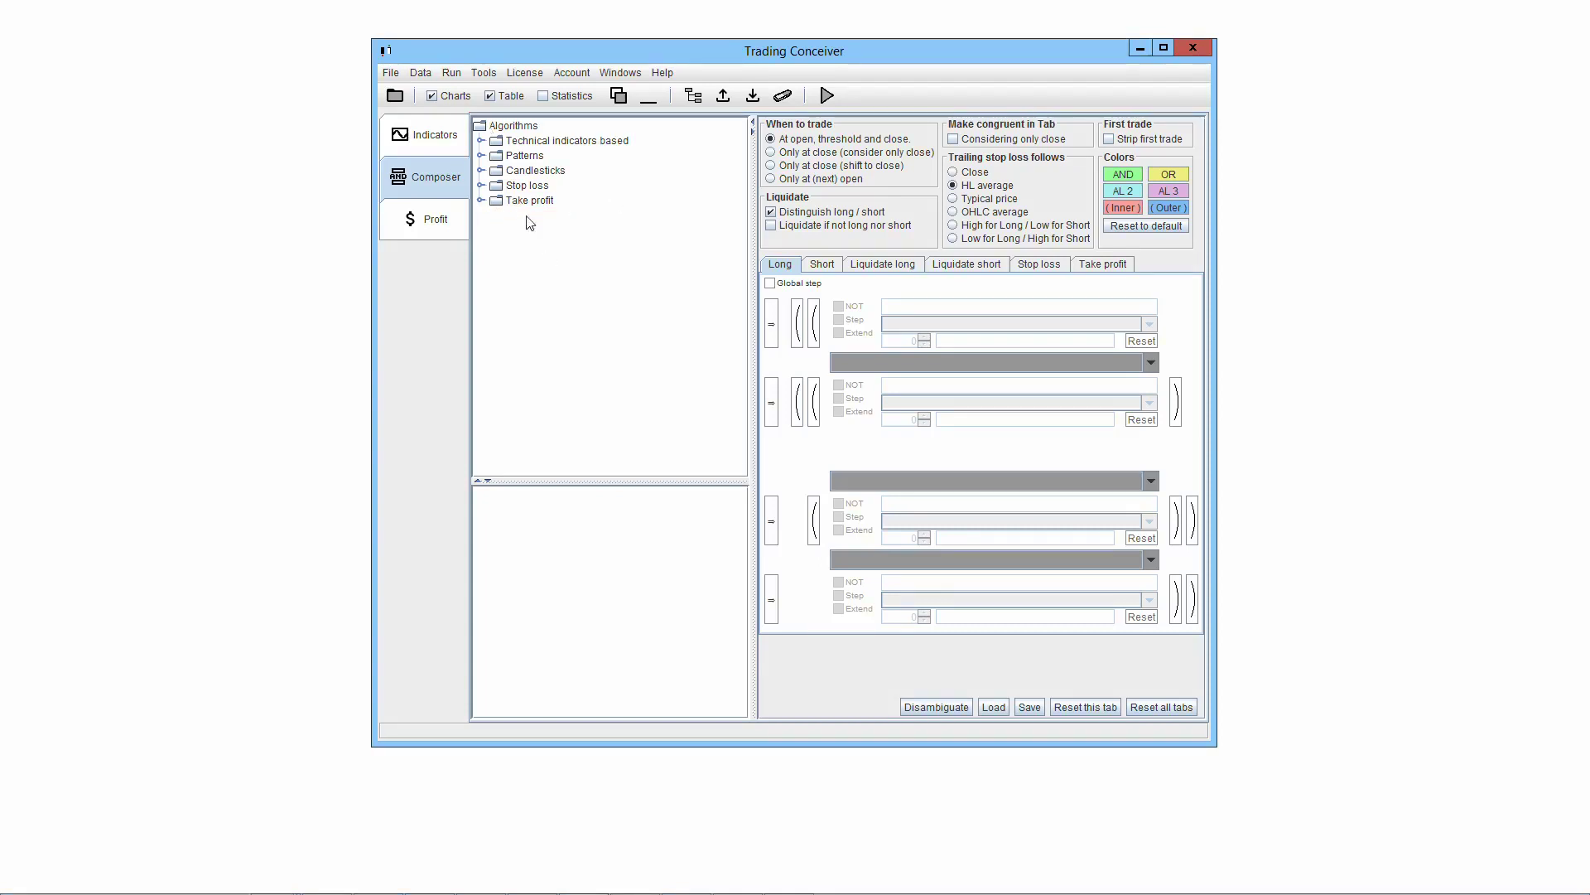
# Step: Browse the ADX signal options under technical indicators, including its -DI branch
pyautogui.click(482, 141)
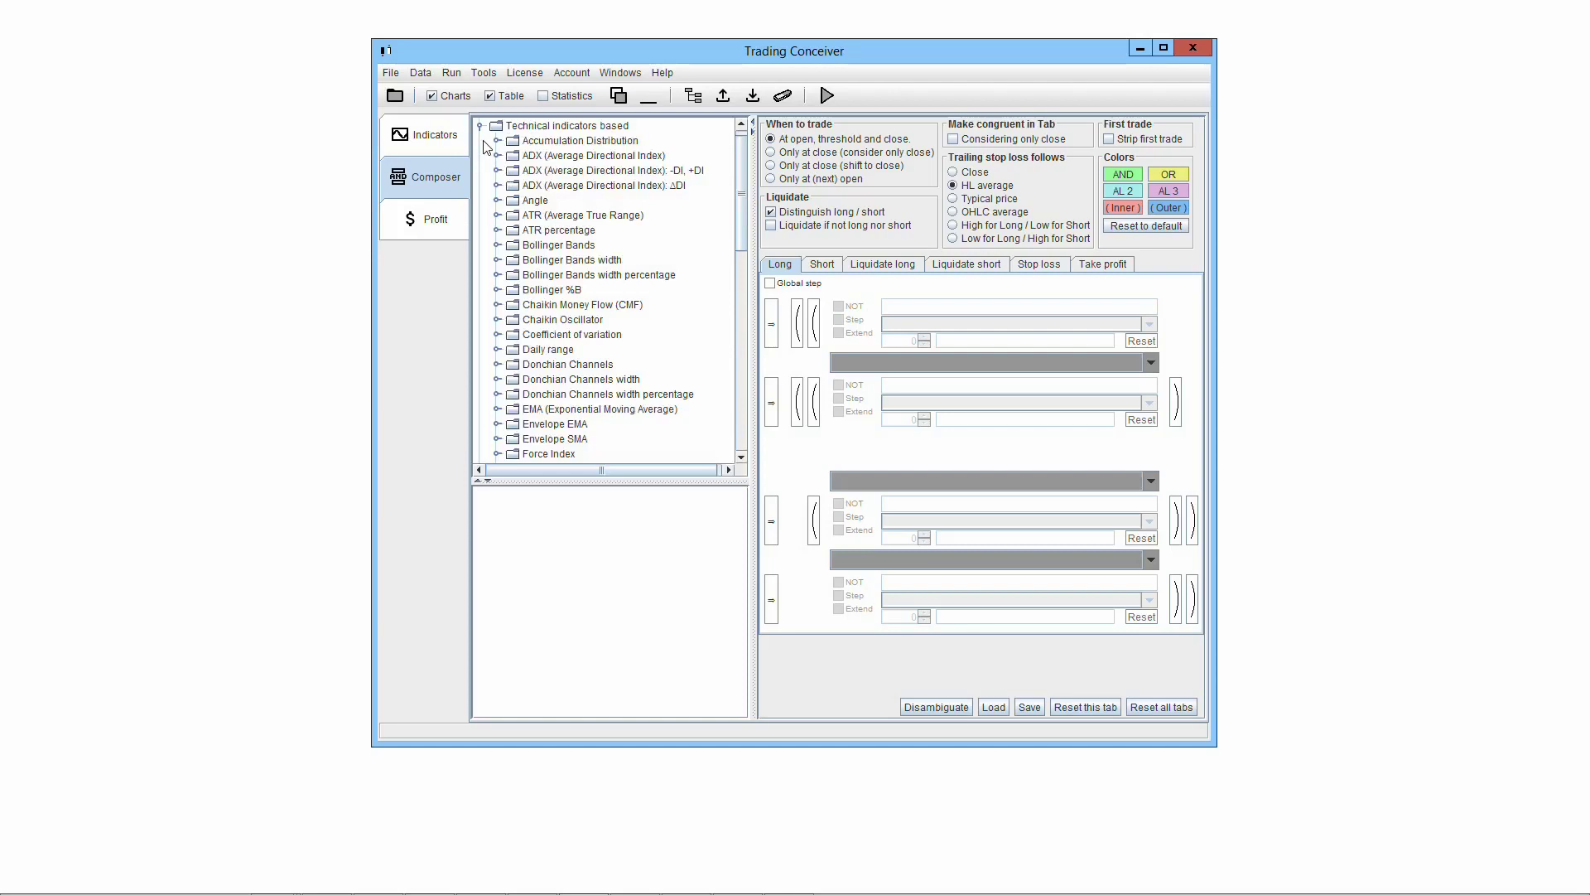
pyautogui.click(497, 155)
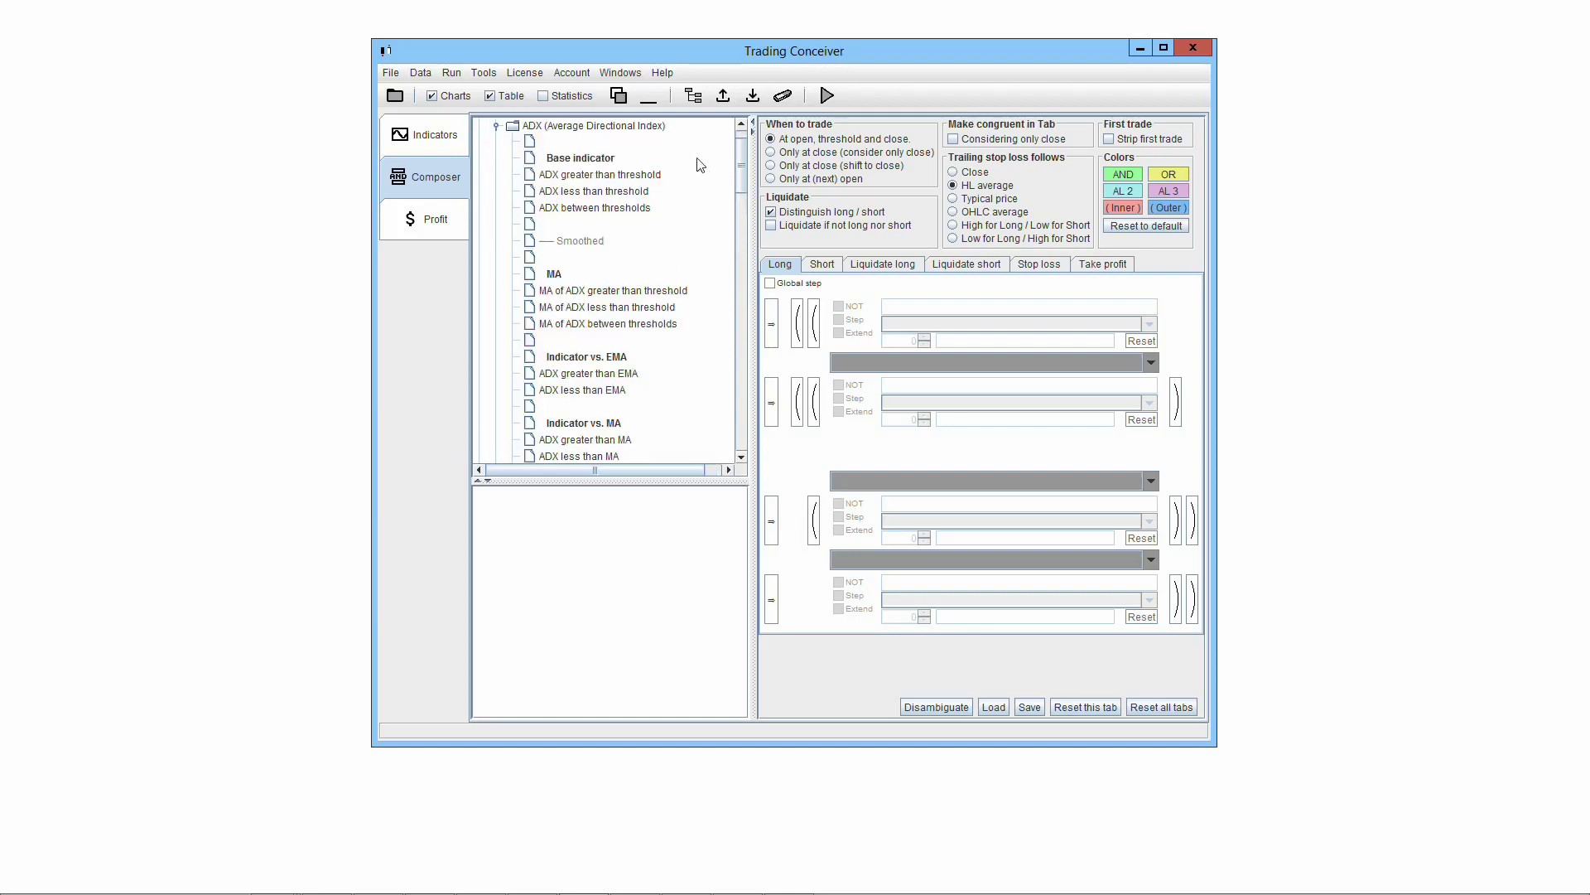
pyautogui.scroll(-1, 744, 168)
pyautogui.moveTo(744, 167); pyautogui.dragTo(733, 305)
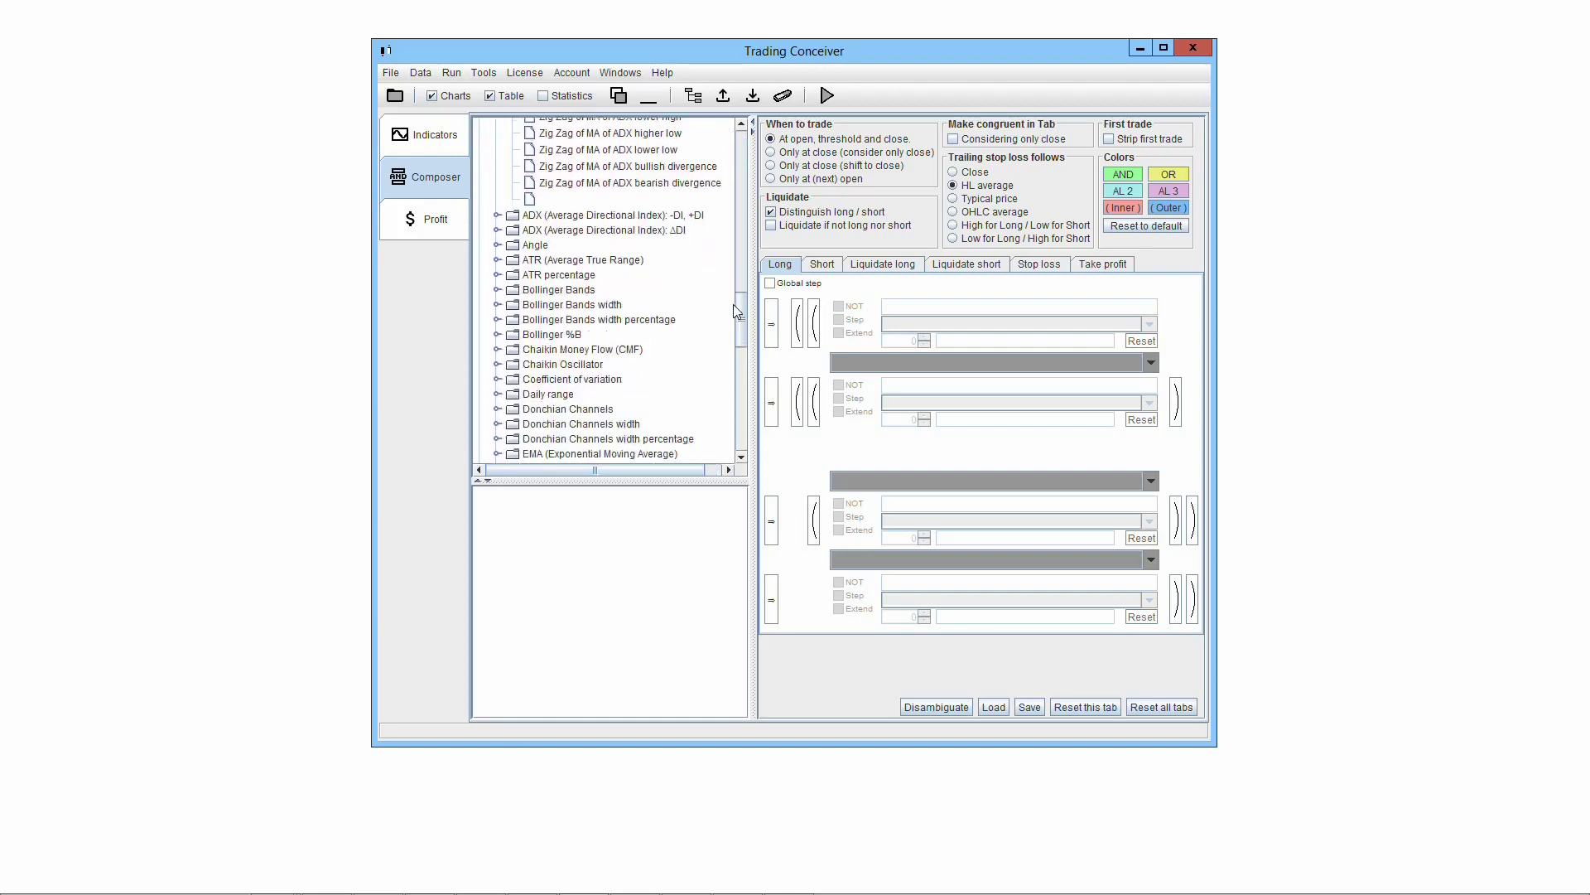
pyautogui.click(497, 210)
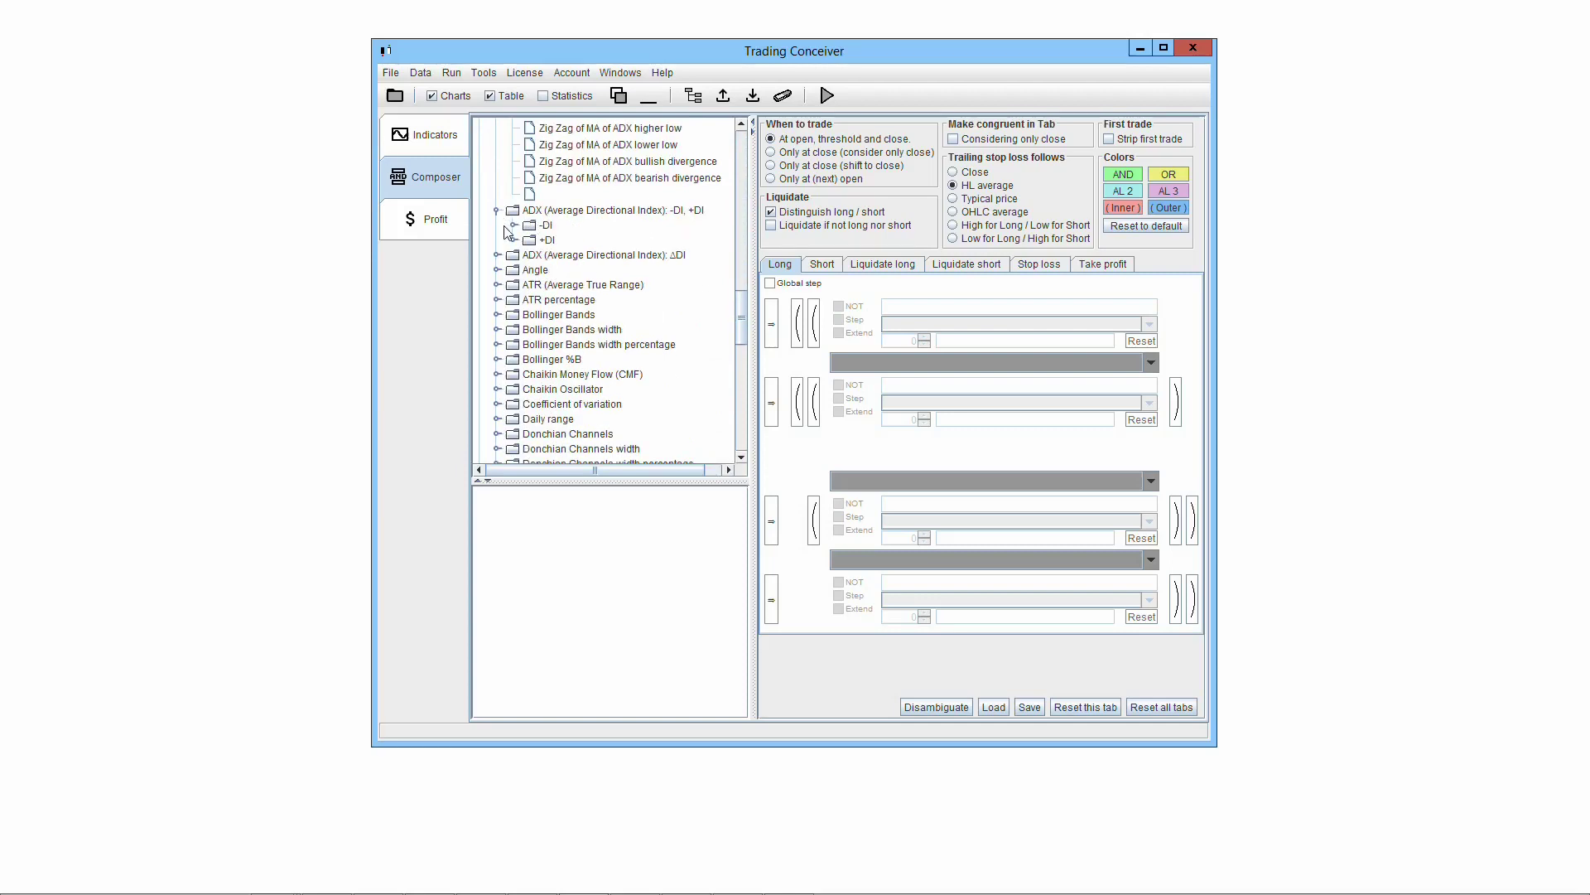
pyautogui.click(514, 225)
pyautogui.moveTo(739, 315); pyautogui.dragTo(740, 304)
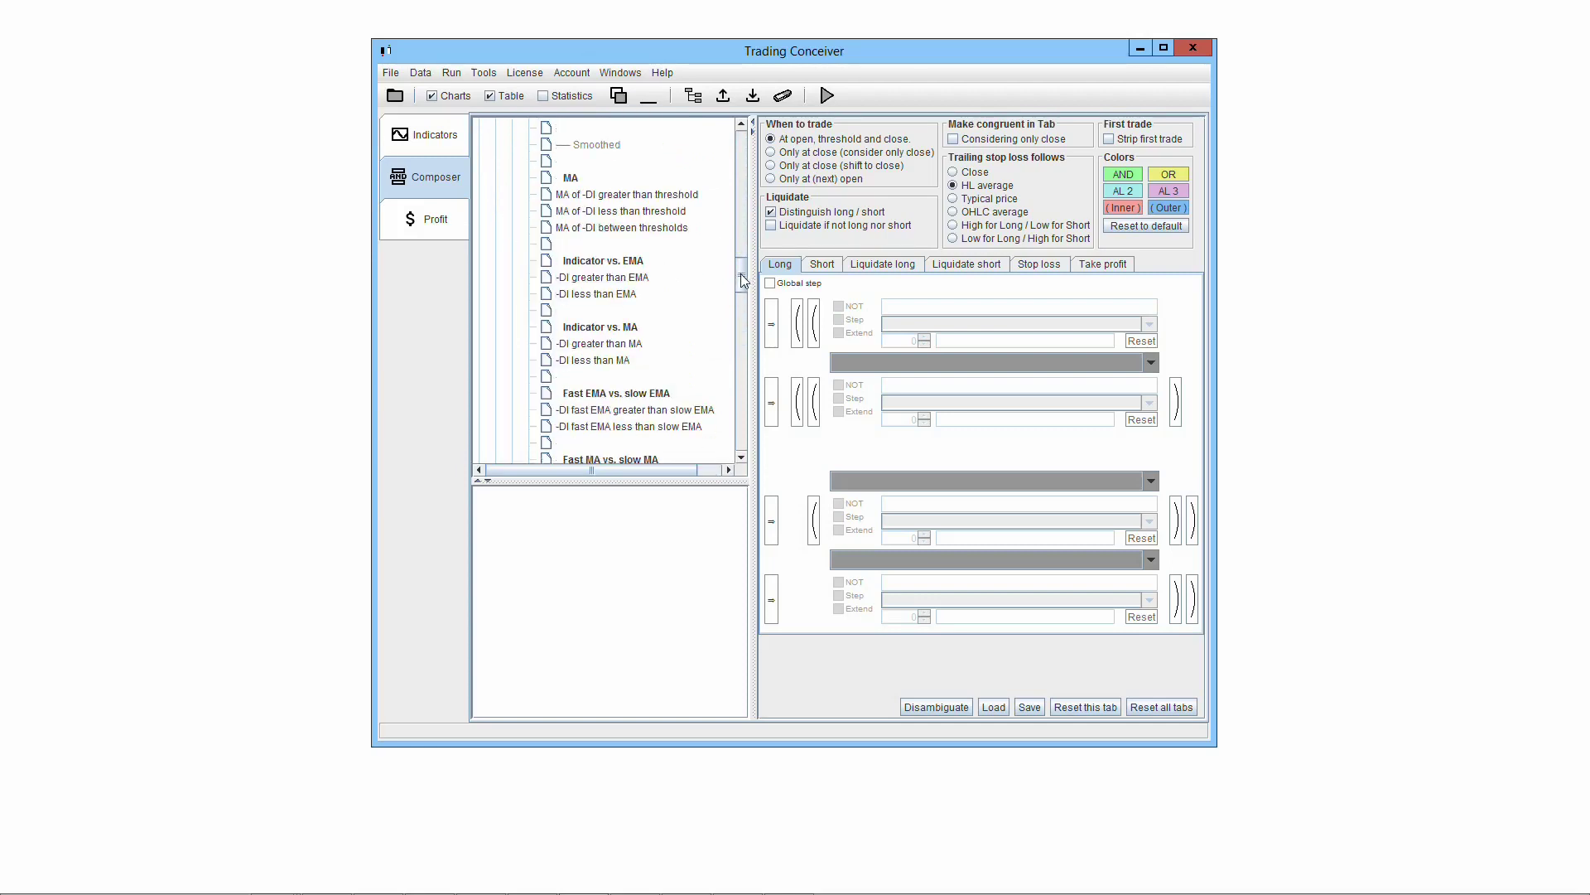
pyautogui.scroll(-4, 551, 294)
pyautogui.scroll(-4, 552, 294)
pyautogui.scroll(-4, 552, 294)
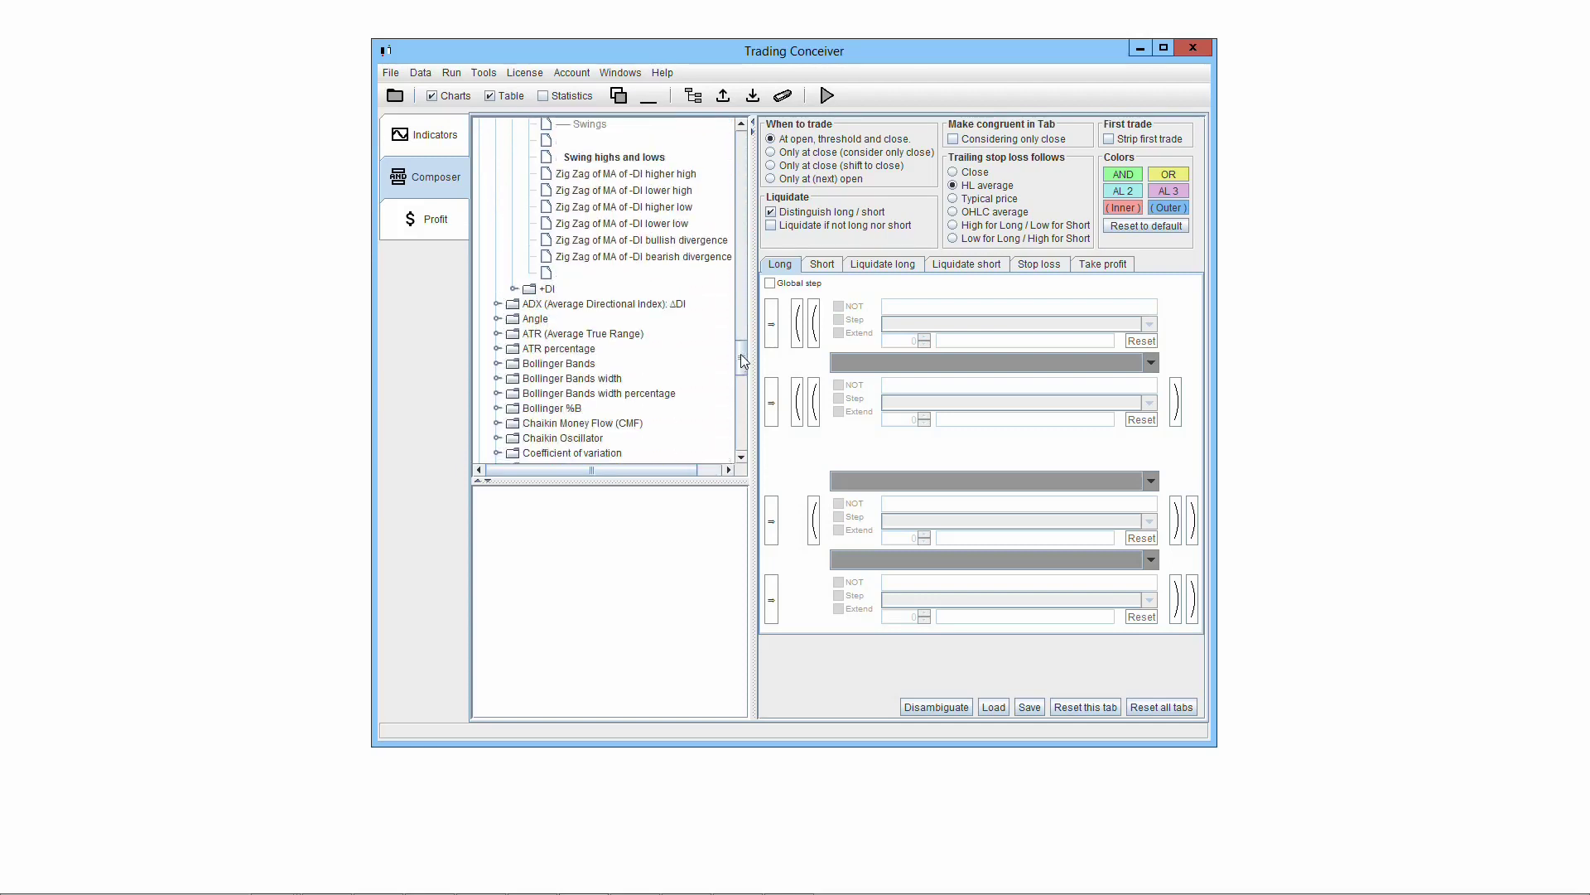
# Step: Browse the +DI and Force Index signal options
pyautogui.click(516, 289)
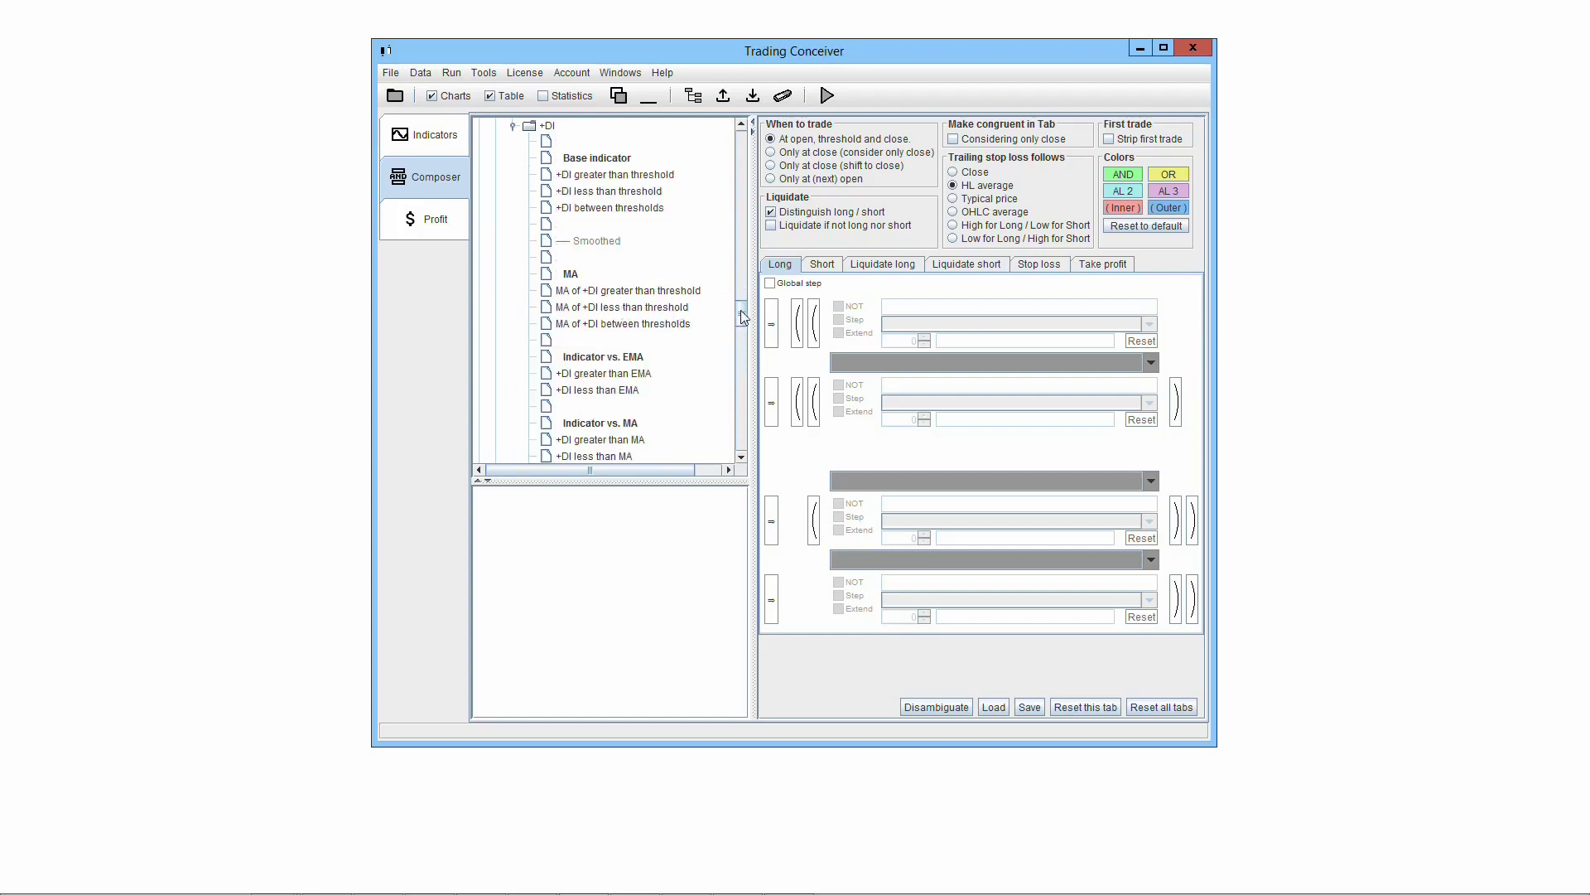
pyautogui.moveTo(741, 313); pyautogui.dragTo(743, 408)
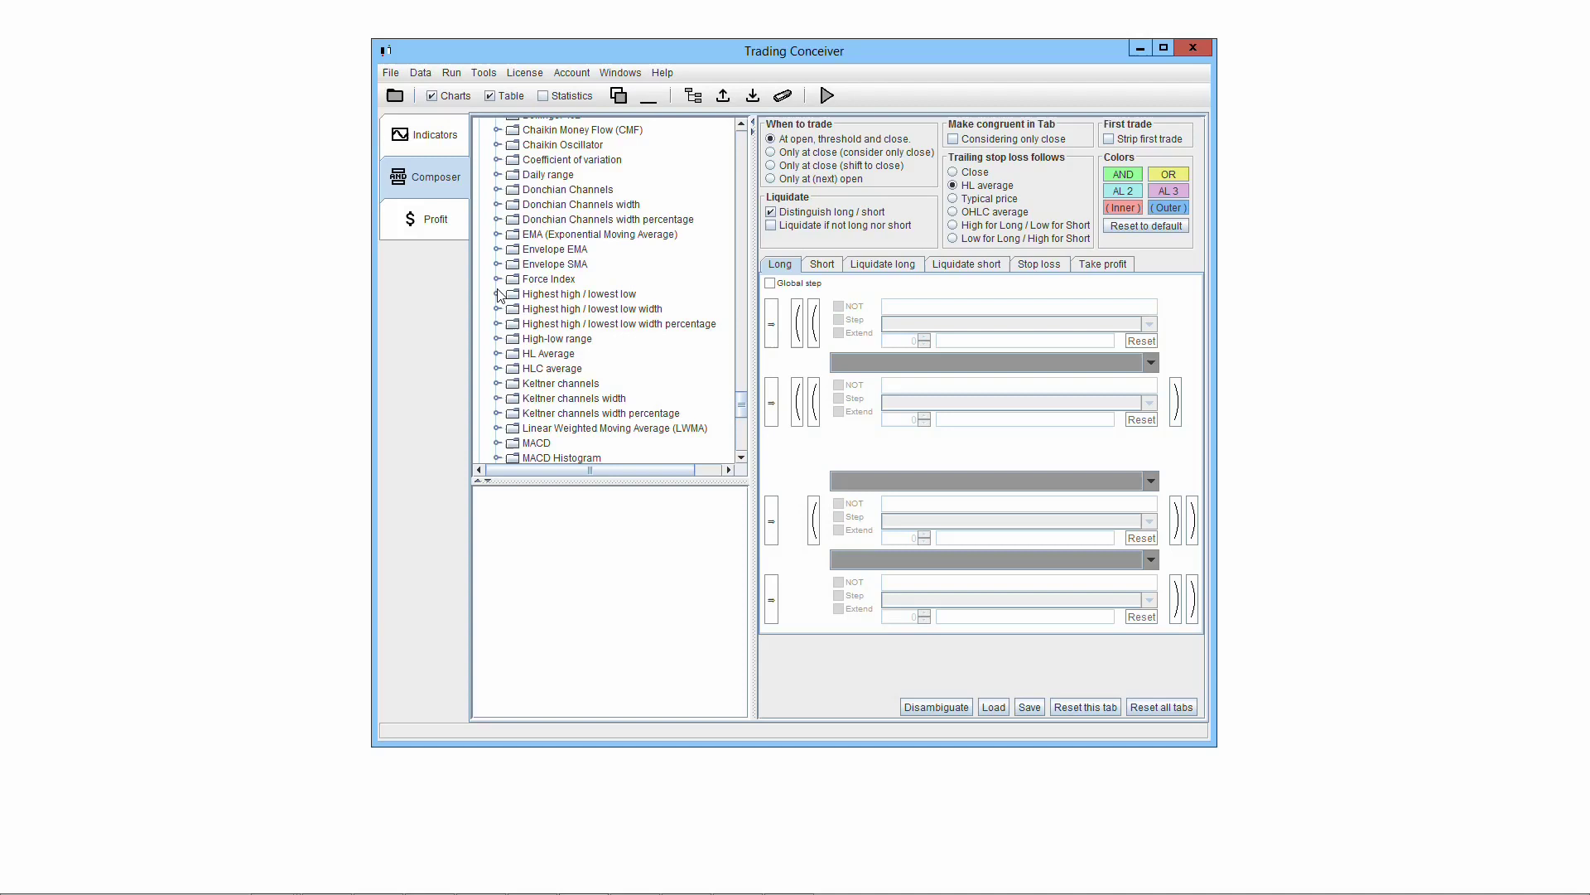
pyautogui.click(497, 280)
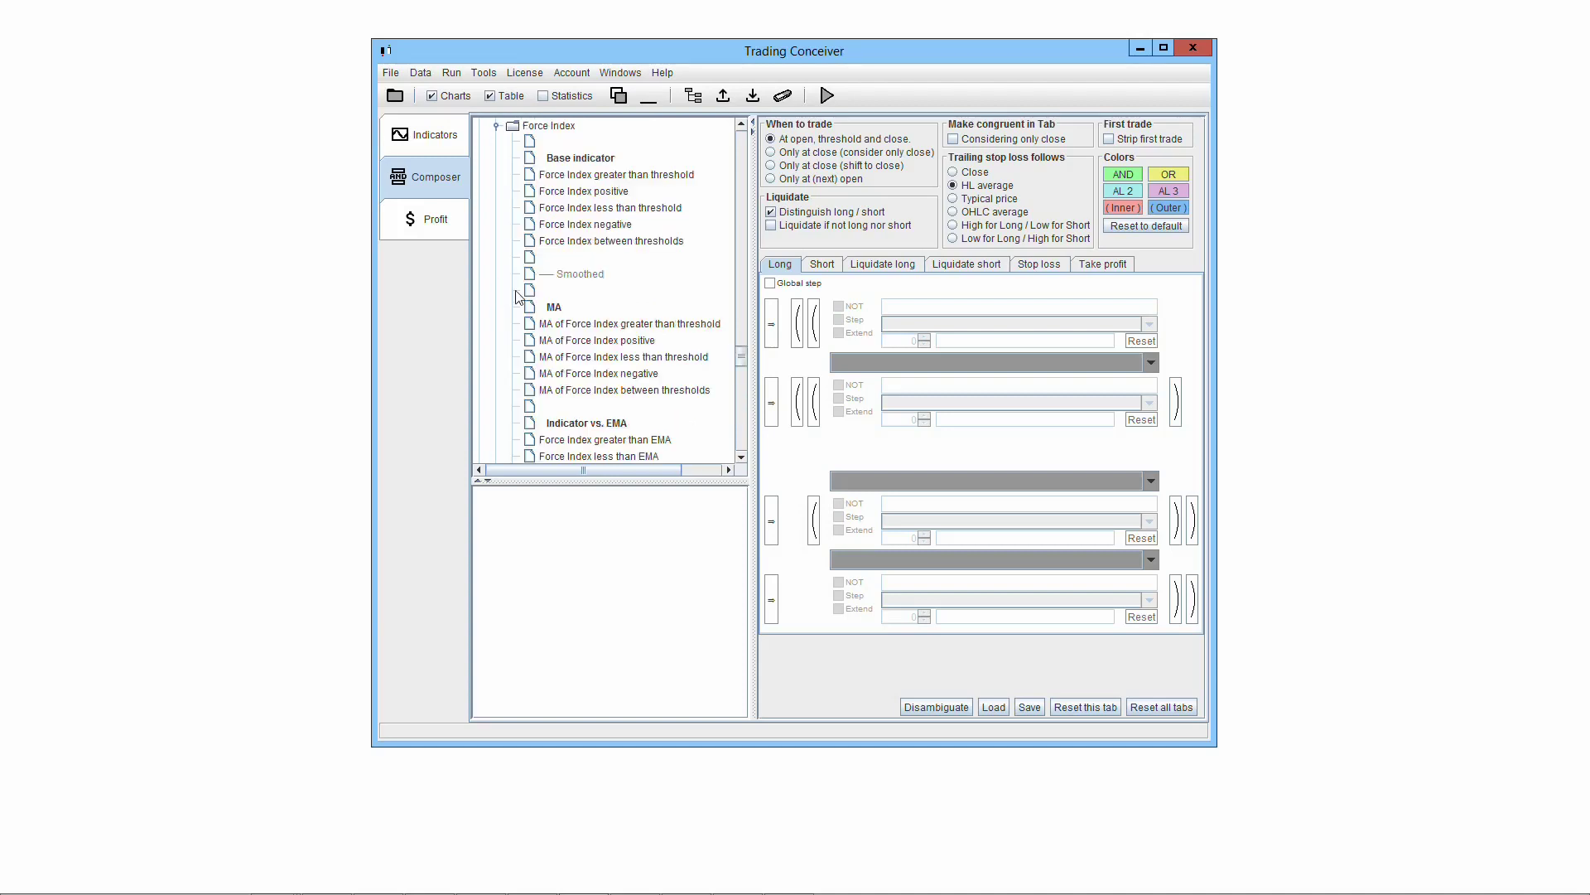
pyautogui.moveTo(742, 358); pyautogui.dragTo(754, 464)
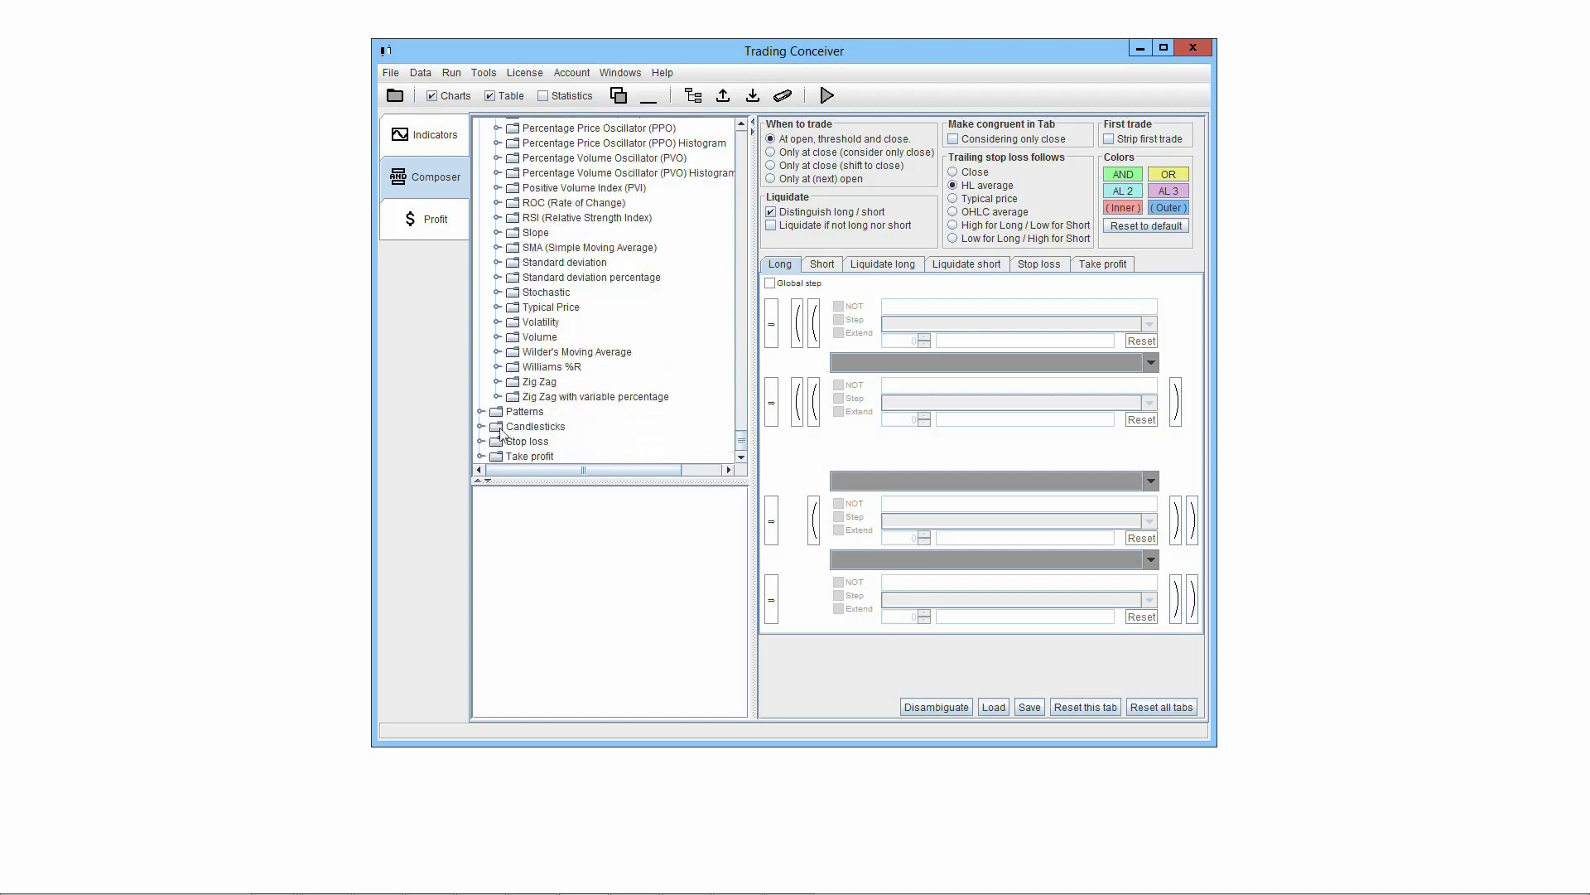
# Step: Browse the Patterns, Candlesticks, Stop loss and Take profit algorithms, then collapse the tree
pyautogui.click(481, 411)
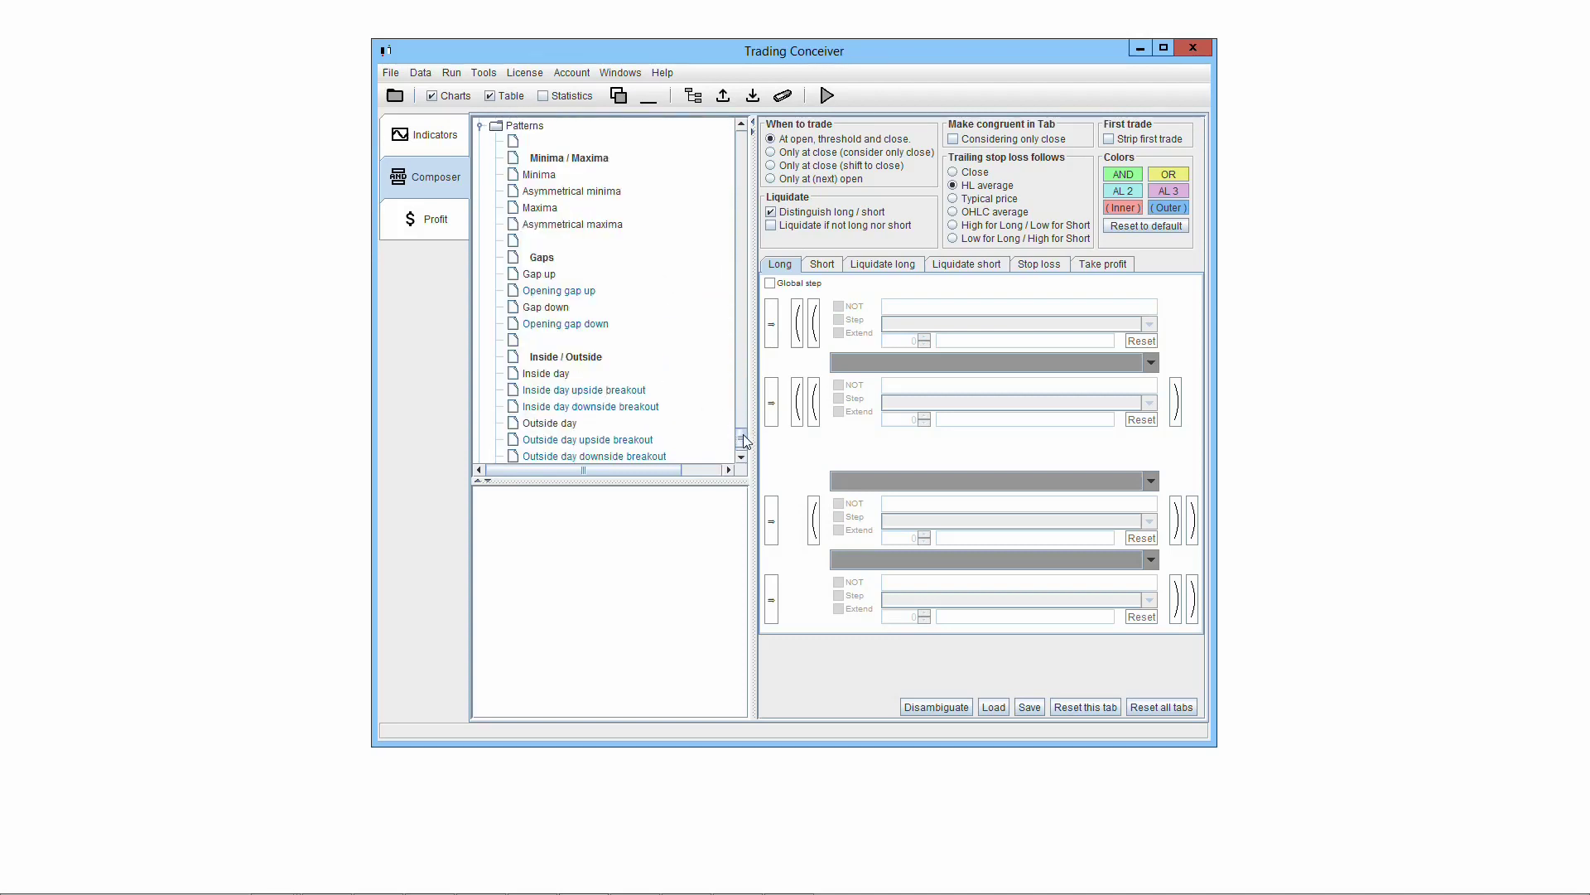
pyautogui.moveTo(745, 440); pyautogui.dragTo(749, 461)
pyautogui.click(482, 430)
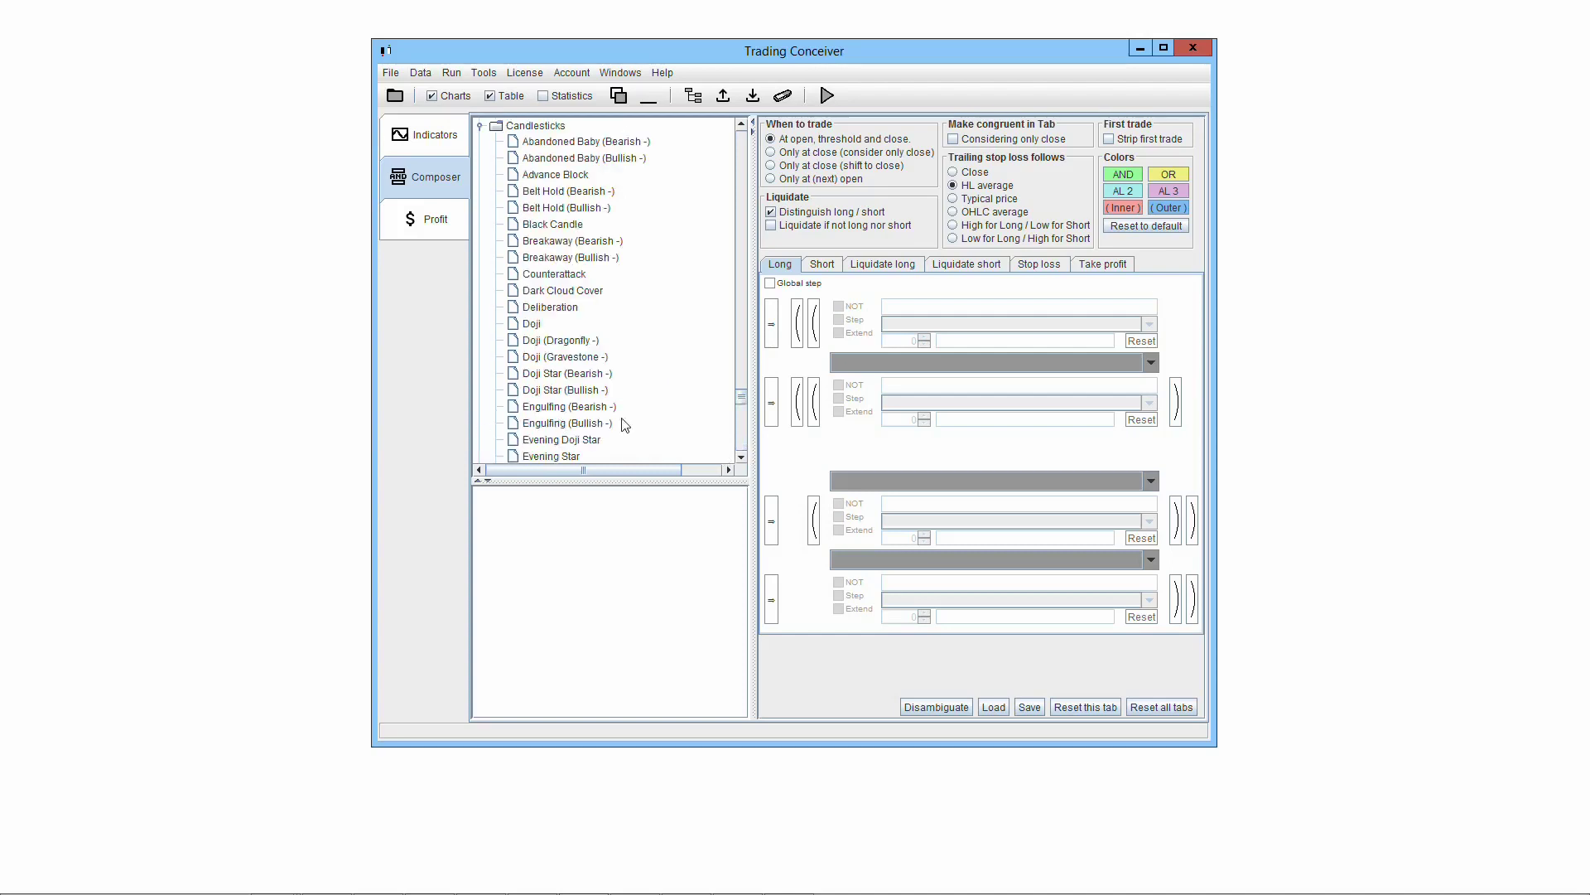
pyautogui.moveTo(742, 396); pyautogui.dragTo(753, 451)
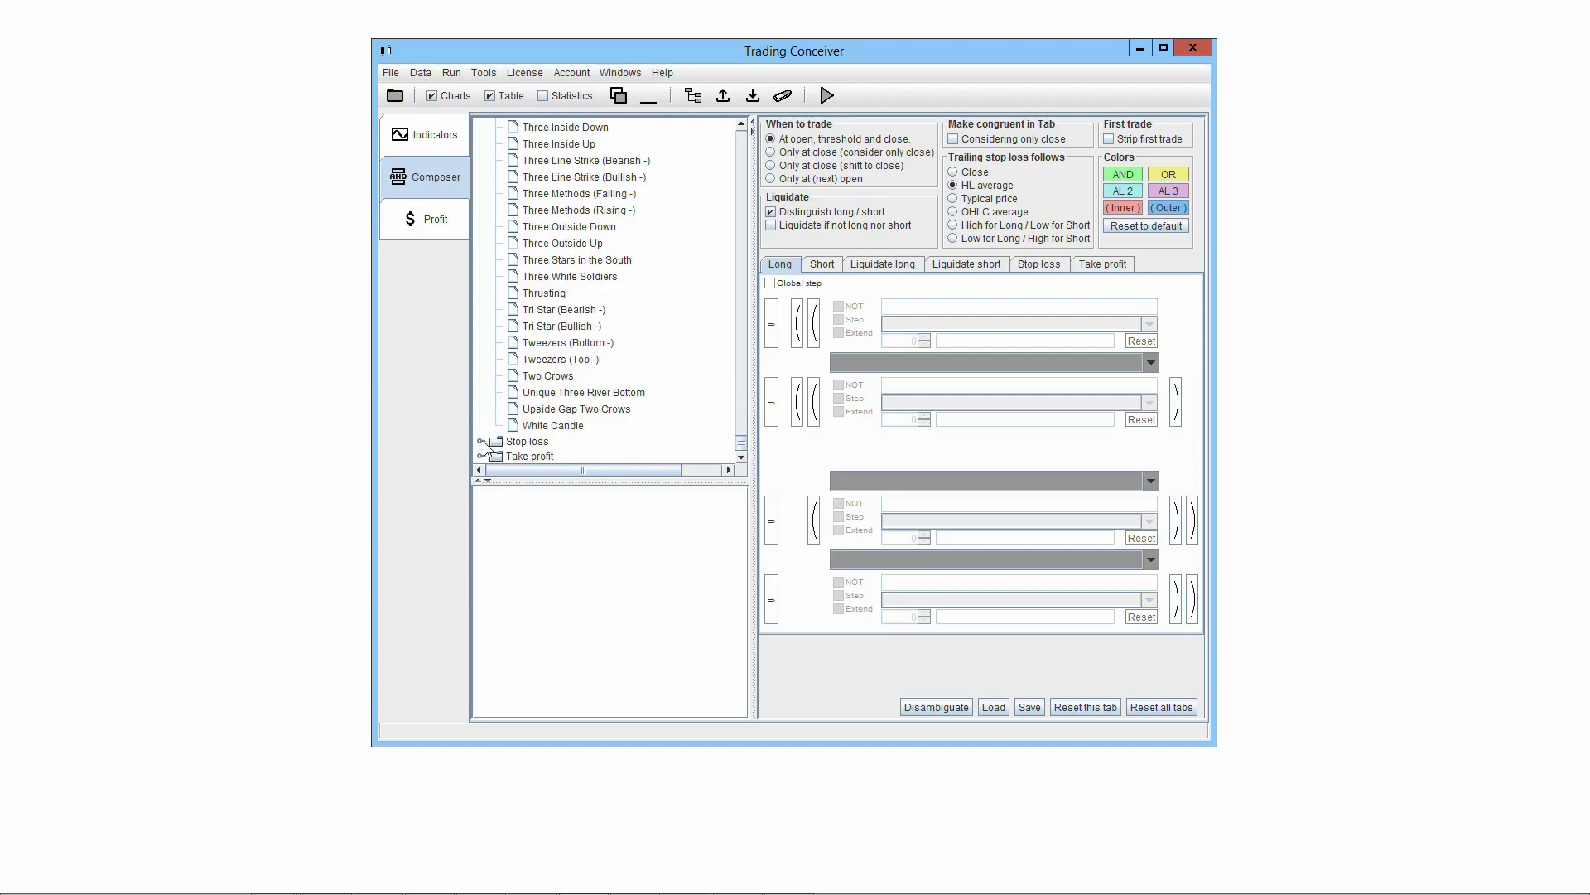
pyautogui.click(482, 441)
pyautogui.click(741, 455)
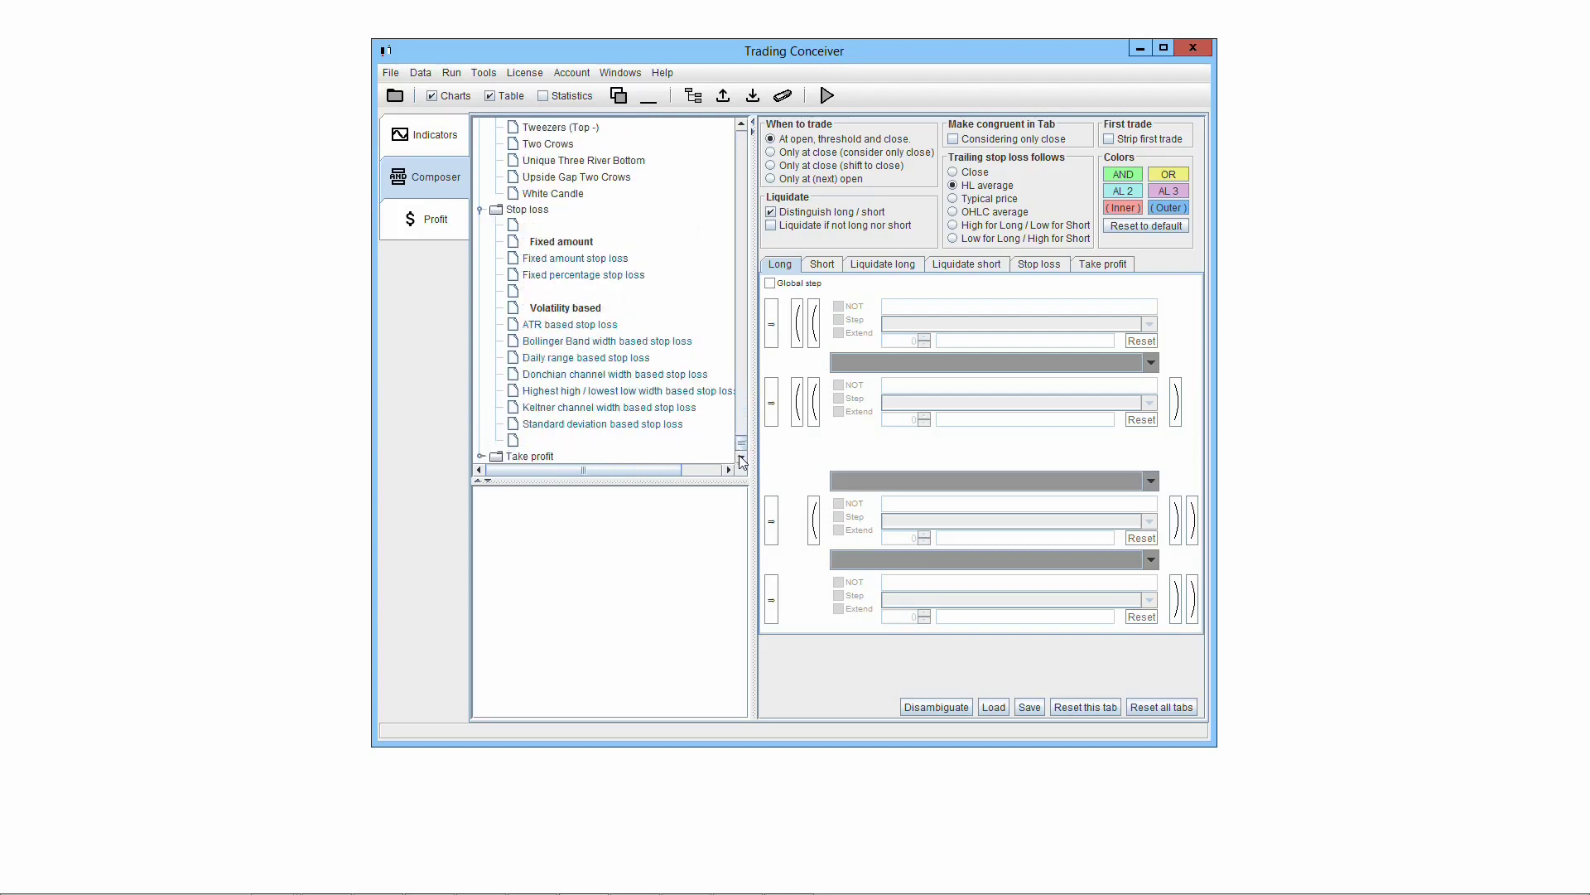
pyautogui.click(481, 457)
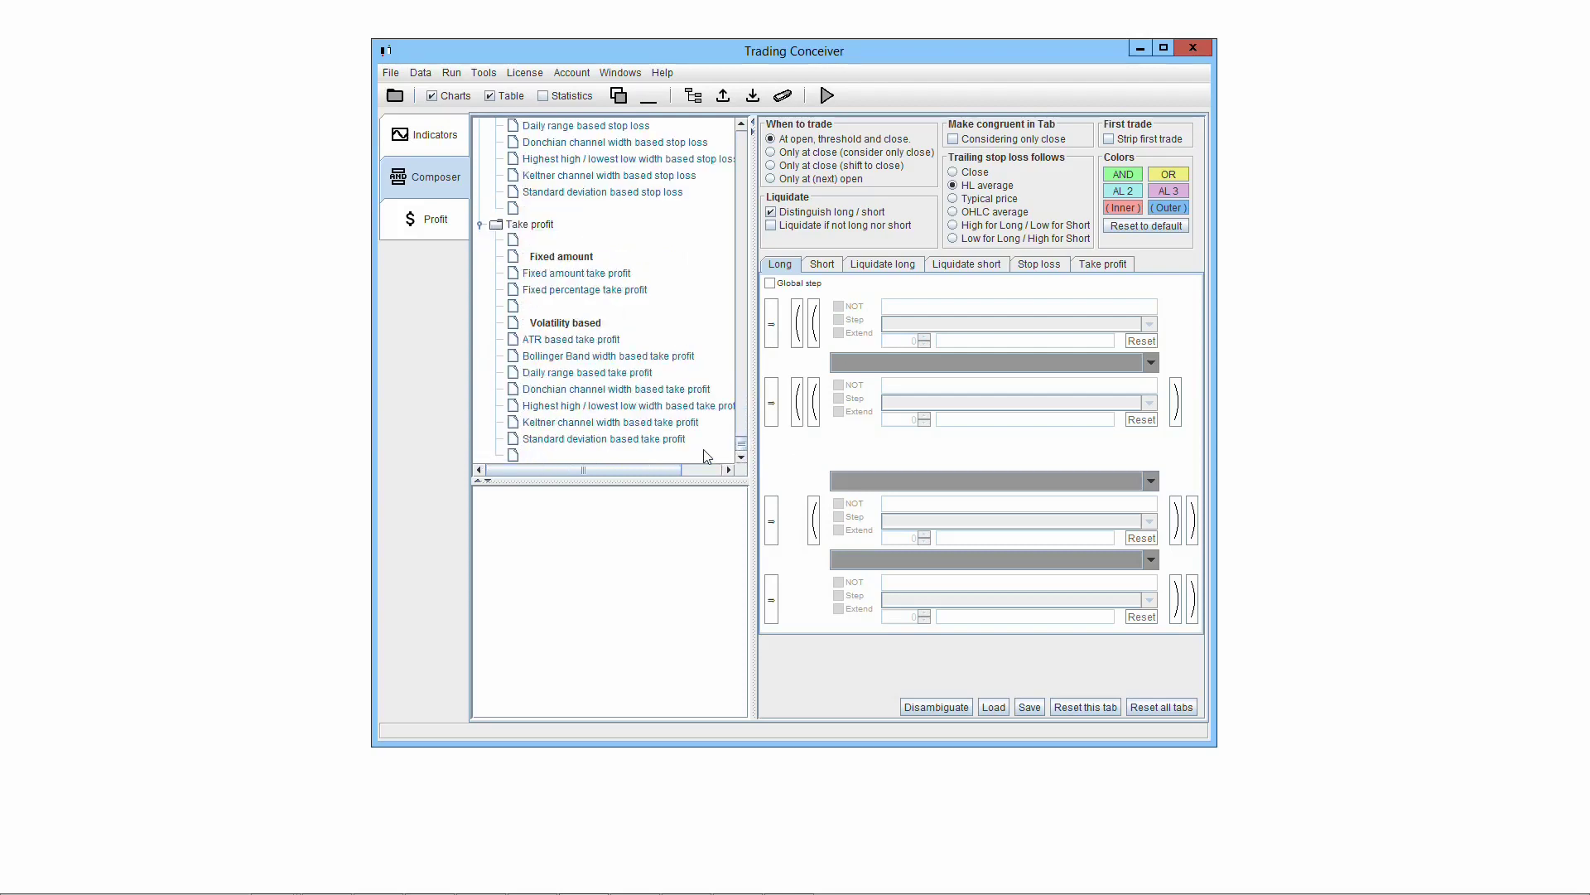
pyautogui.click(693, 95)
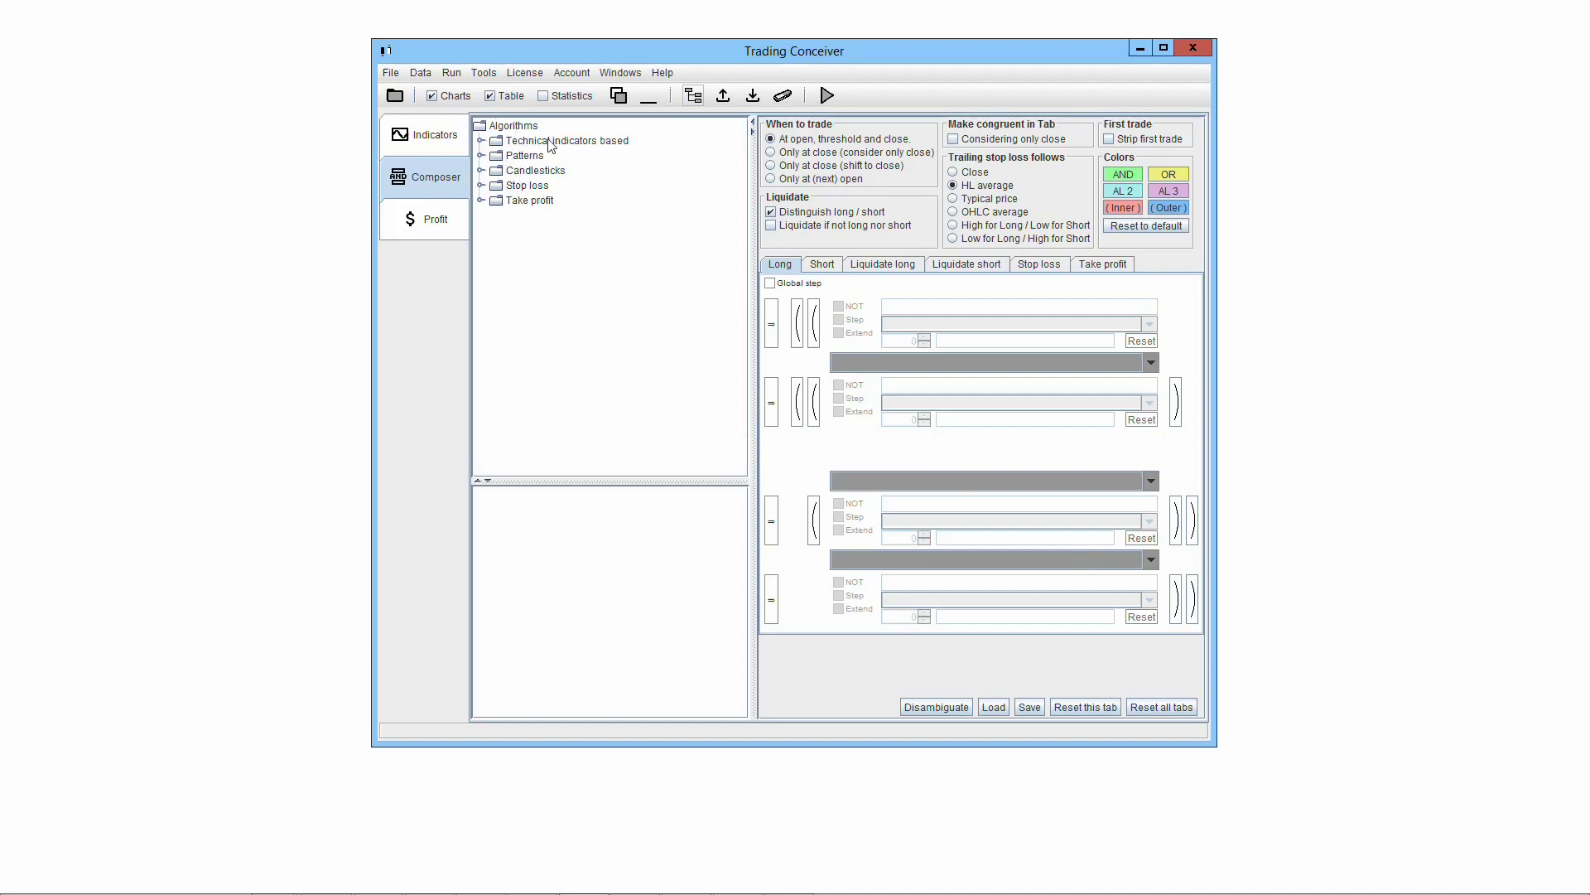
# Step: Read the descriptions of all five top-level algorithm categories
pyautogui.click(603, 143)
pyautogui.click(528, 157)
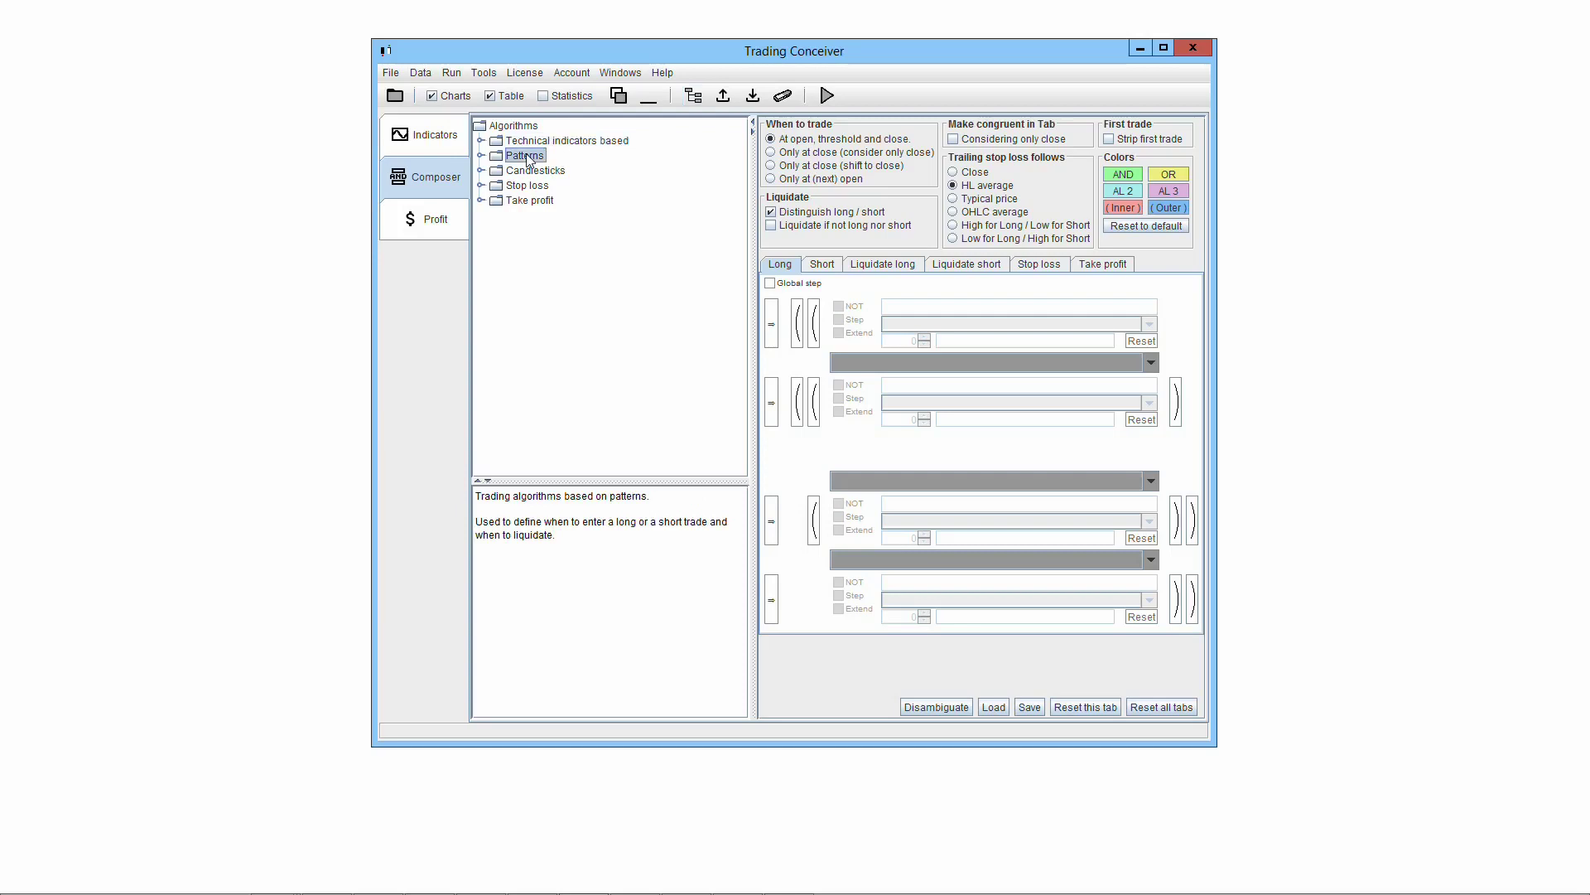
pyautogui.click(540, 174)
pyautogui.click(541, 189)
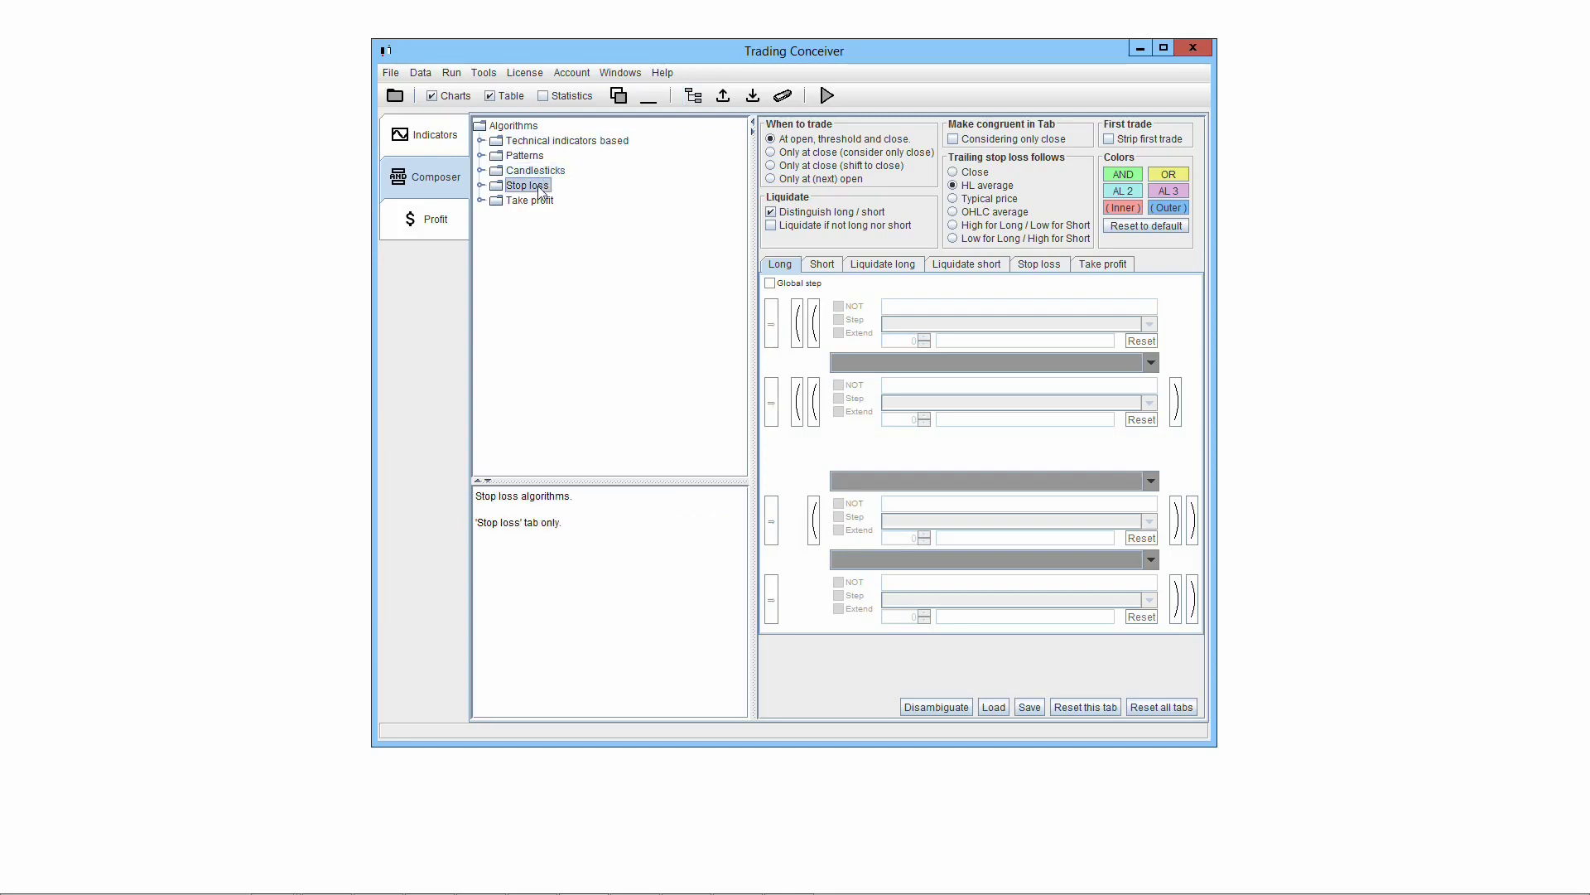
pyautogui.click(540, 203)
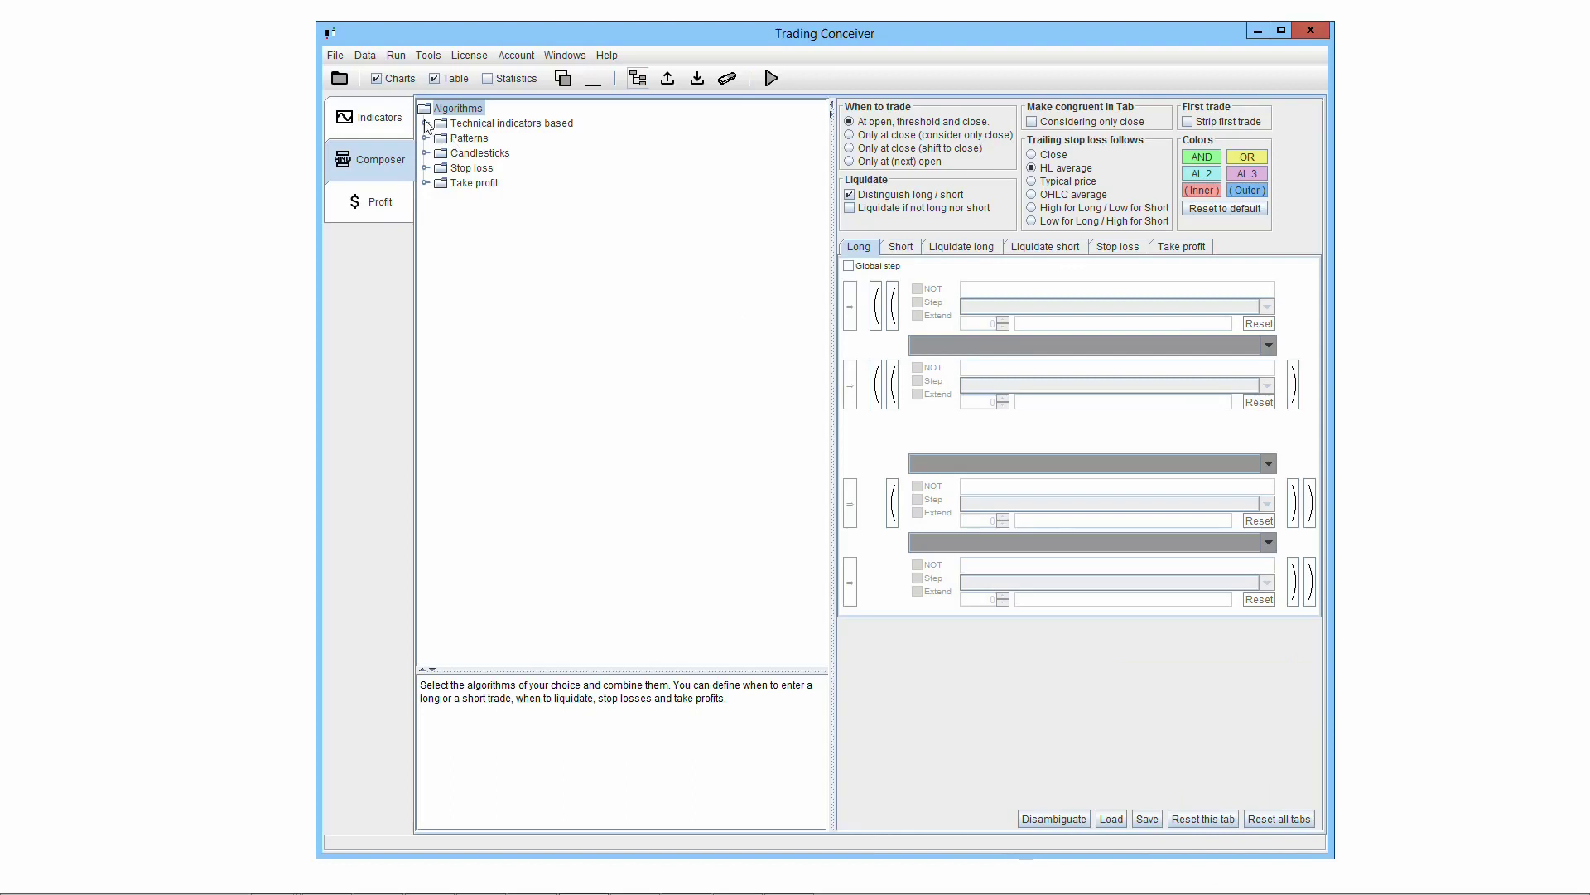
# Step: Expand technical indicators and scroll through the EMA signals, from thresholds to intraday breakouts
pyautogui.click(424, 123)
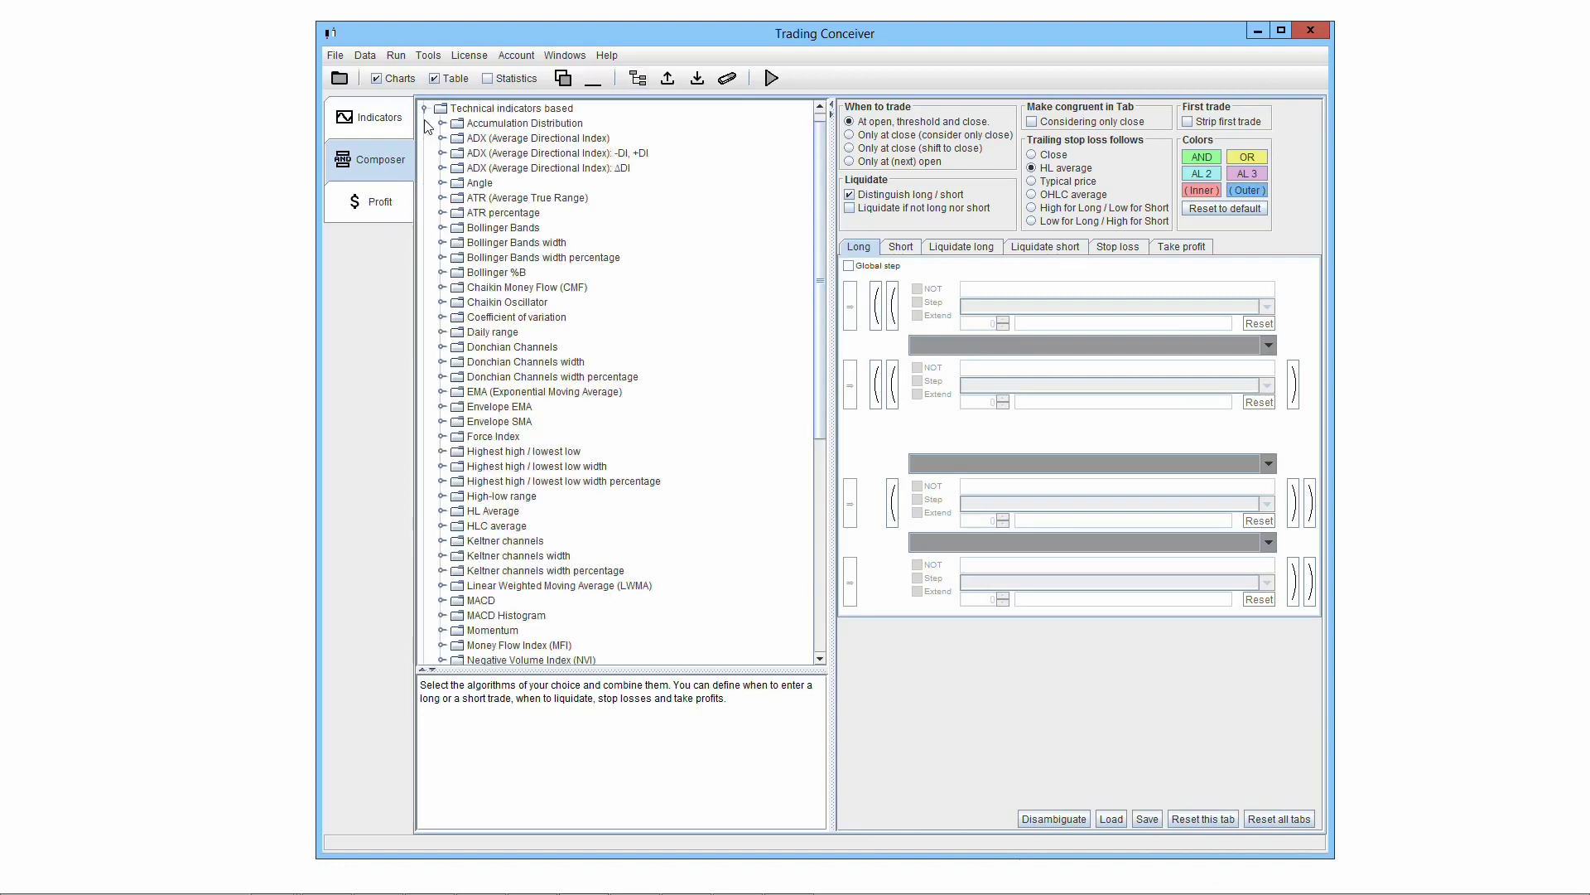
pyautogui.doubleClick(461, 392)
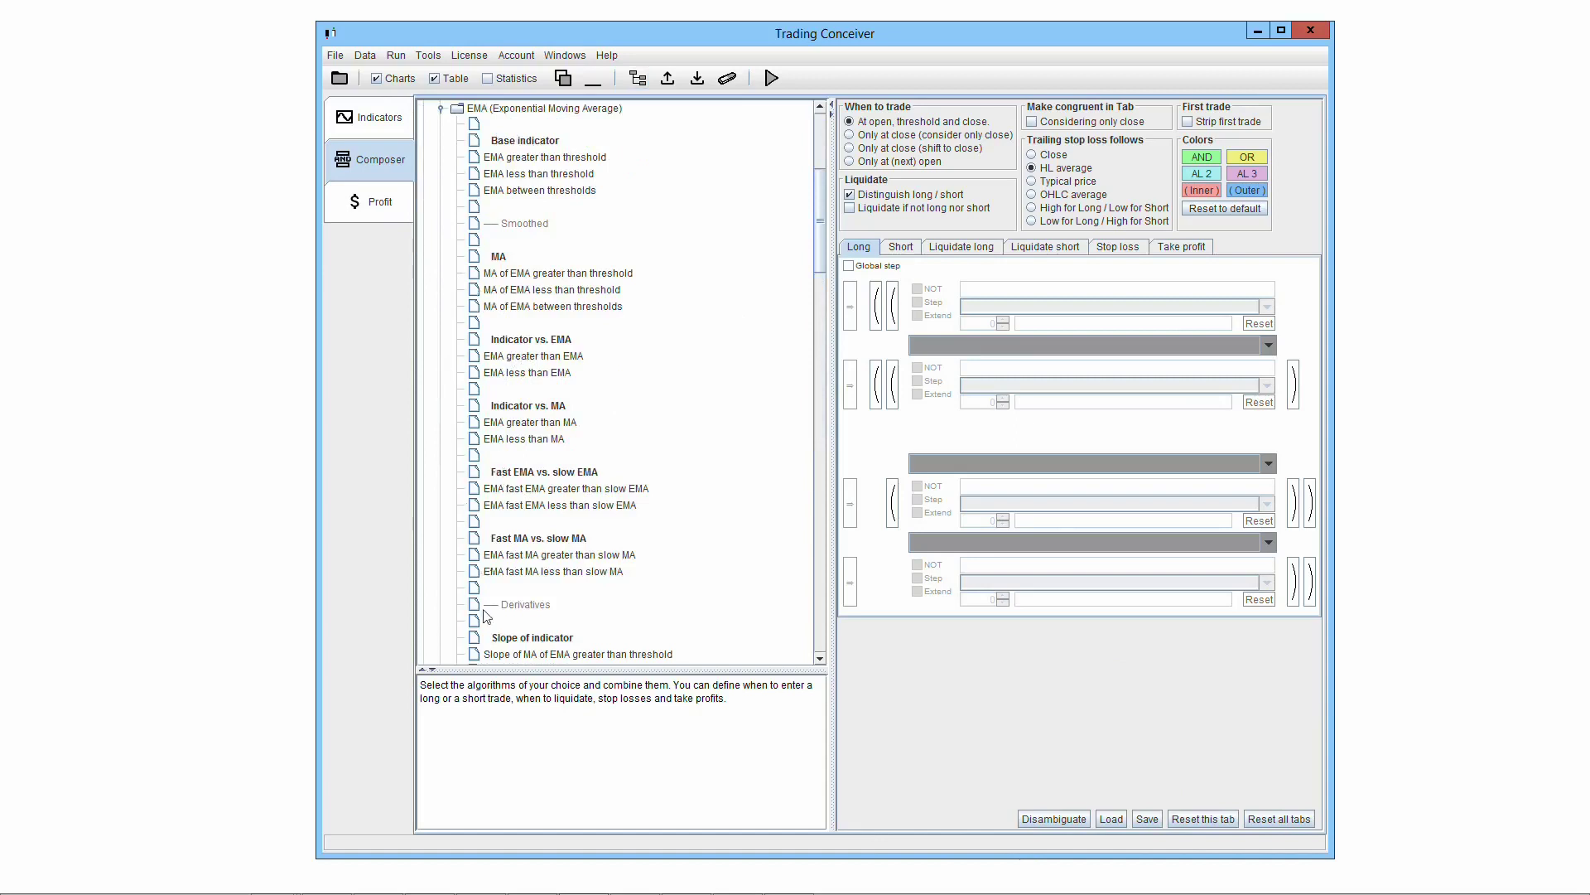
pyautogui.moveTo(817, 232); pyautogui.dragTo(820, 321)
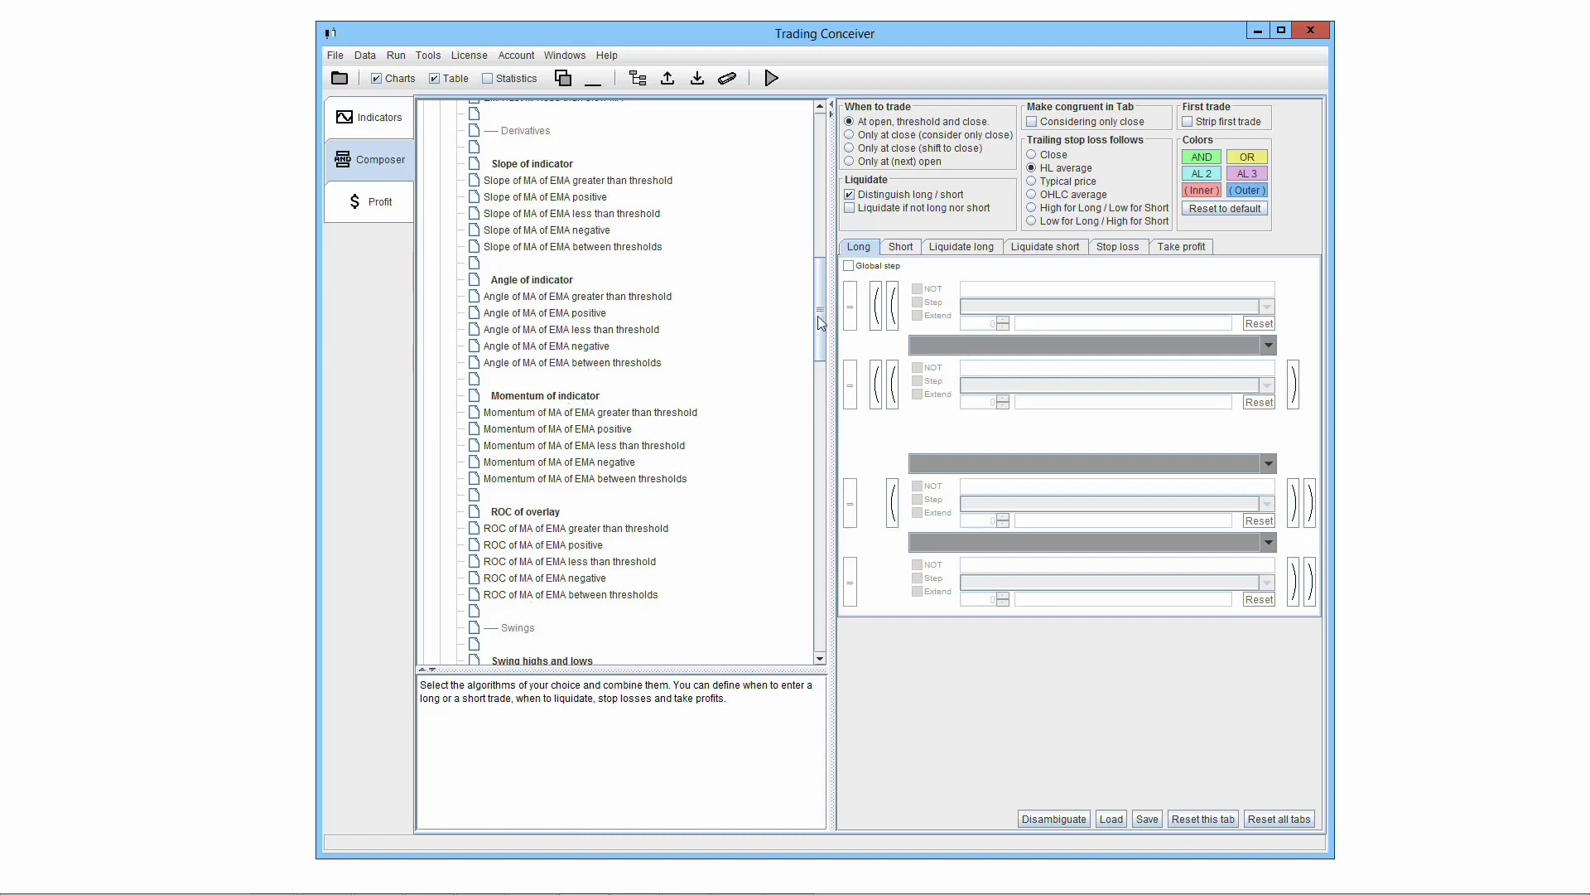
pyautogui.moveTo(821, 319); pyautogui.dragTo(826, 411)
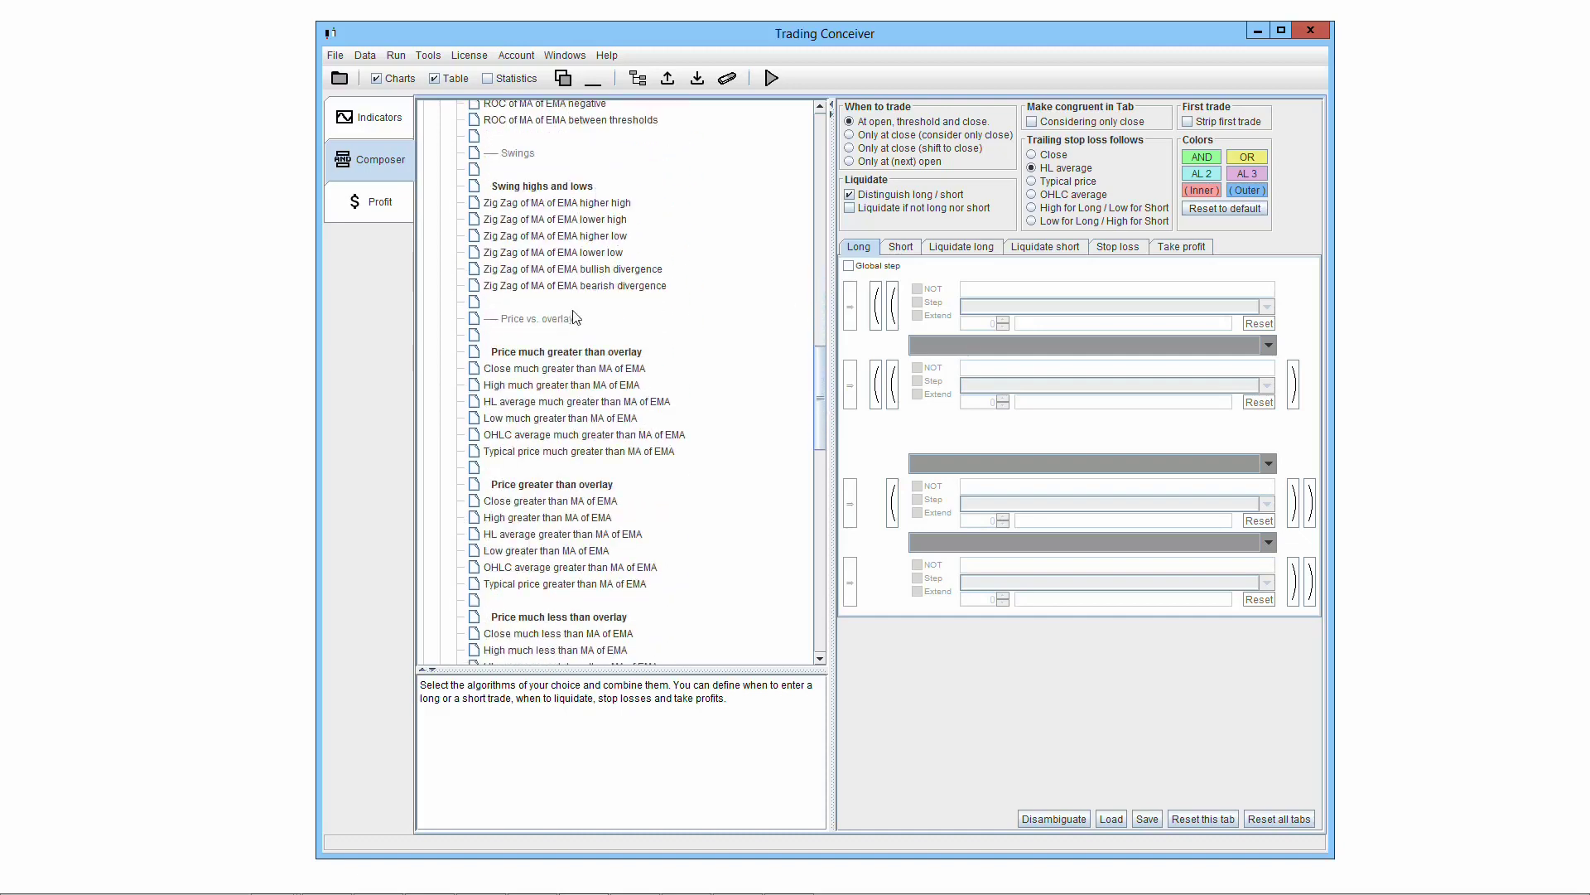
pyautogui.moveTo(824, 414); pyautogui.dragTo(828, 514)
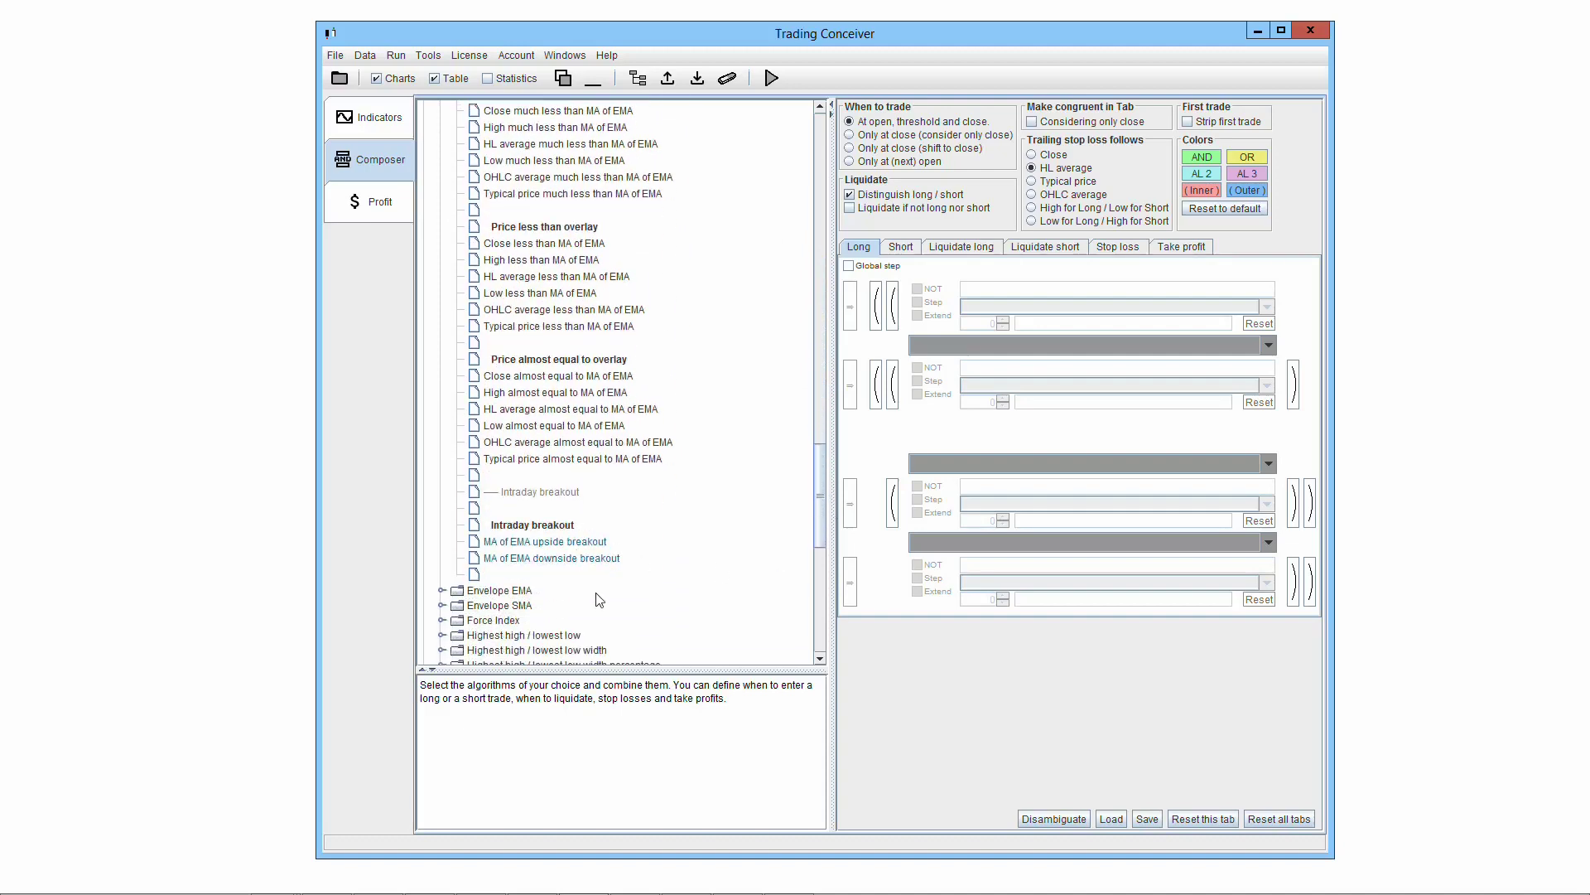
pyautogui.moveTo(824, 542); pyautogui.dragTo(831, 356)
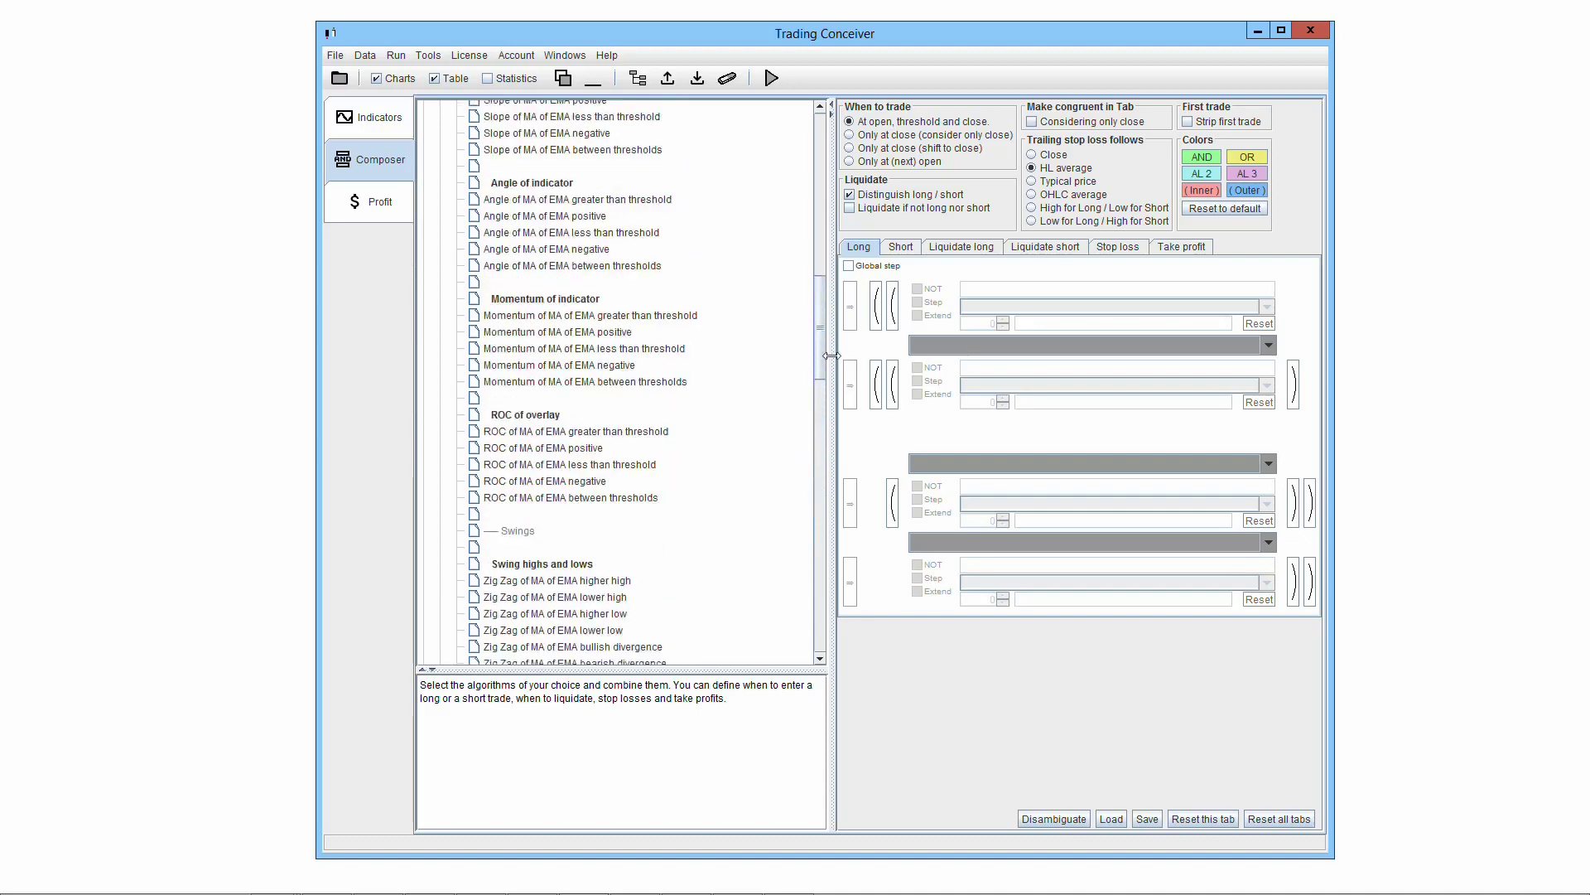
pyautogui.scroll(5, 739, 233)
pyautogui.scroll(5, 739, 234)
pyautogui.scroll(5, 740, 234)
pyautogui.scroll(5, 740, 233)
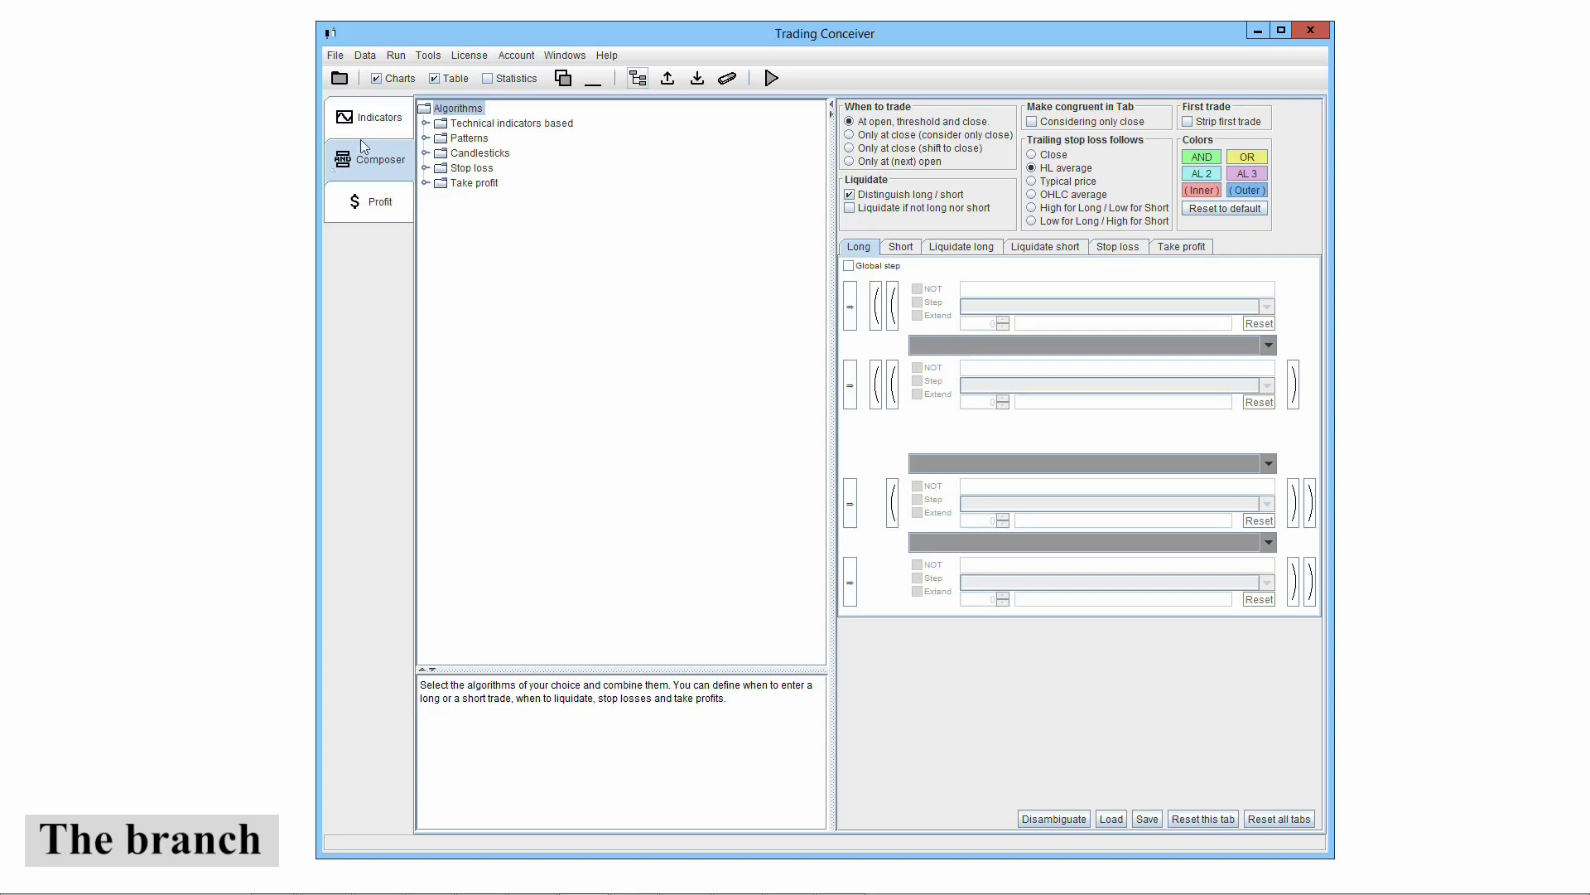
# Step: Expand the technical indicators and Typical Price branches, then scroll down to the RSI signals
pyautogui.doubleClick(446, 126)
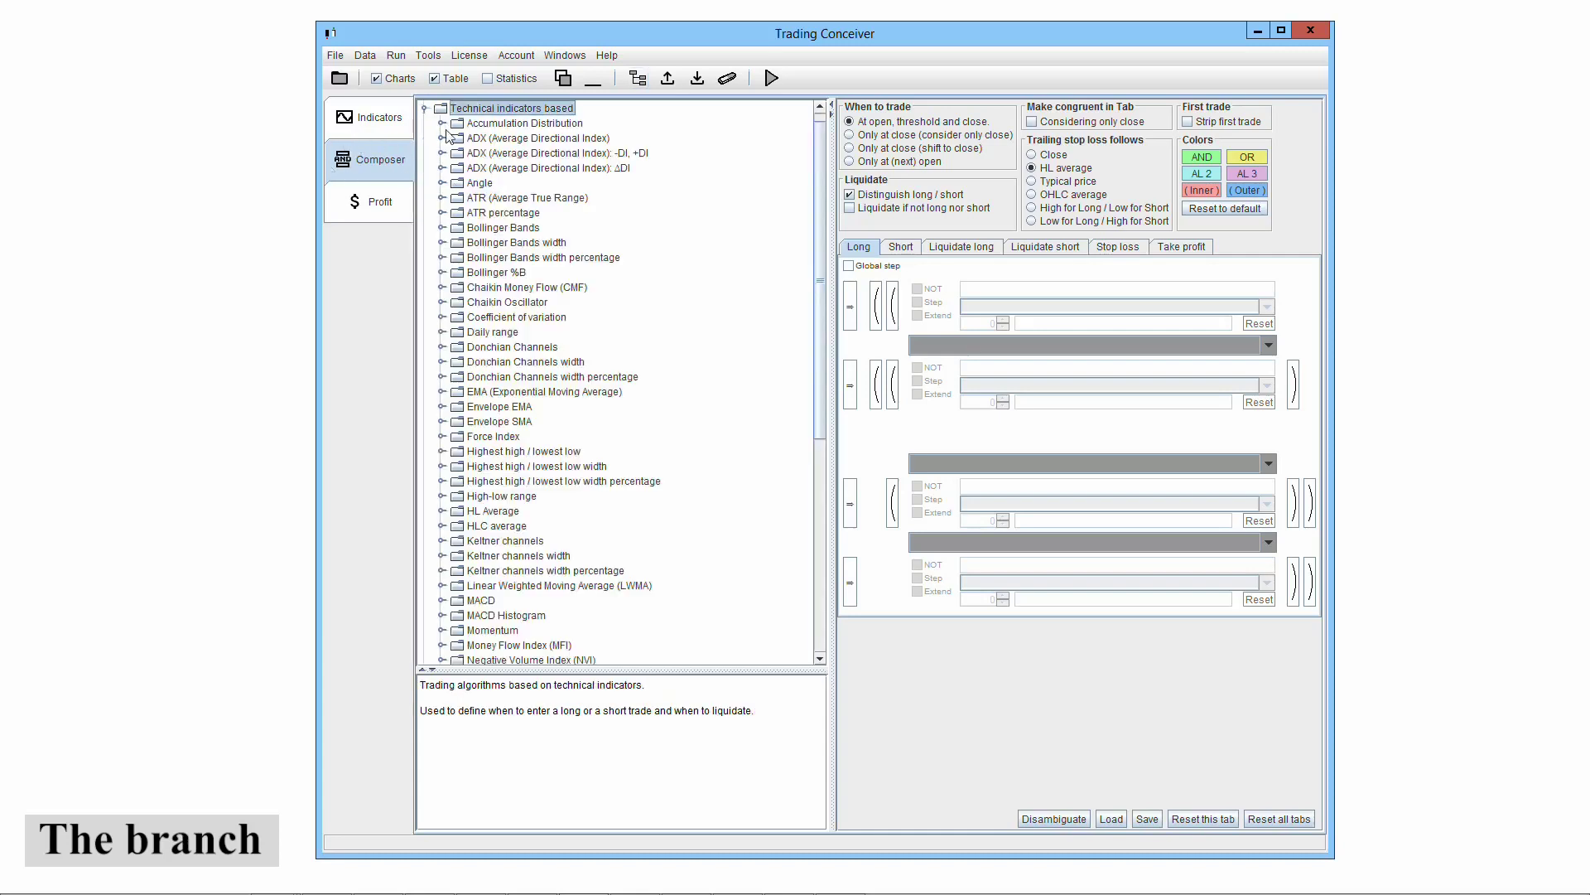
pyautogui.moveTo(819, 280); pyautogui.dragTo(816, 530)
pyautogui.click(443, 512)
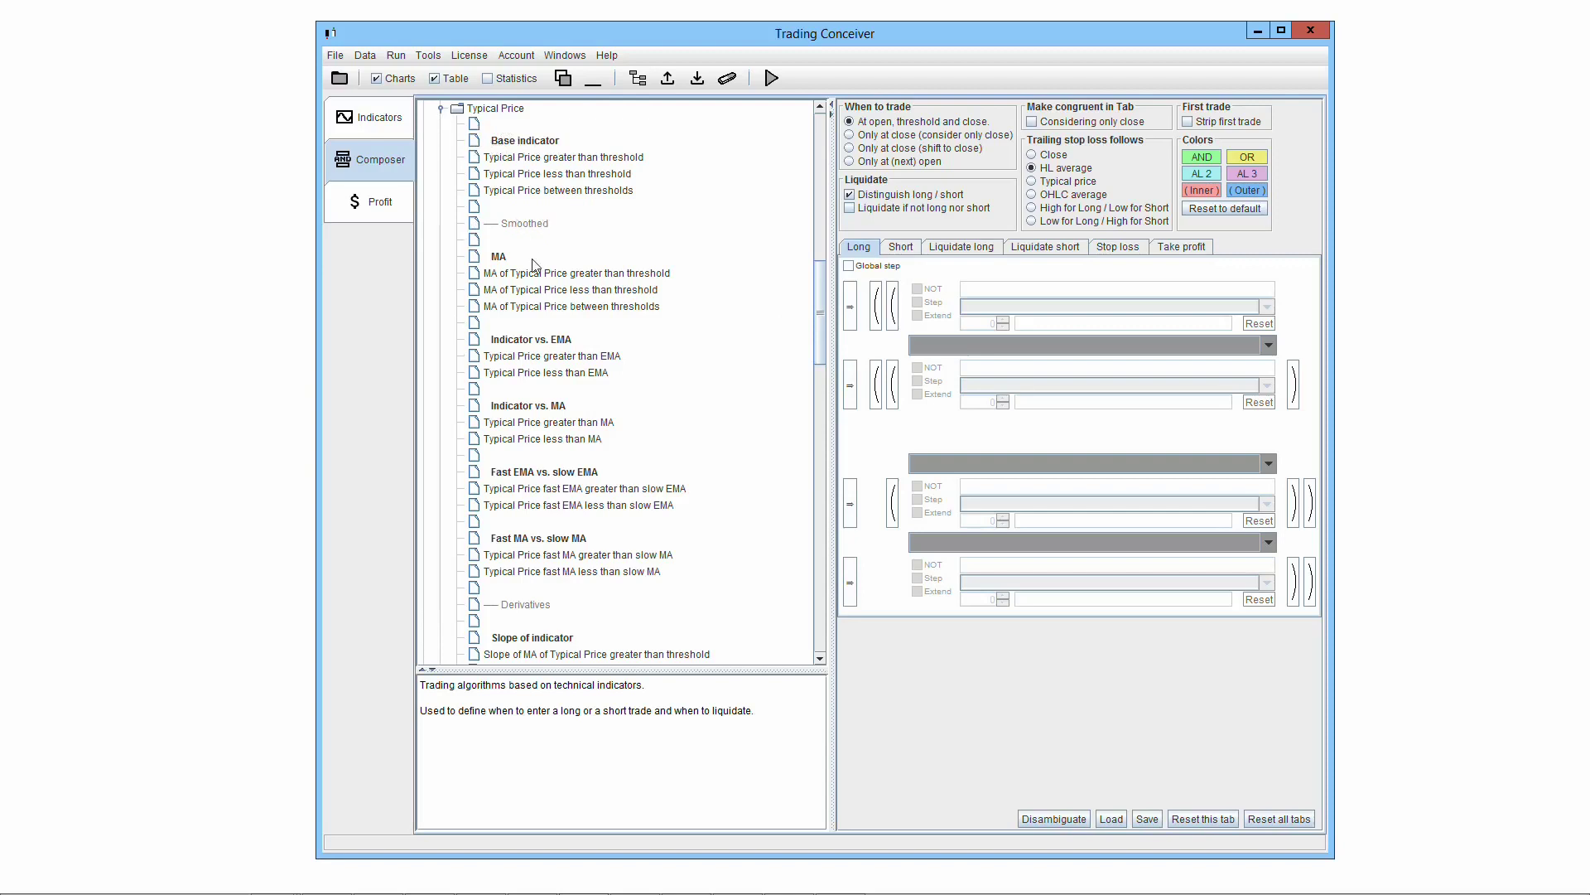
pyautogui.moveTo(827, 329); pyautogui.dragTo(821, 421)
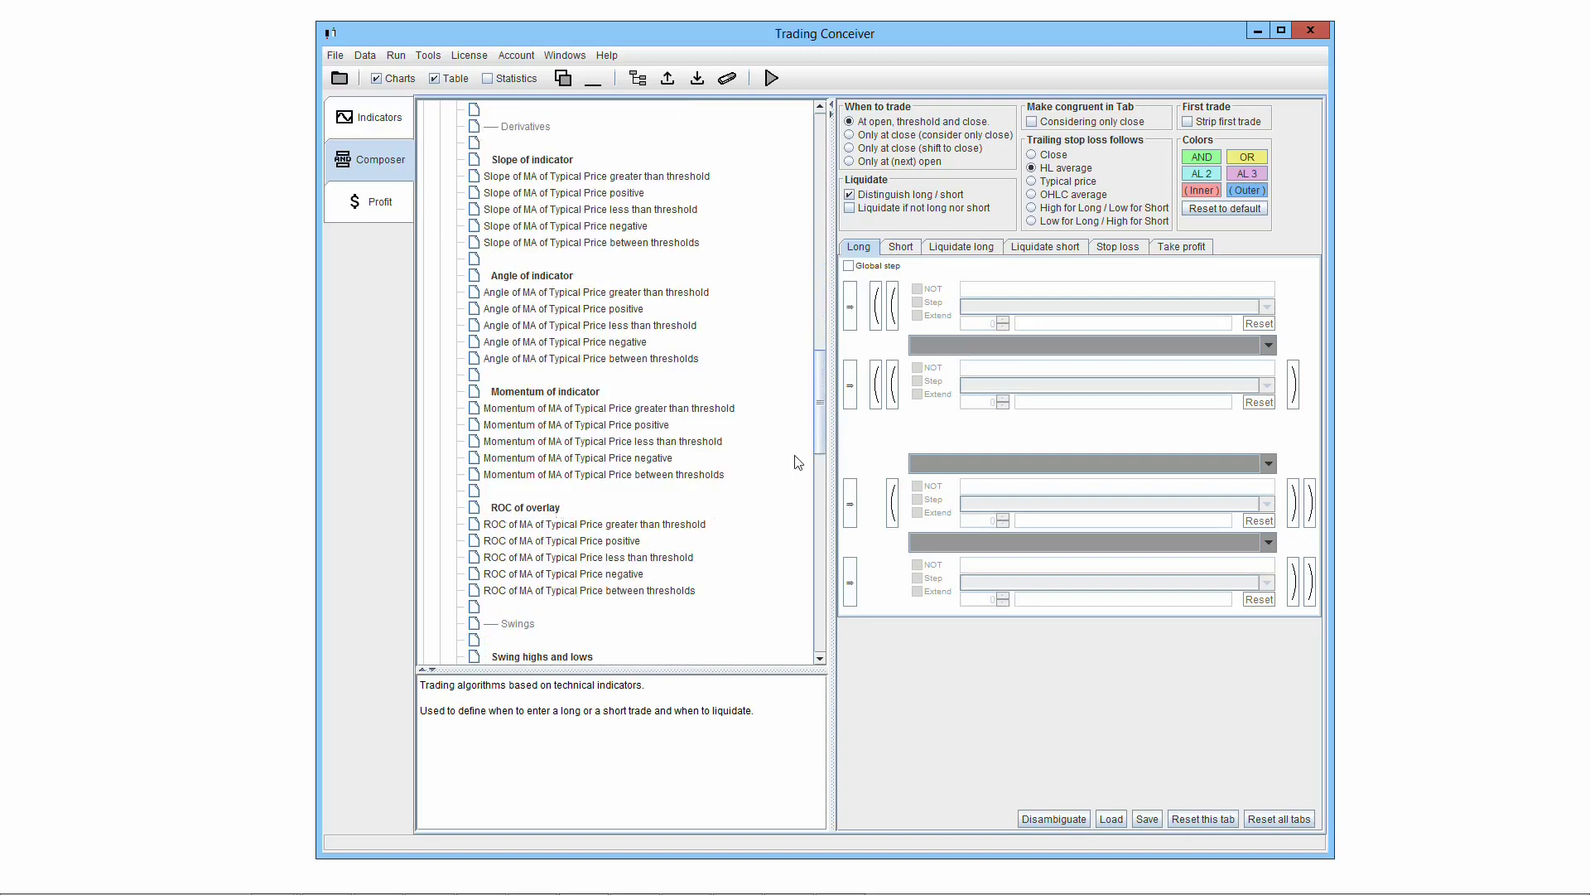
pyautogui.moveTo(820, 447); pyautogui.dragTo(825, 534)
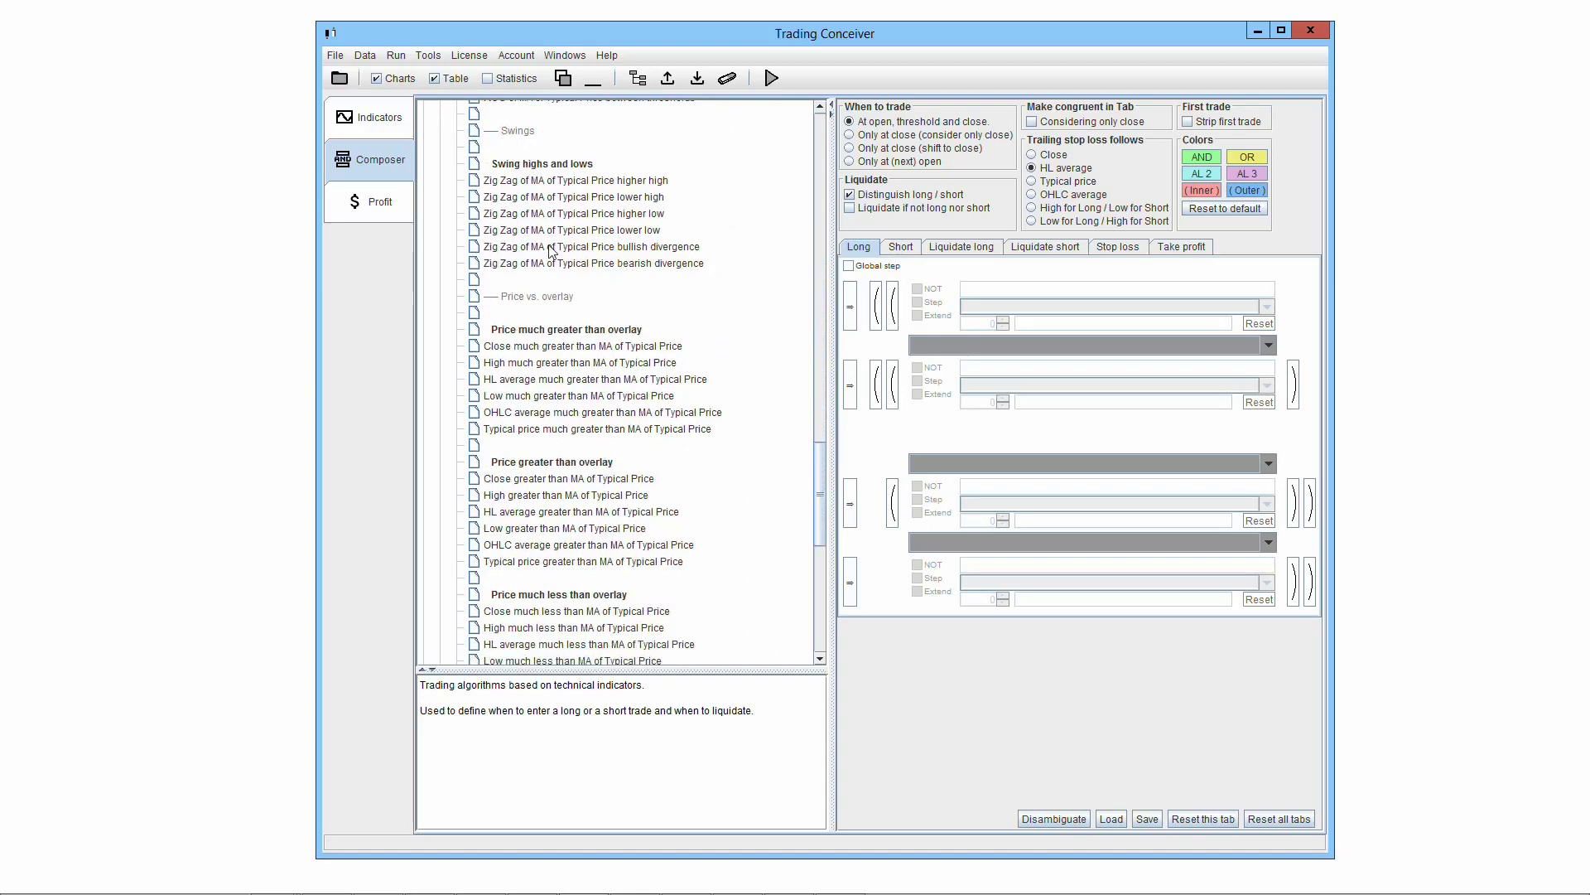
pyautogui.moveTo(821, 465); pyautogui.dragTo(821, 507)
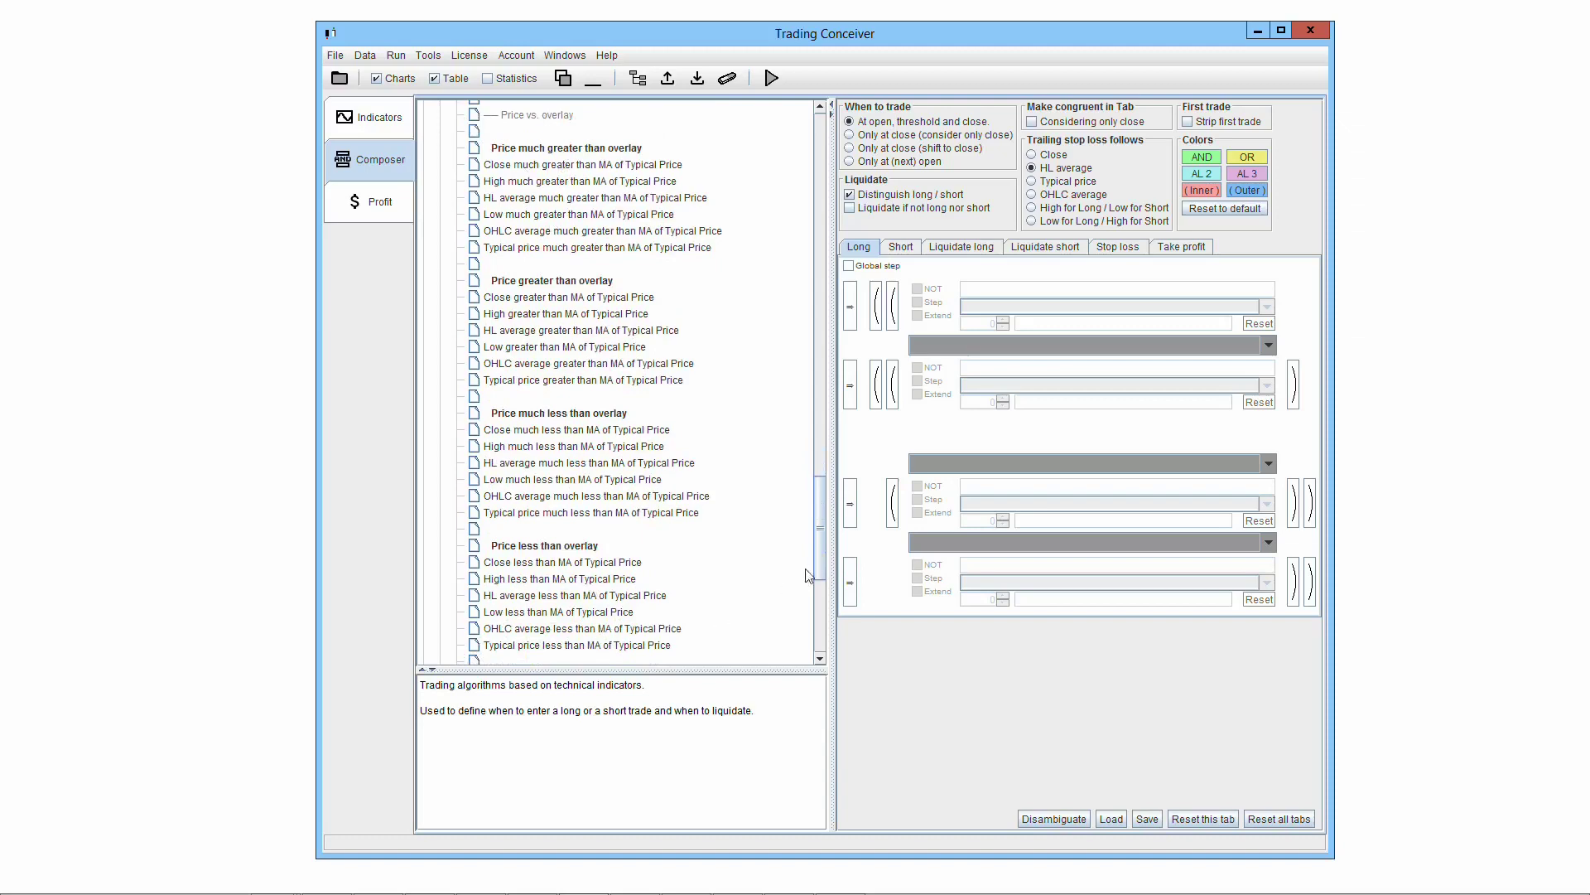
pyautogui.moveTo(822, 570); pyautogui.dragTo(826, 642)
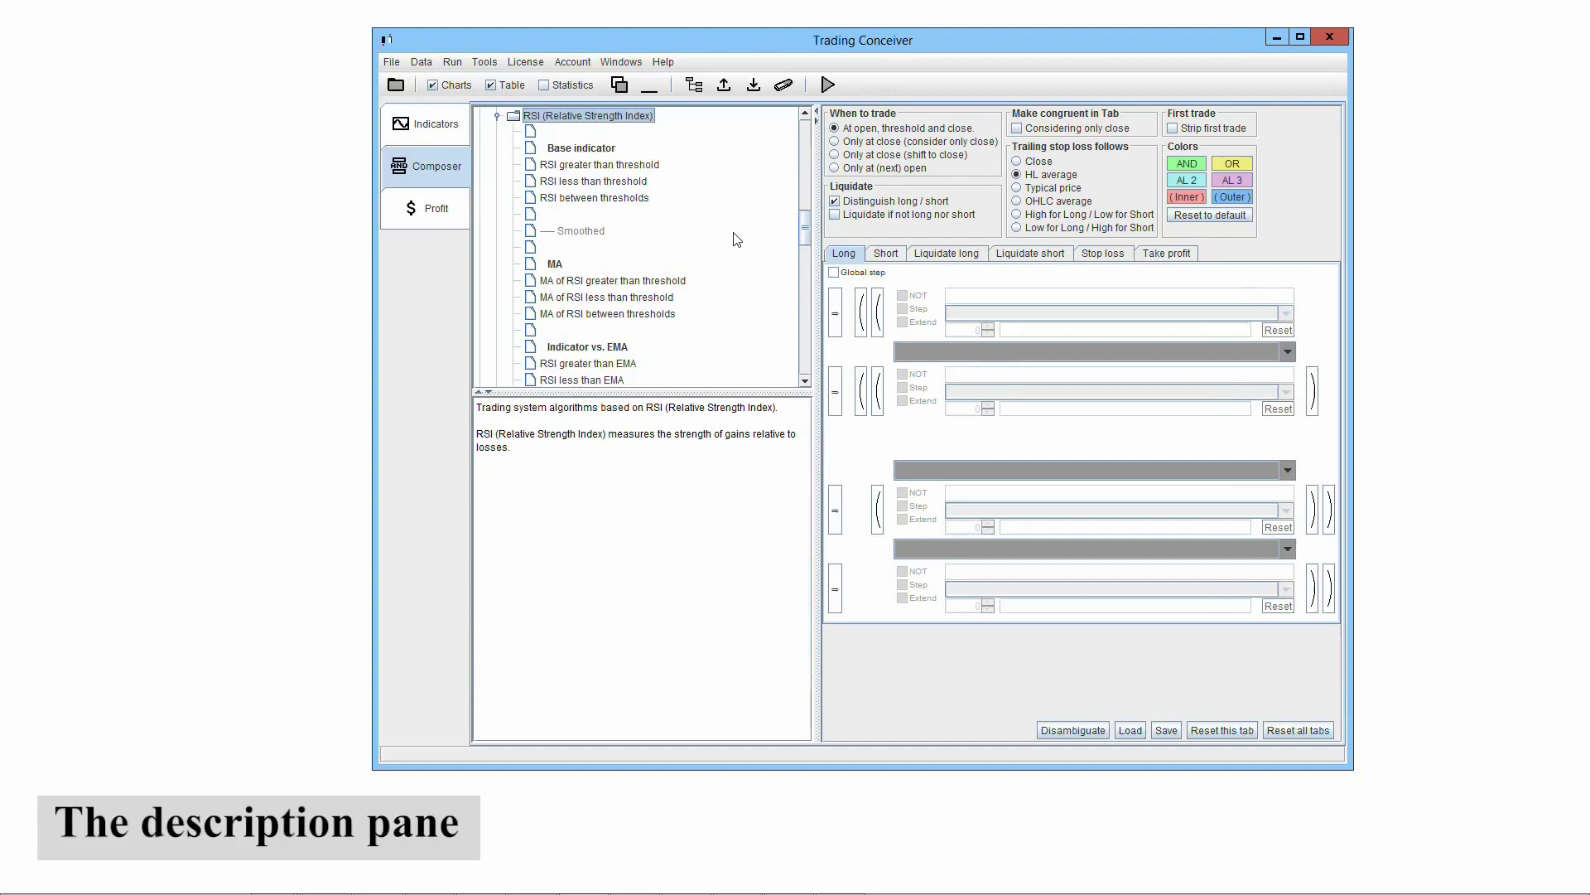
# Step: Select 'RSI between thresholds' to display its interpretation, parameters and boolean logic
pyautogui.click(615, 199)
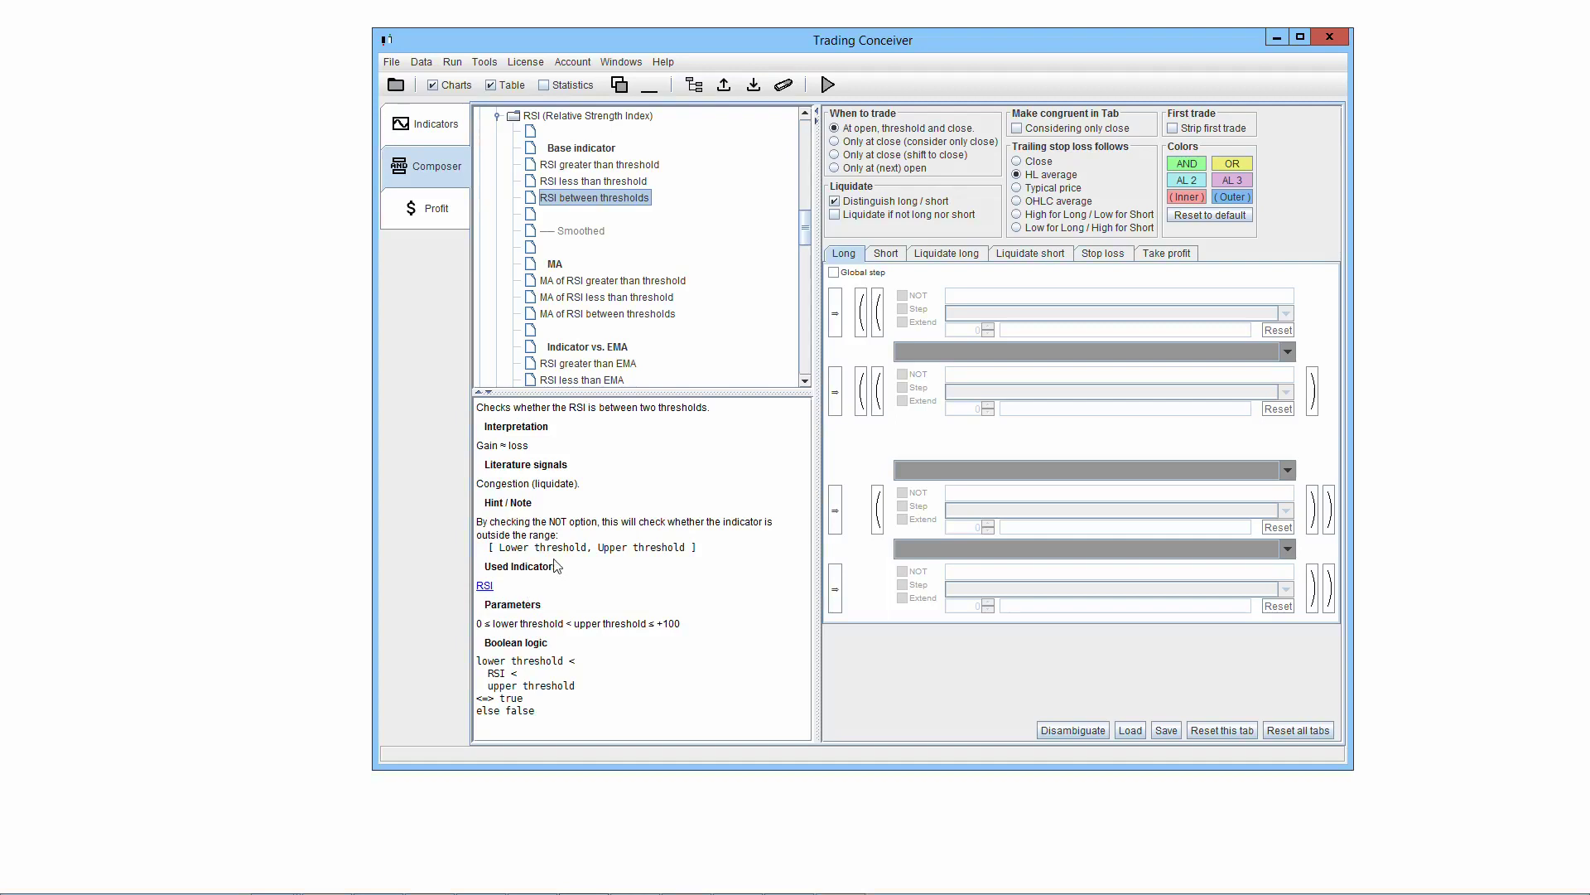
# Step: Read the RSI indicator's full definition and formulas, then return to the Composer
pyautogui.click(485, 585)
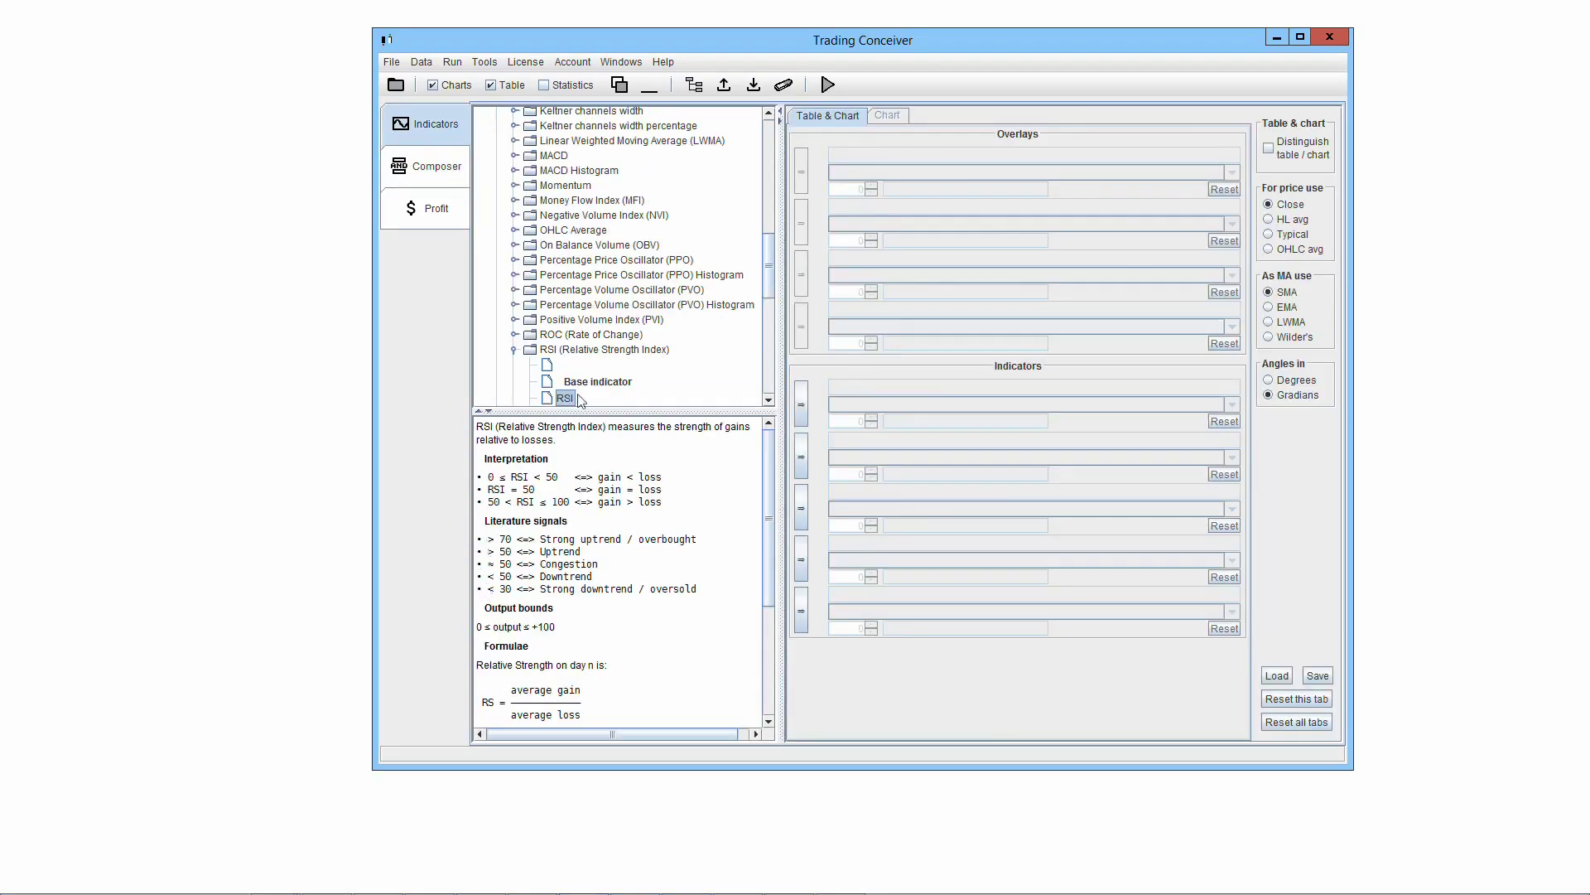
pyautogui.scroll(-2, 717, 523)
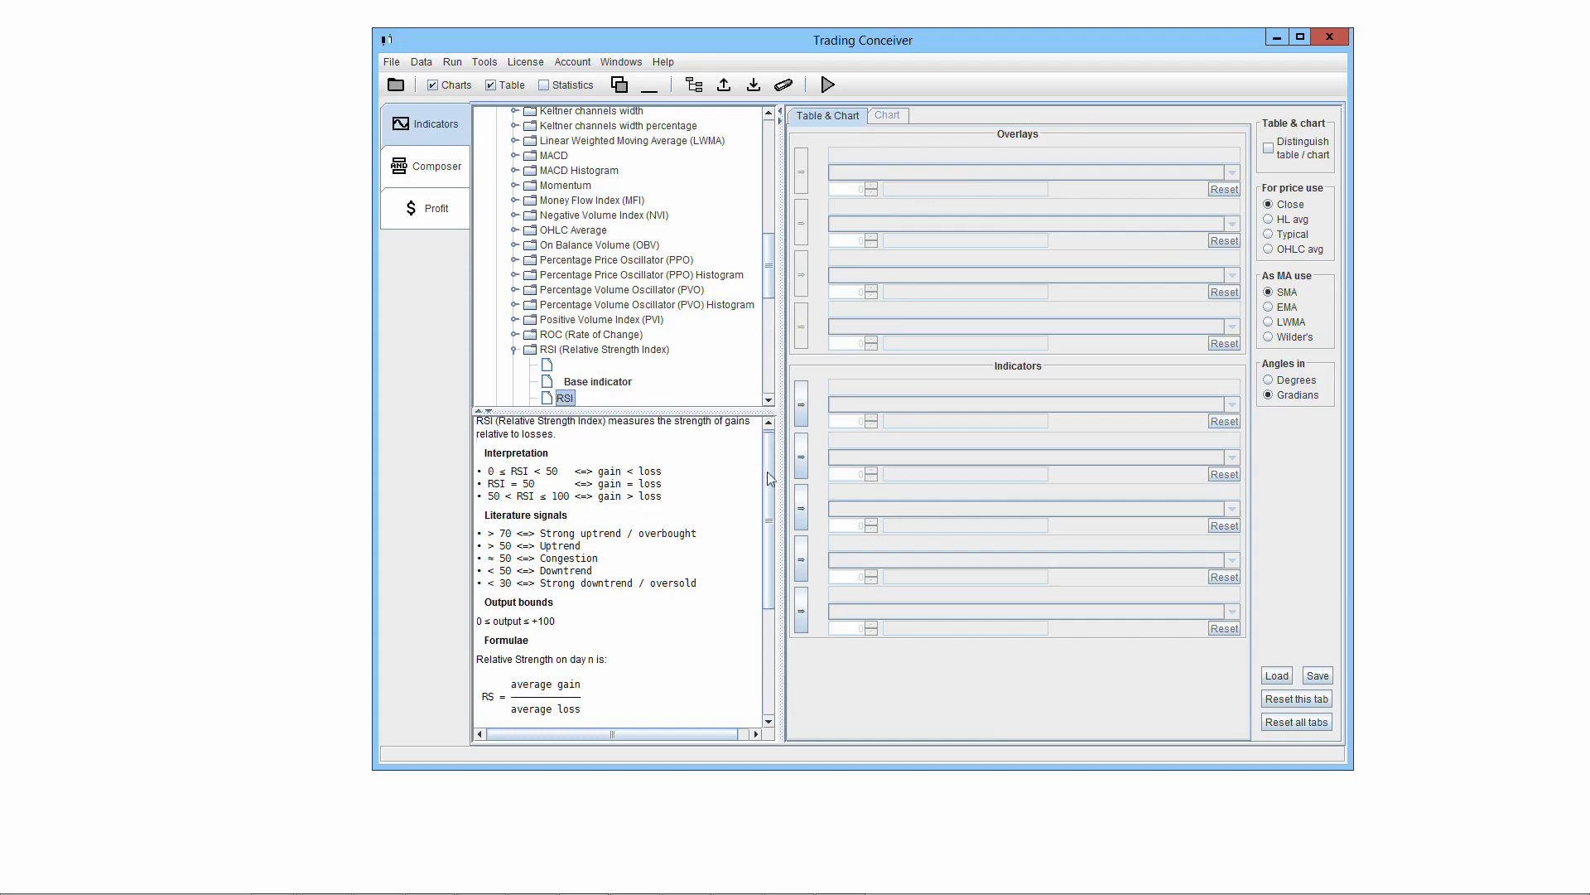
pyautogui.scroll(-2, 717, 523)
pyautogui.scroll(-2, 718, 524)
pyautogui.click(448, 171)
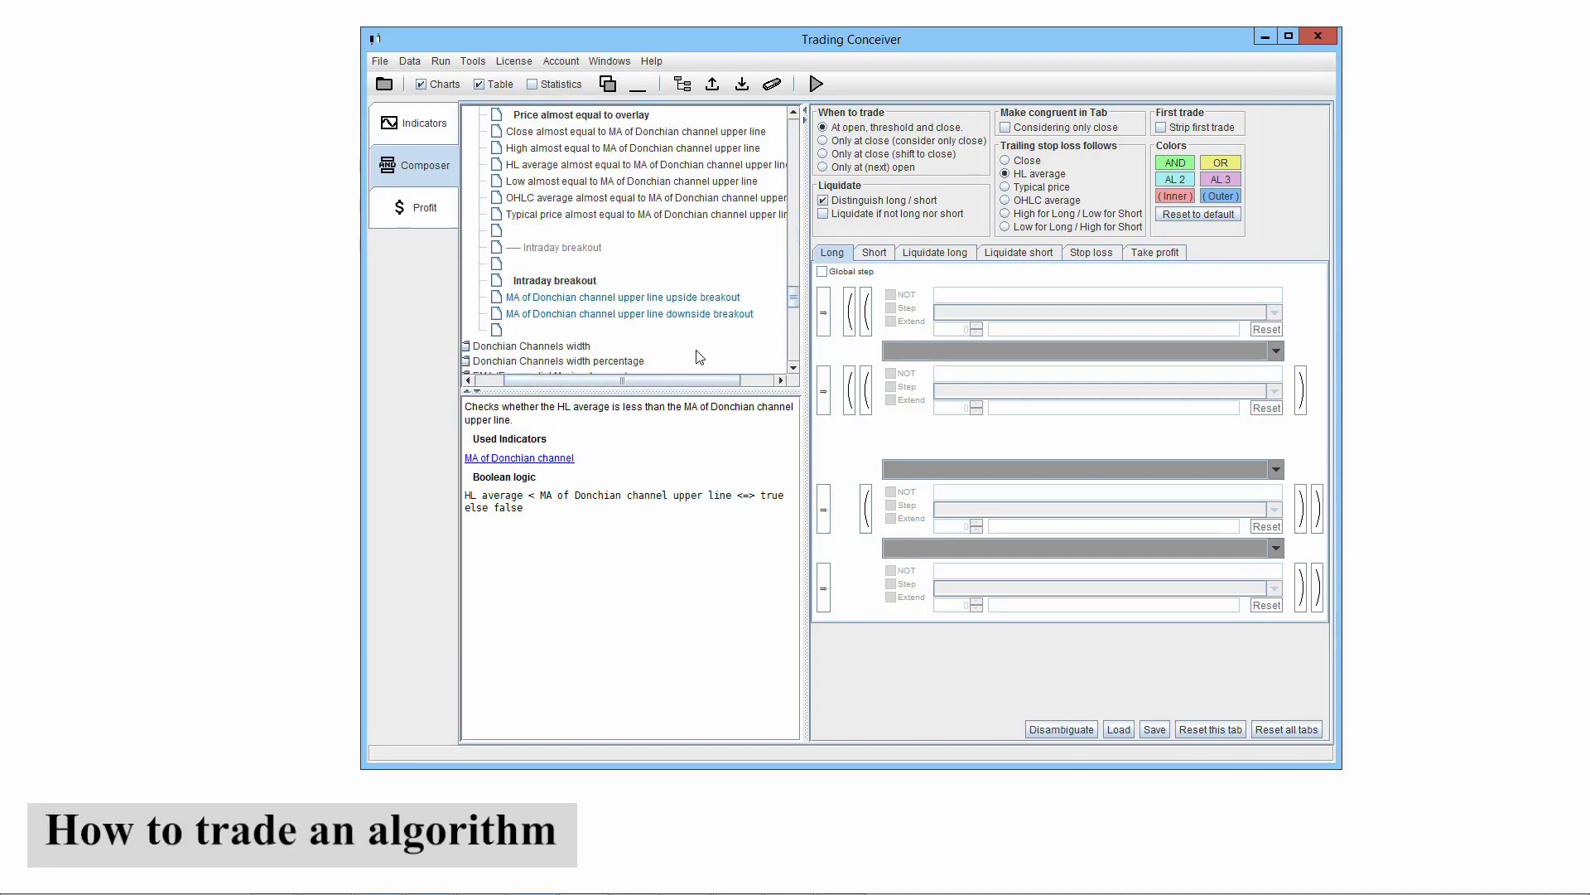
# Step: Put the Donchian upper-line upside breakout in Long condition 1 and toggle its Donchian/MA lookback
pyautogui.click(686, 301)
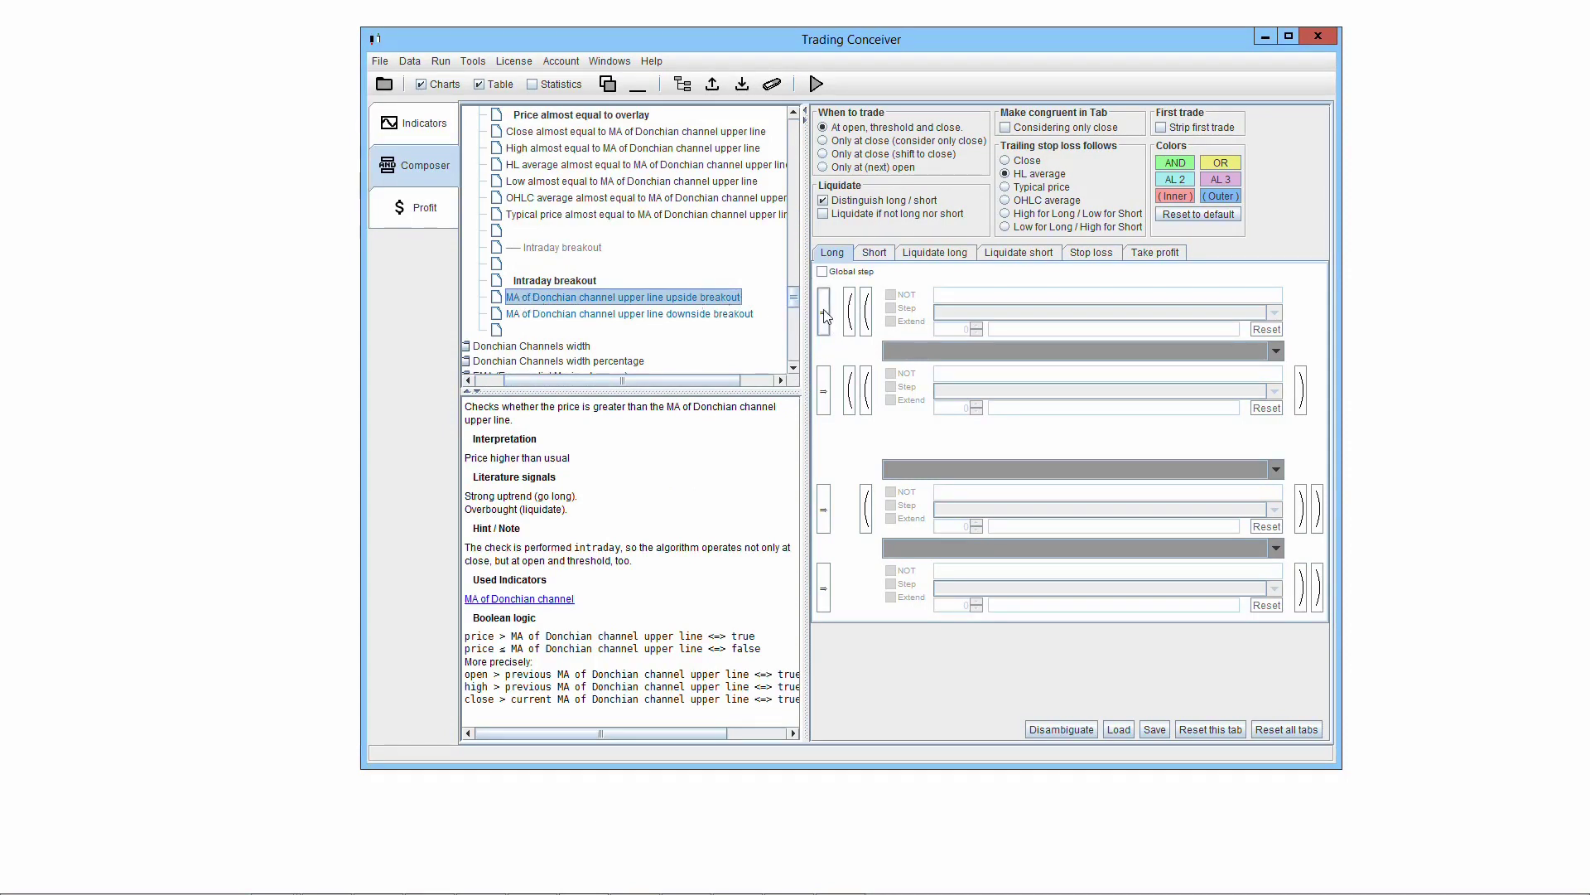
pyautogui.click(824, 312)
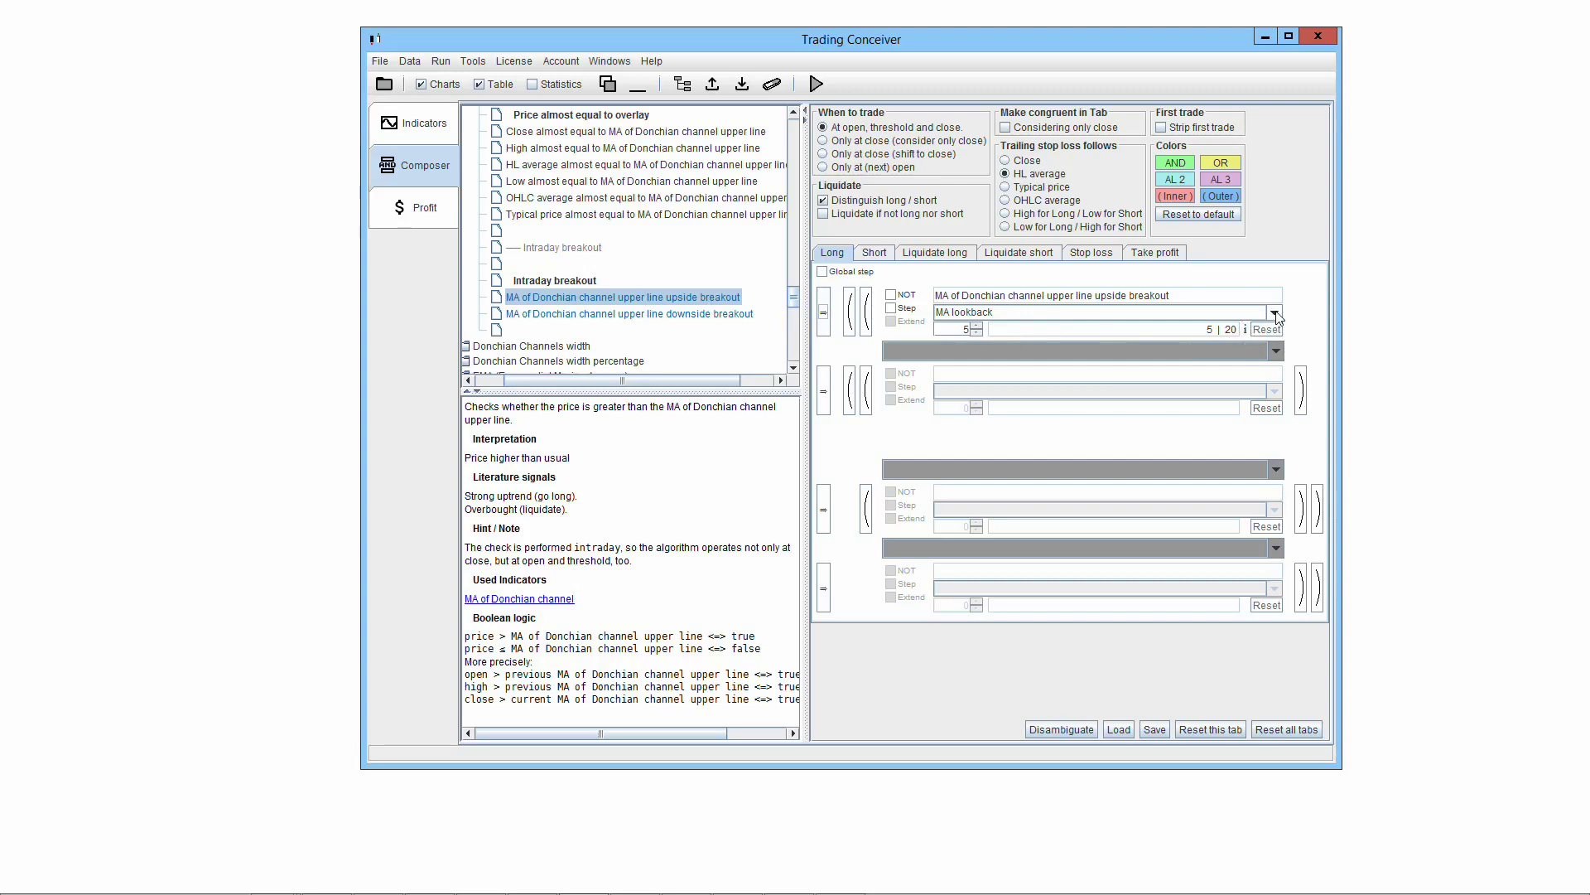
pyautogui.click(1274, 312)
pyautogui.click(1013, 343)
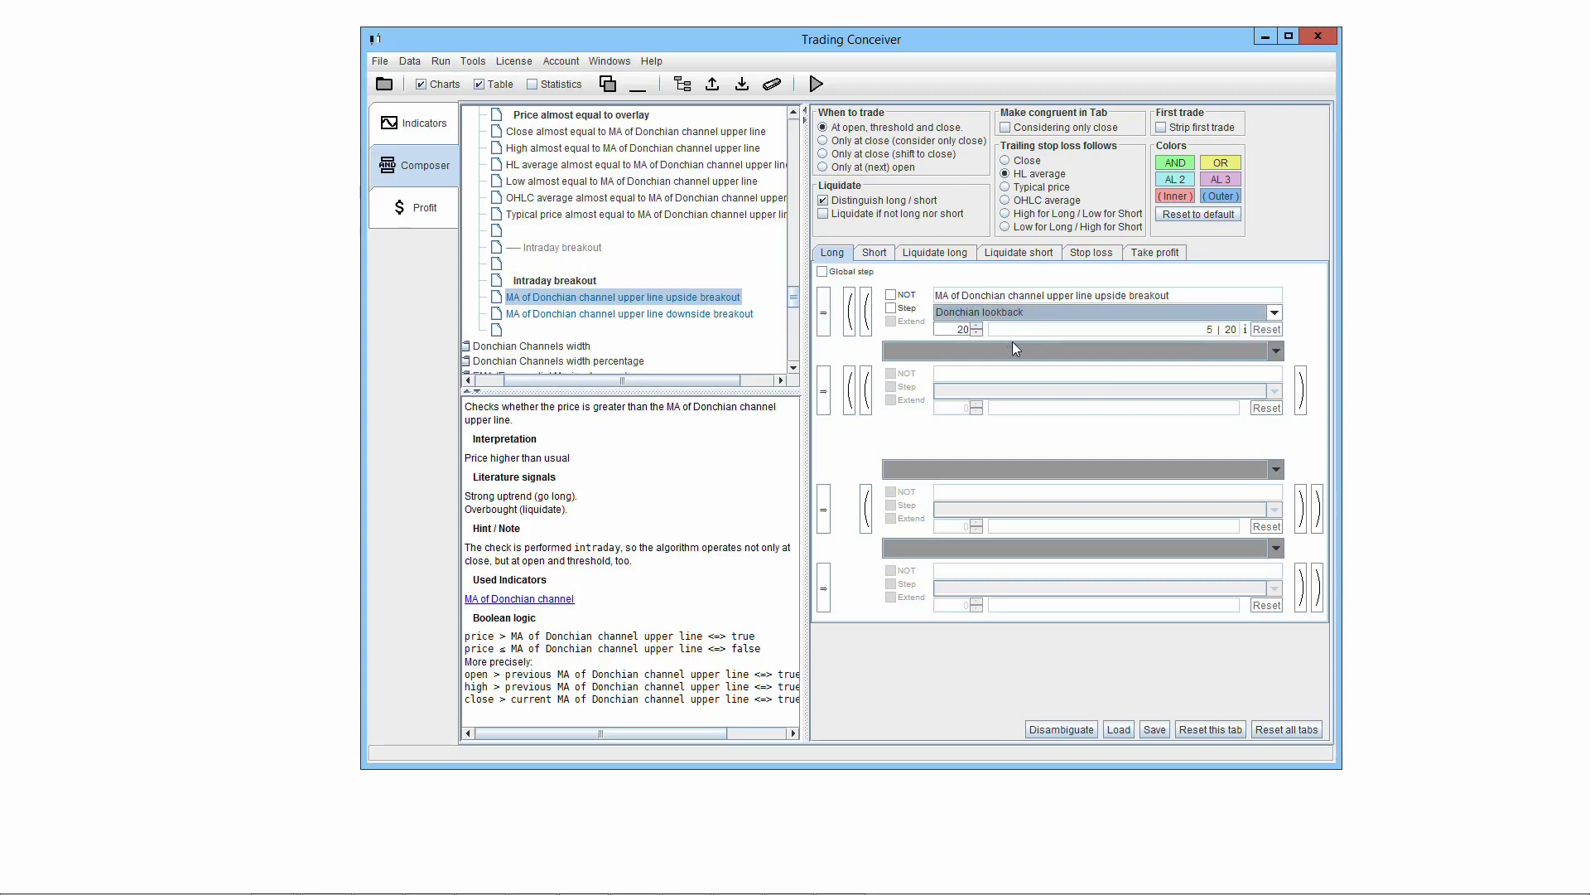
pyautogui.click(977, 315)
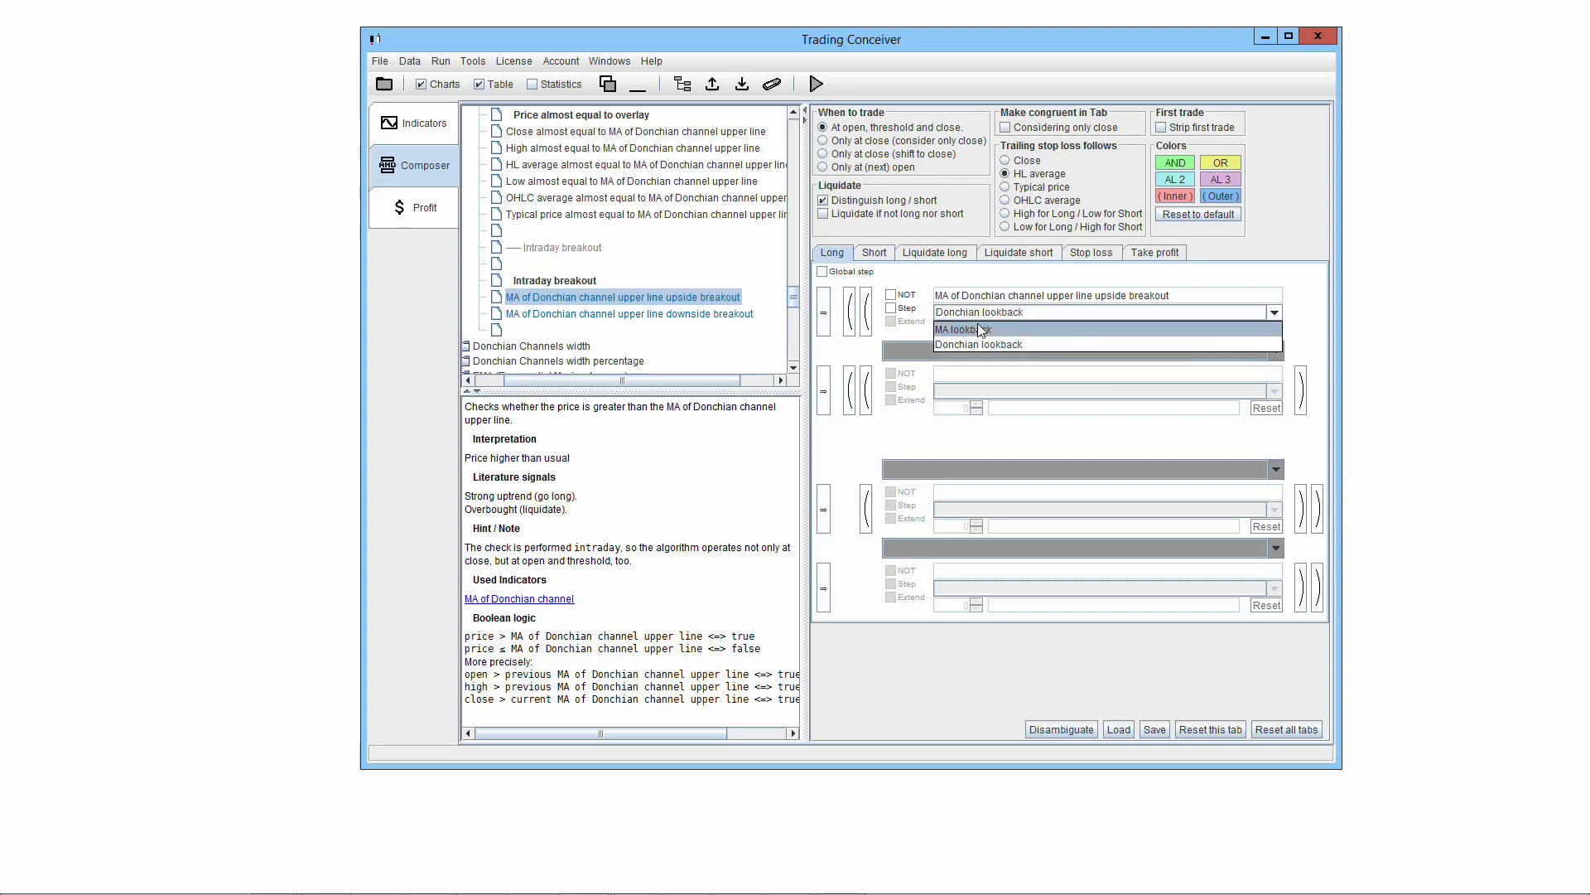
pyautogui.click(976, 331)
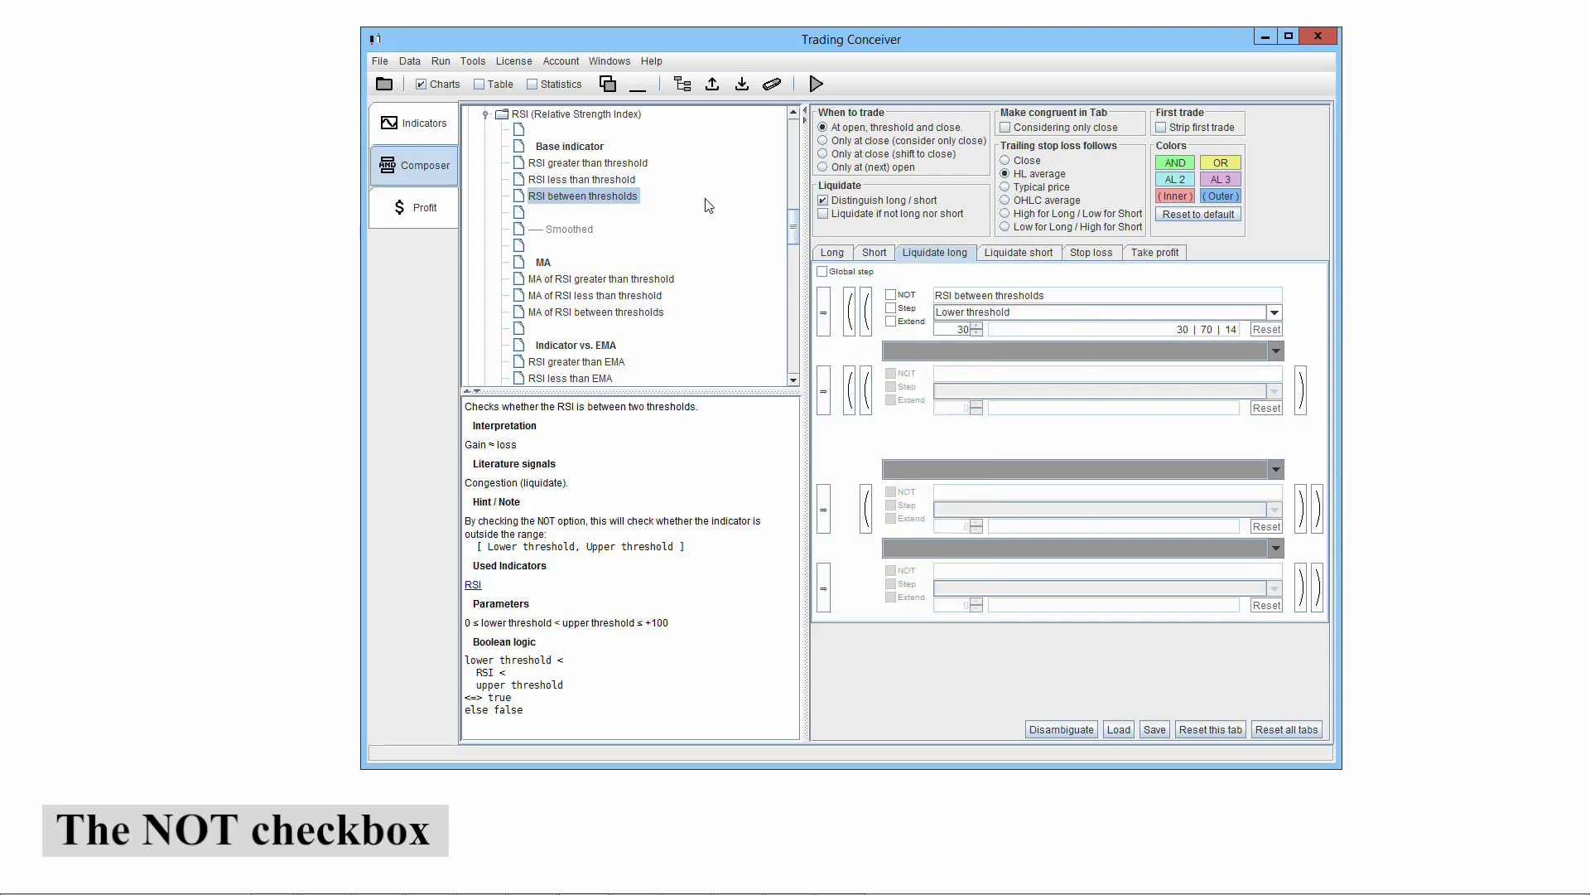
# Step: Review the indicators set up for charting and the RSI congestion level, then return to Composer
pyautogui.click(437, 122)
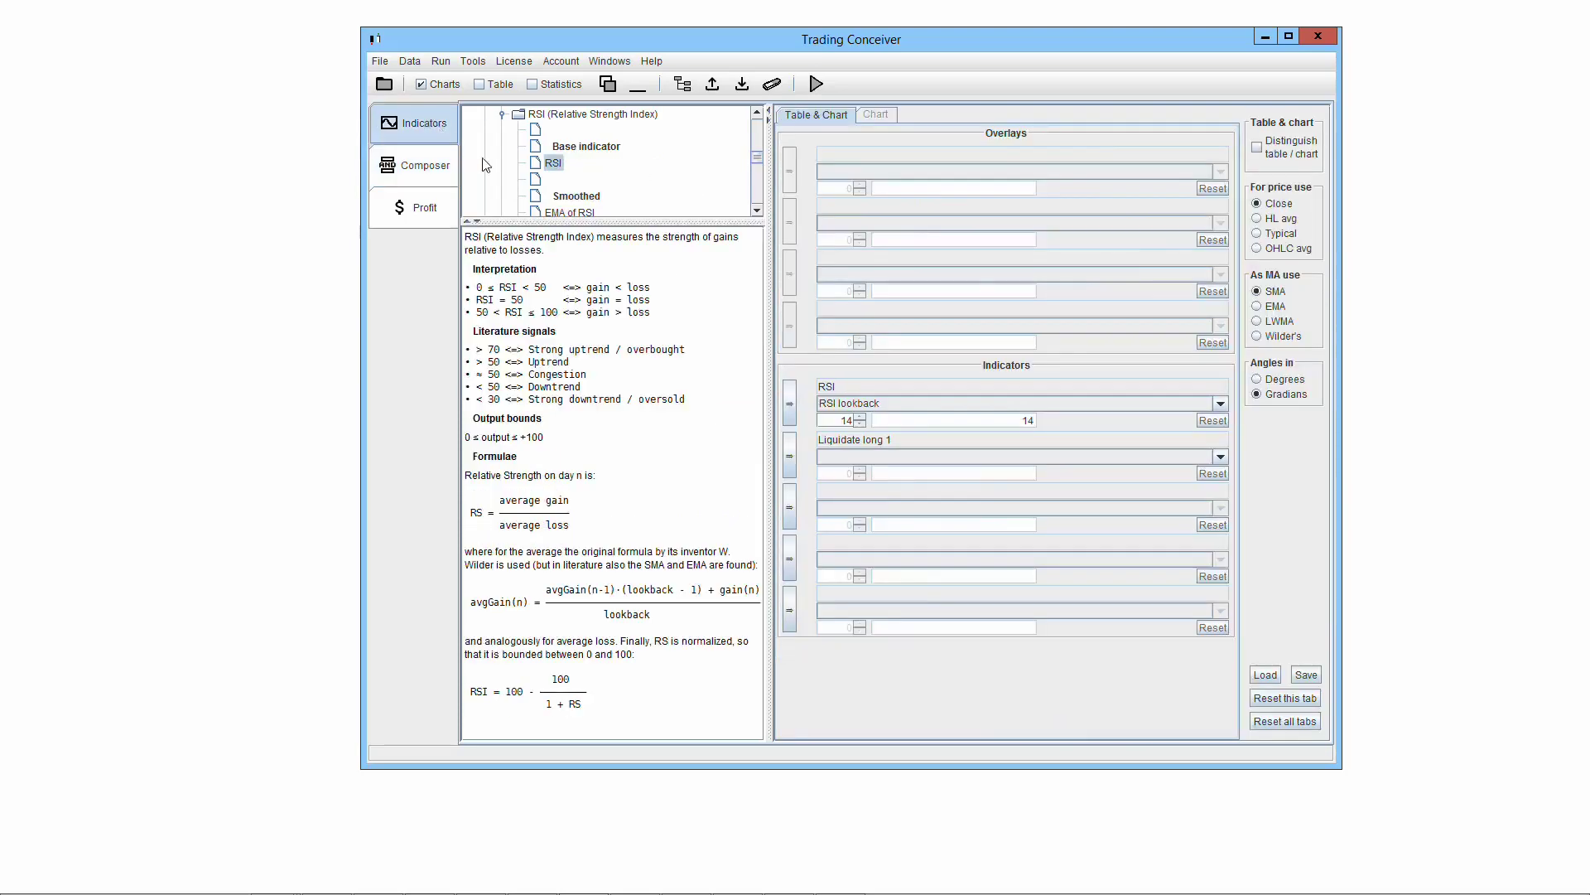
pyautogui.click(554, 164)
pyautogui.moveTo(477, 374); pyautogui.dragTo(588, 374)
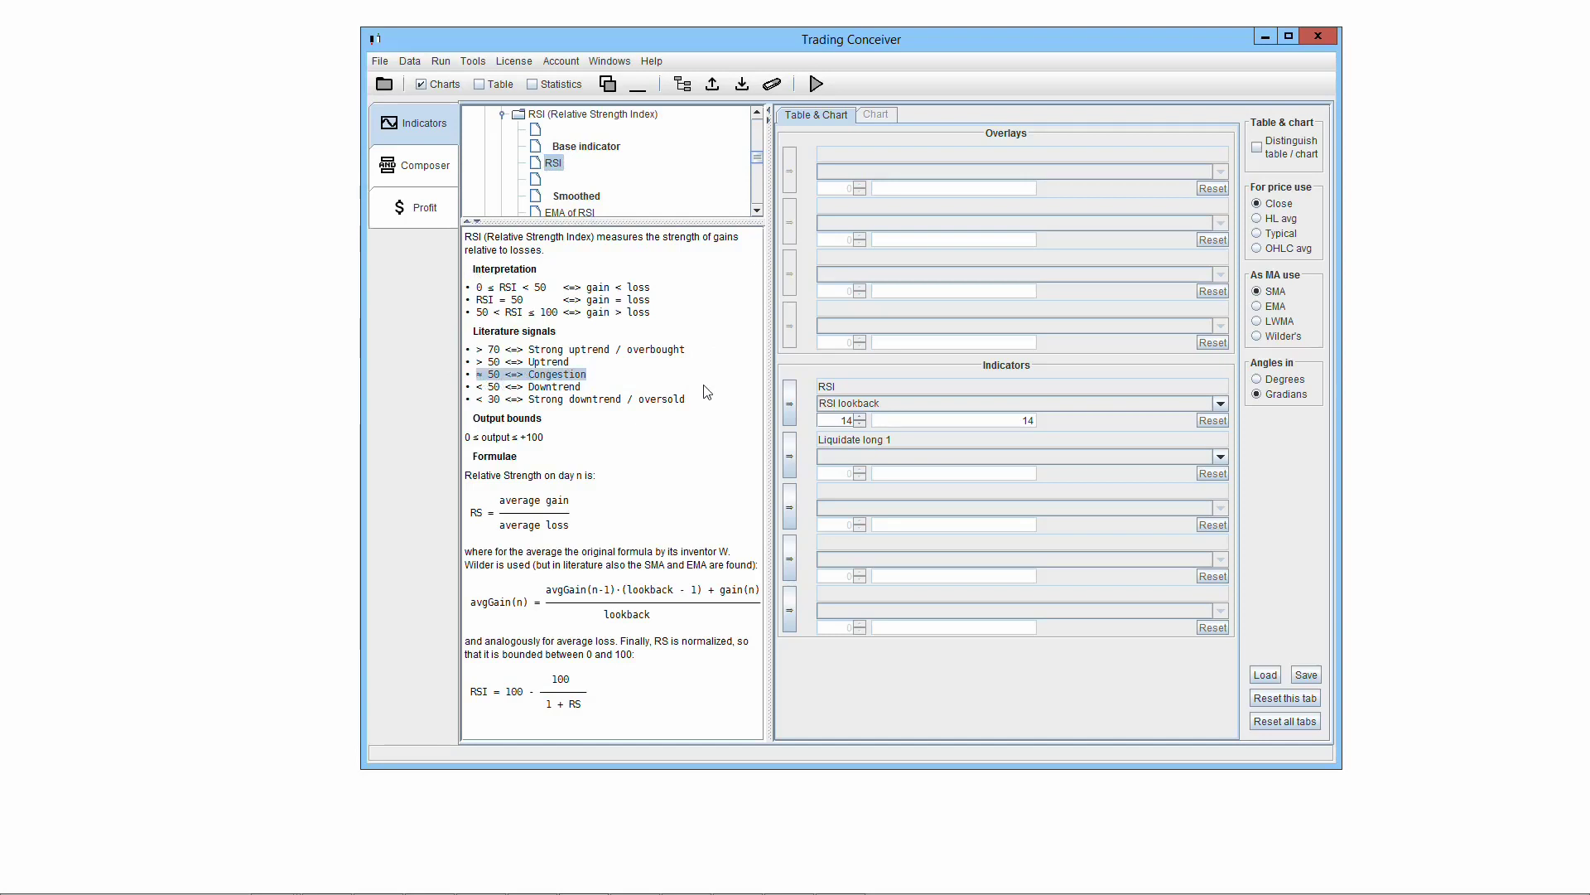
pyautogui.click(441, 170)
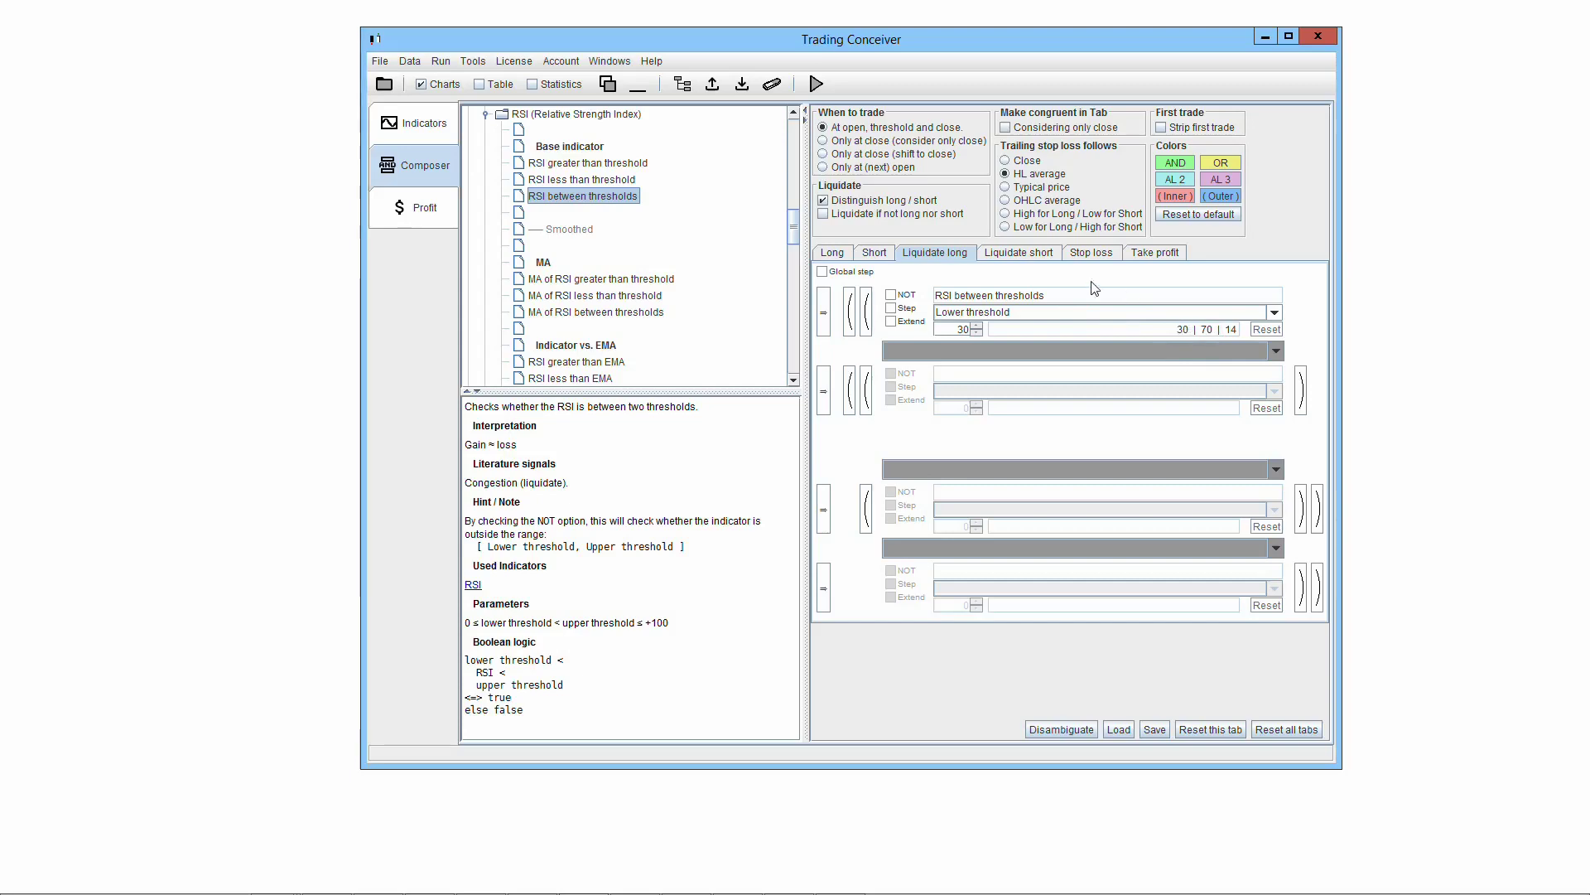
# Step: View the price, RSI and Liquidate long 1 chart, paging forward to 1996
pyautogui.click(816, 84)
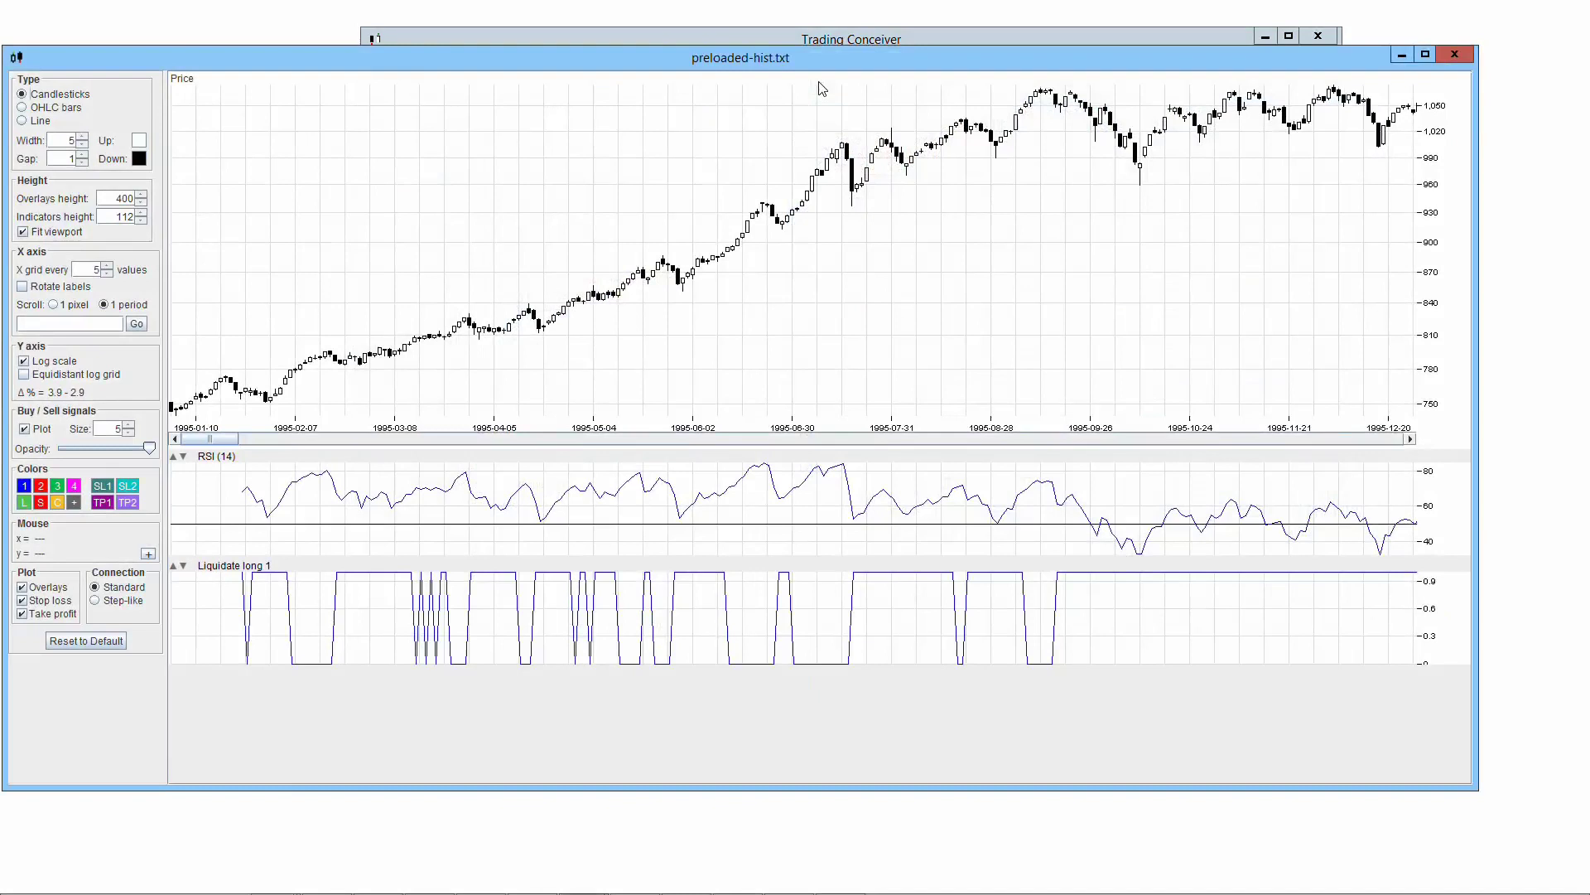
pyautogui.click(530, 438)
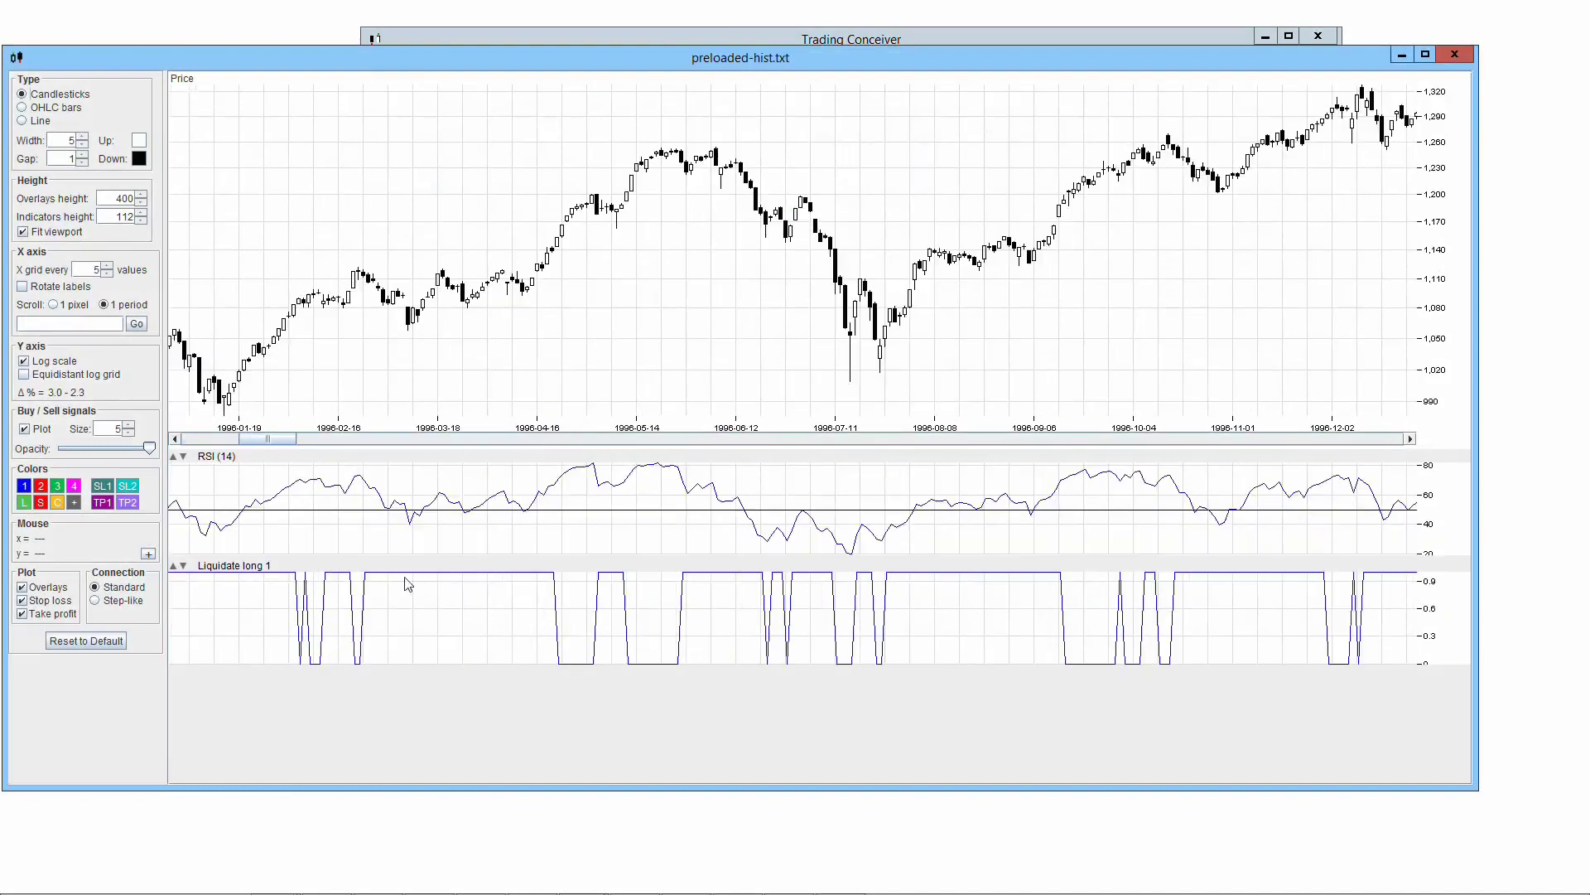
pyautogui.click(913, 35)
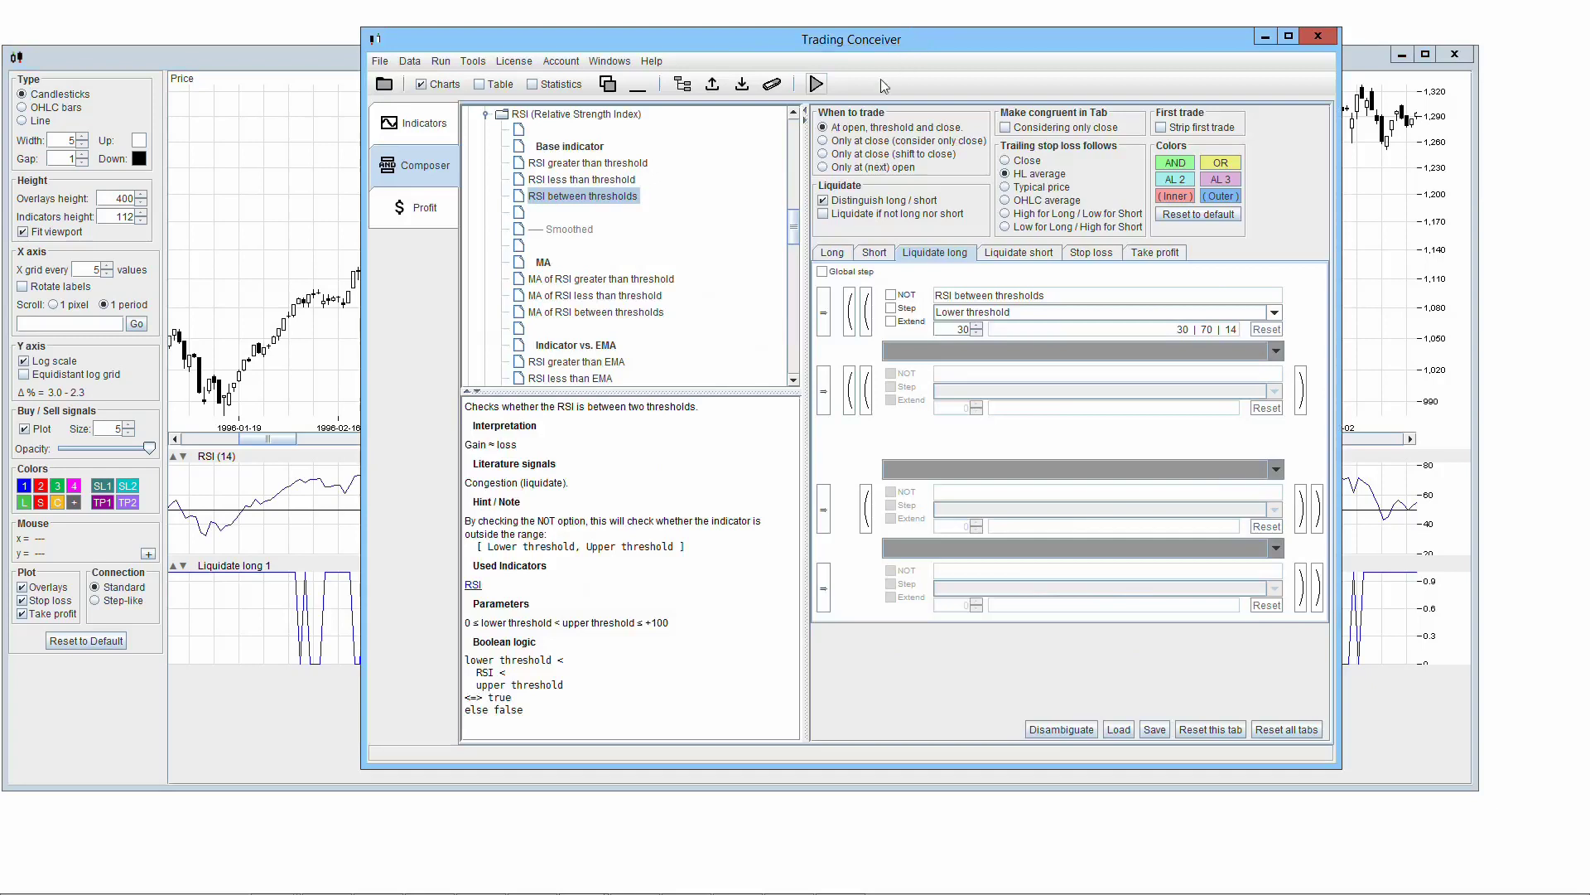
# Step: Copy the RSI condition into row 2, join the rows with AND, and negate row 2
pyautogui.click(825, 396)
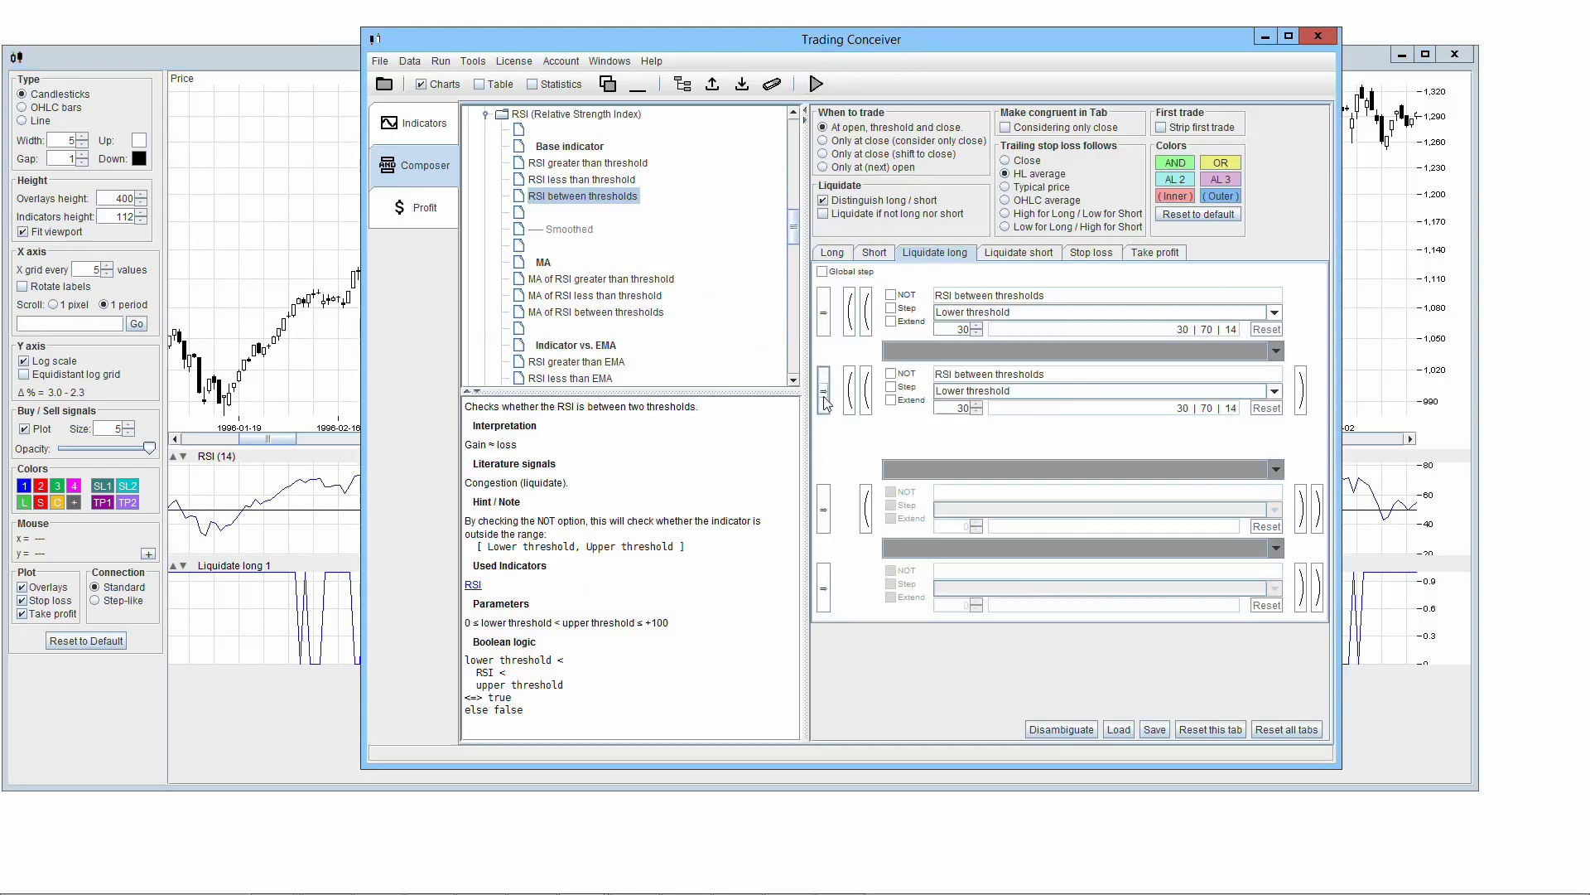
pyautogui.click(903, 357)
pyautogui.click(902, 386)
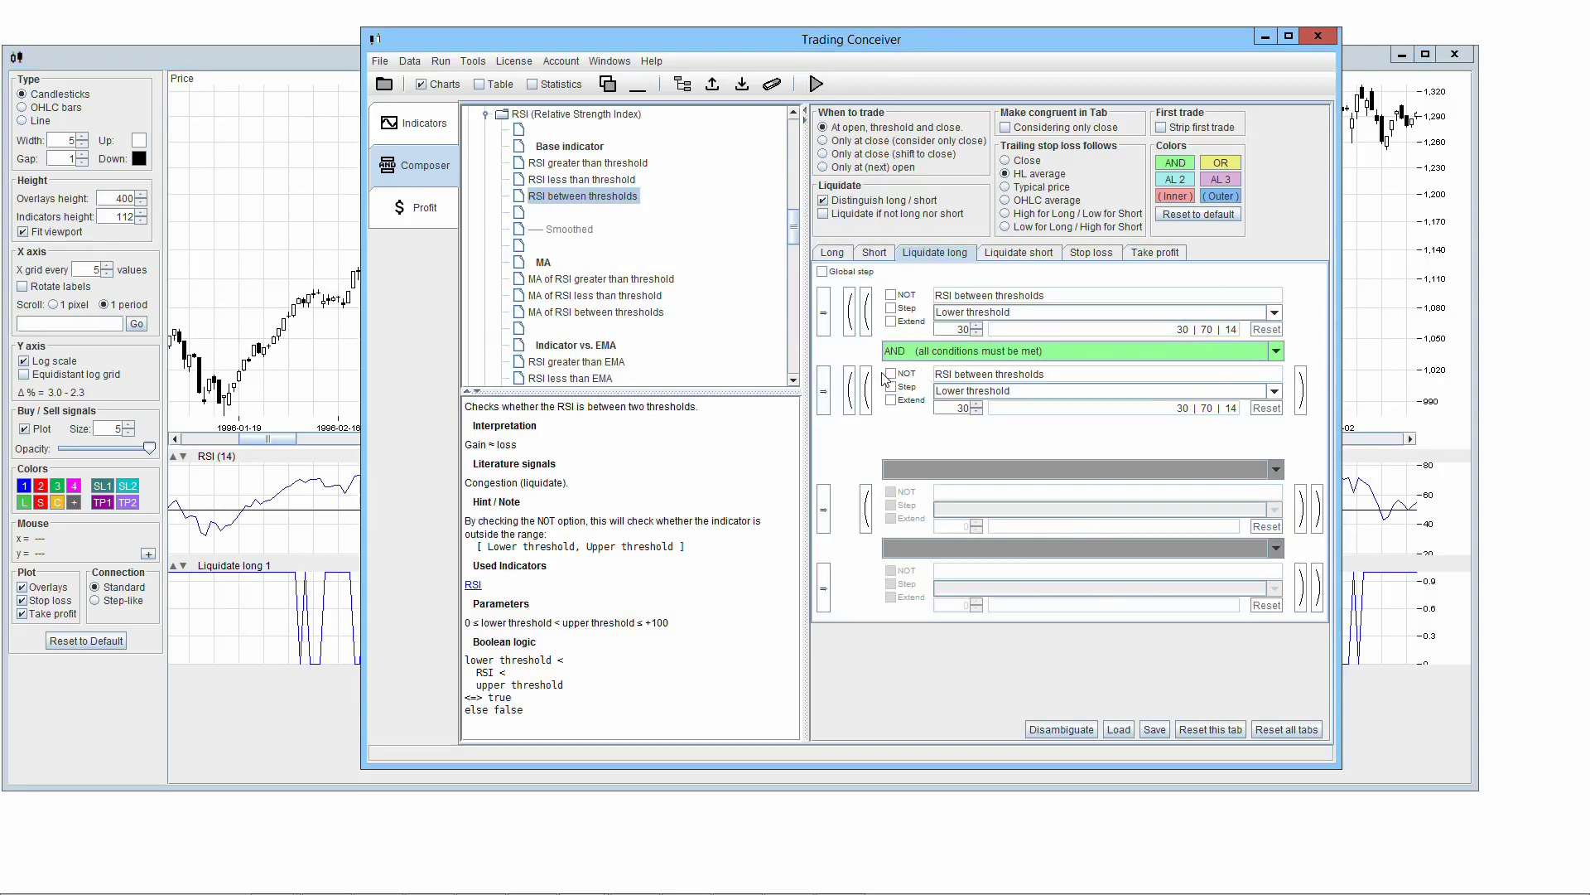
pyautogui.click(891, 374)
# Step: Add Liquidate long 2 as a plotted indicator, view it on the chart, then close the chart
pyautogui.click(442, 125)
pyautogui.moveTo(758, 163); pyautogui.dragTo(758, 187)
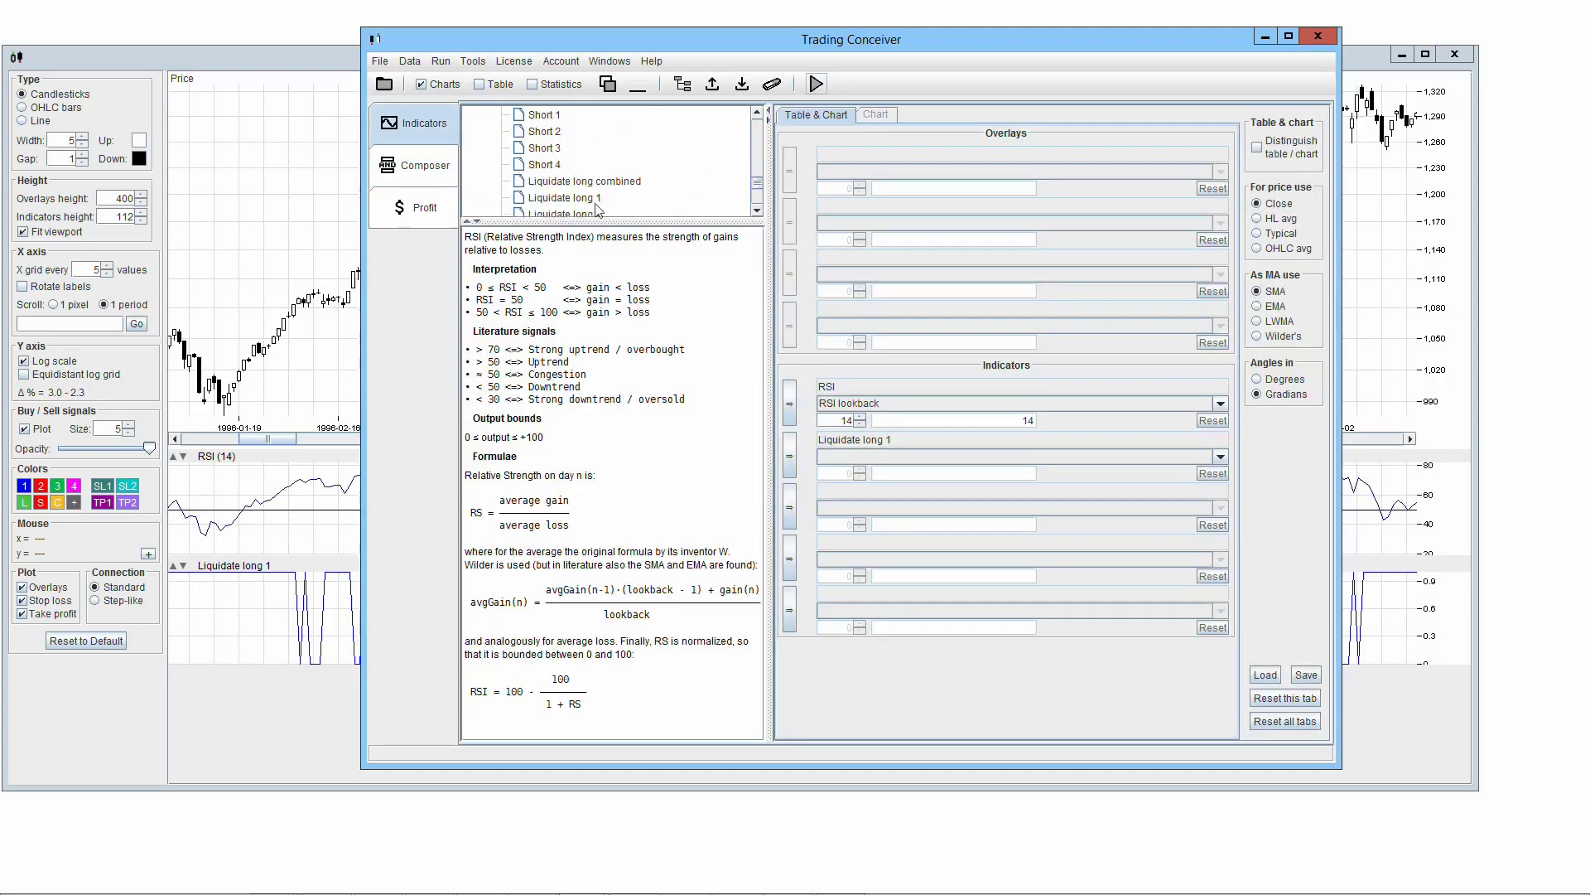
pyautogui.moveTo(563, 212); pyautogui.dragTo(797, 497)
pyautogui.click(816, 84)
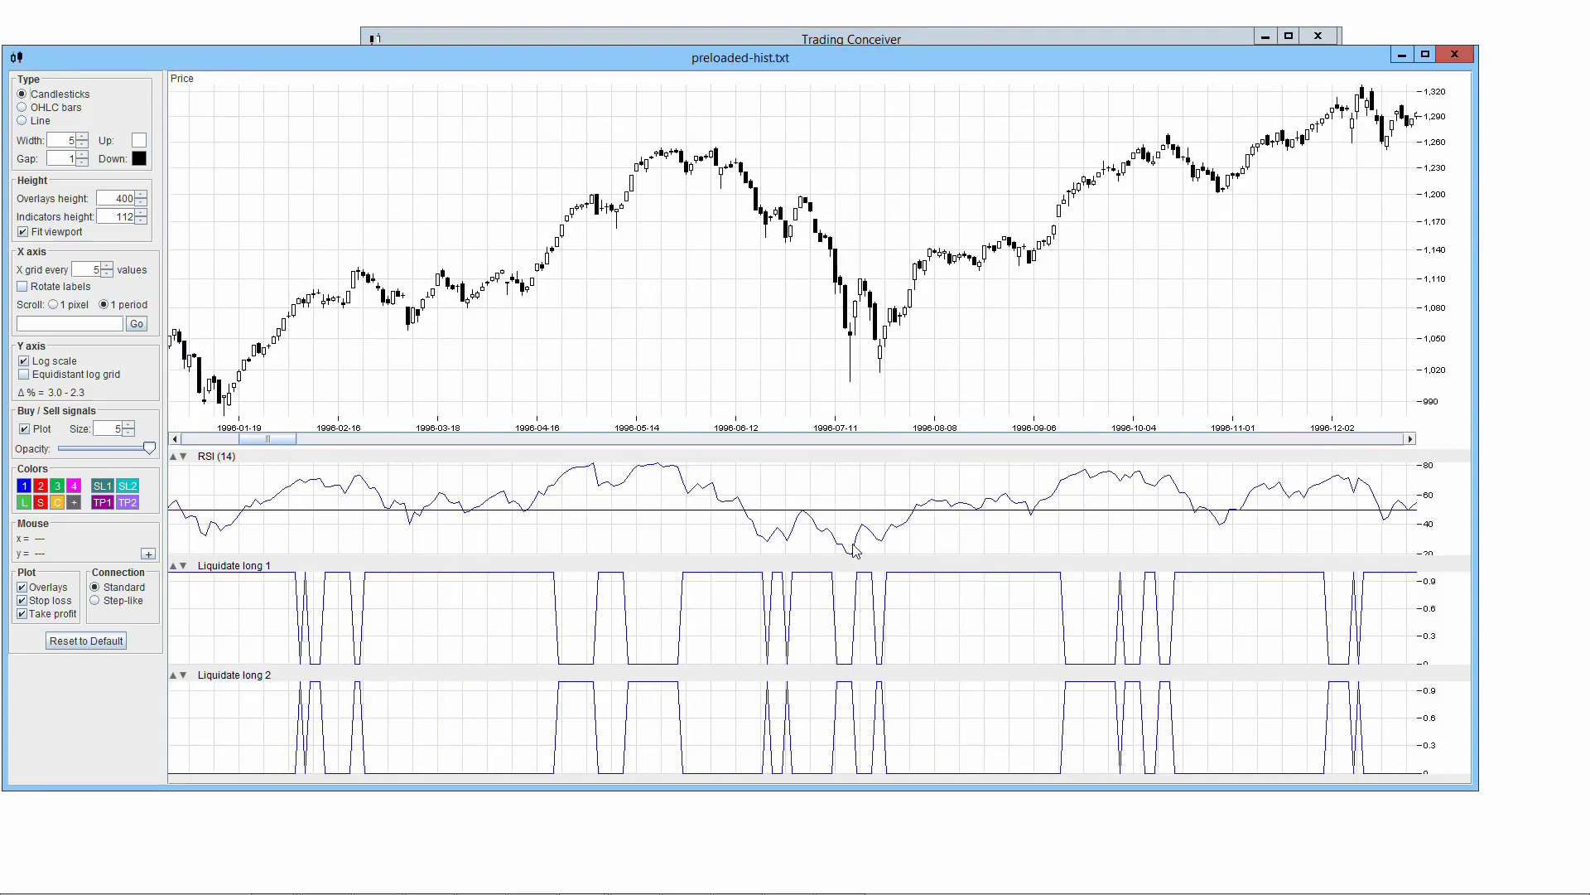
pyautogui.hotkey('alt', 'Tab')
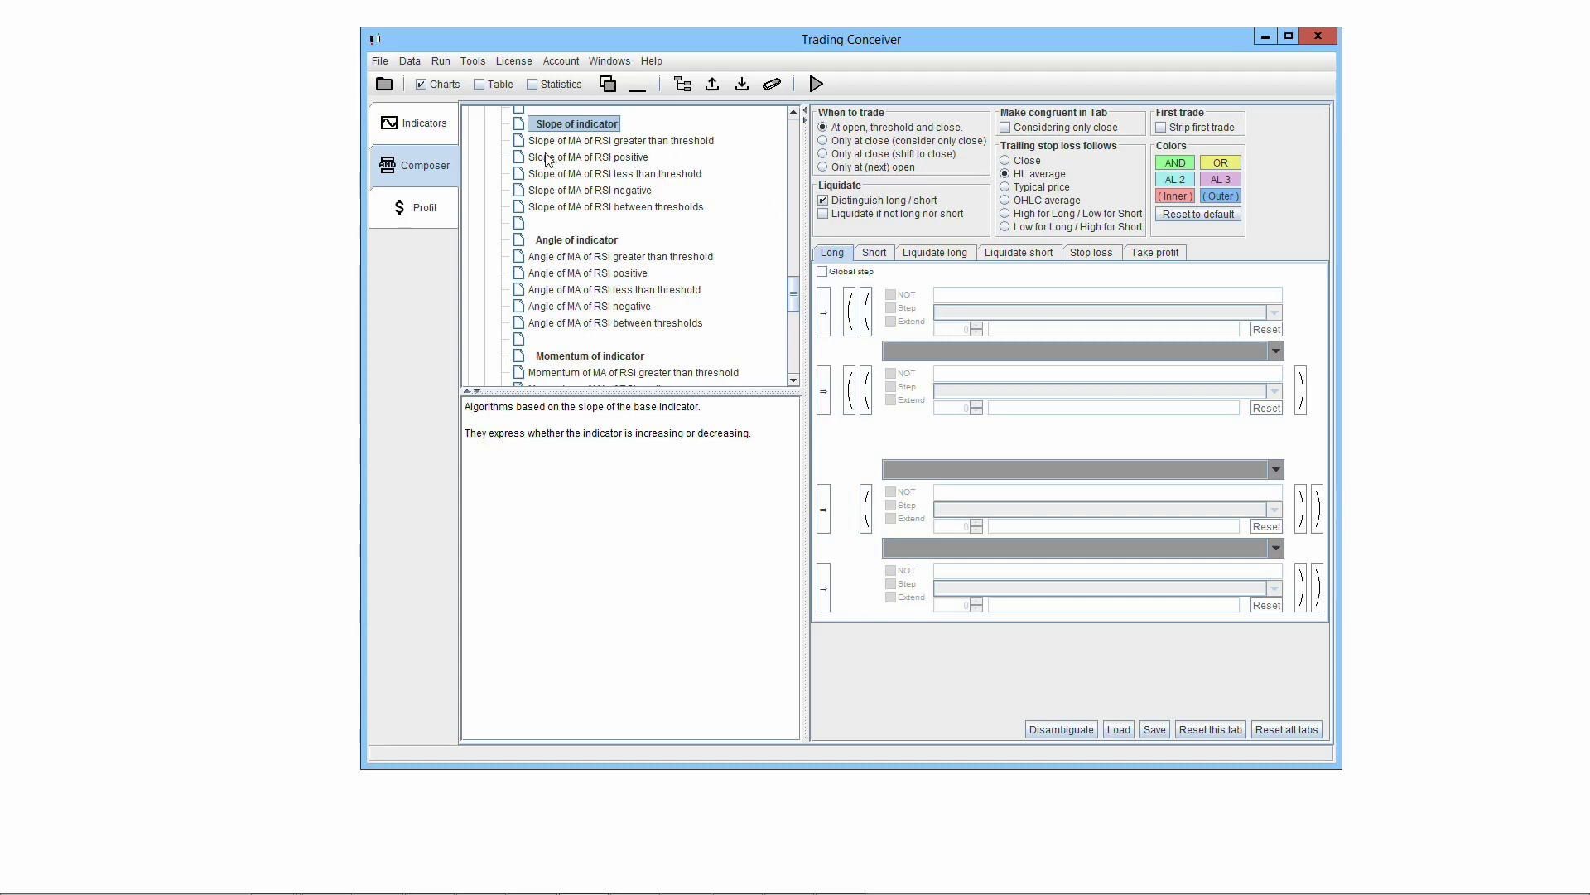
# Step: Set Long conditions to negated RSI slope positive and RSI slope negative, reviewing both descriptions
pyautogui.click(608, 161)
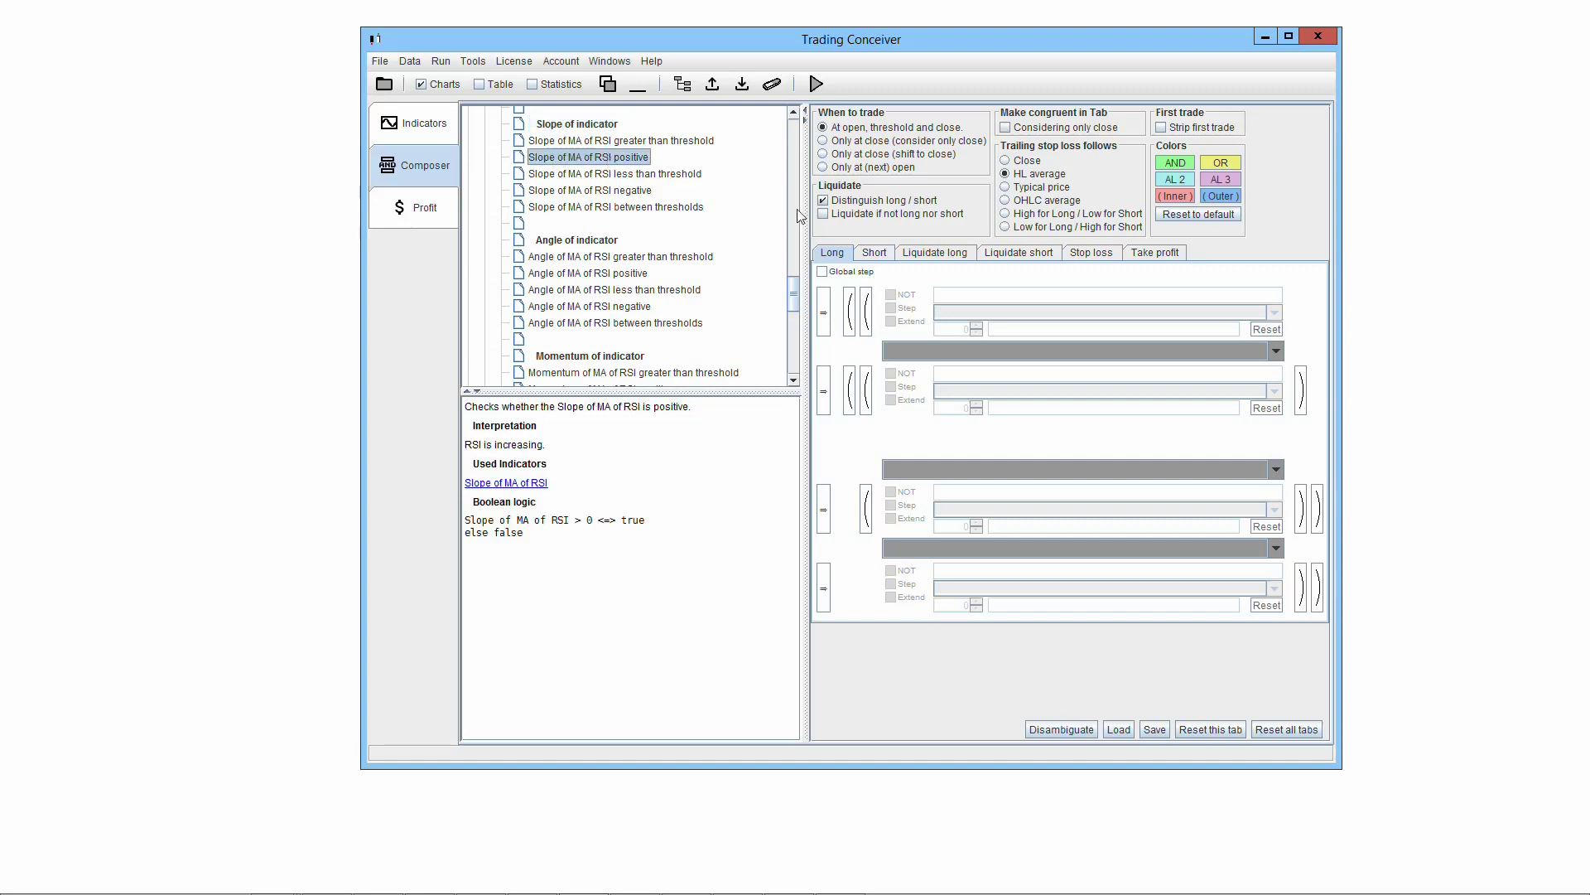
pyautogui.click(823, 314)
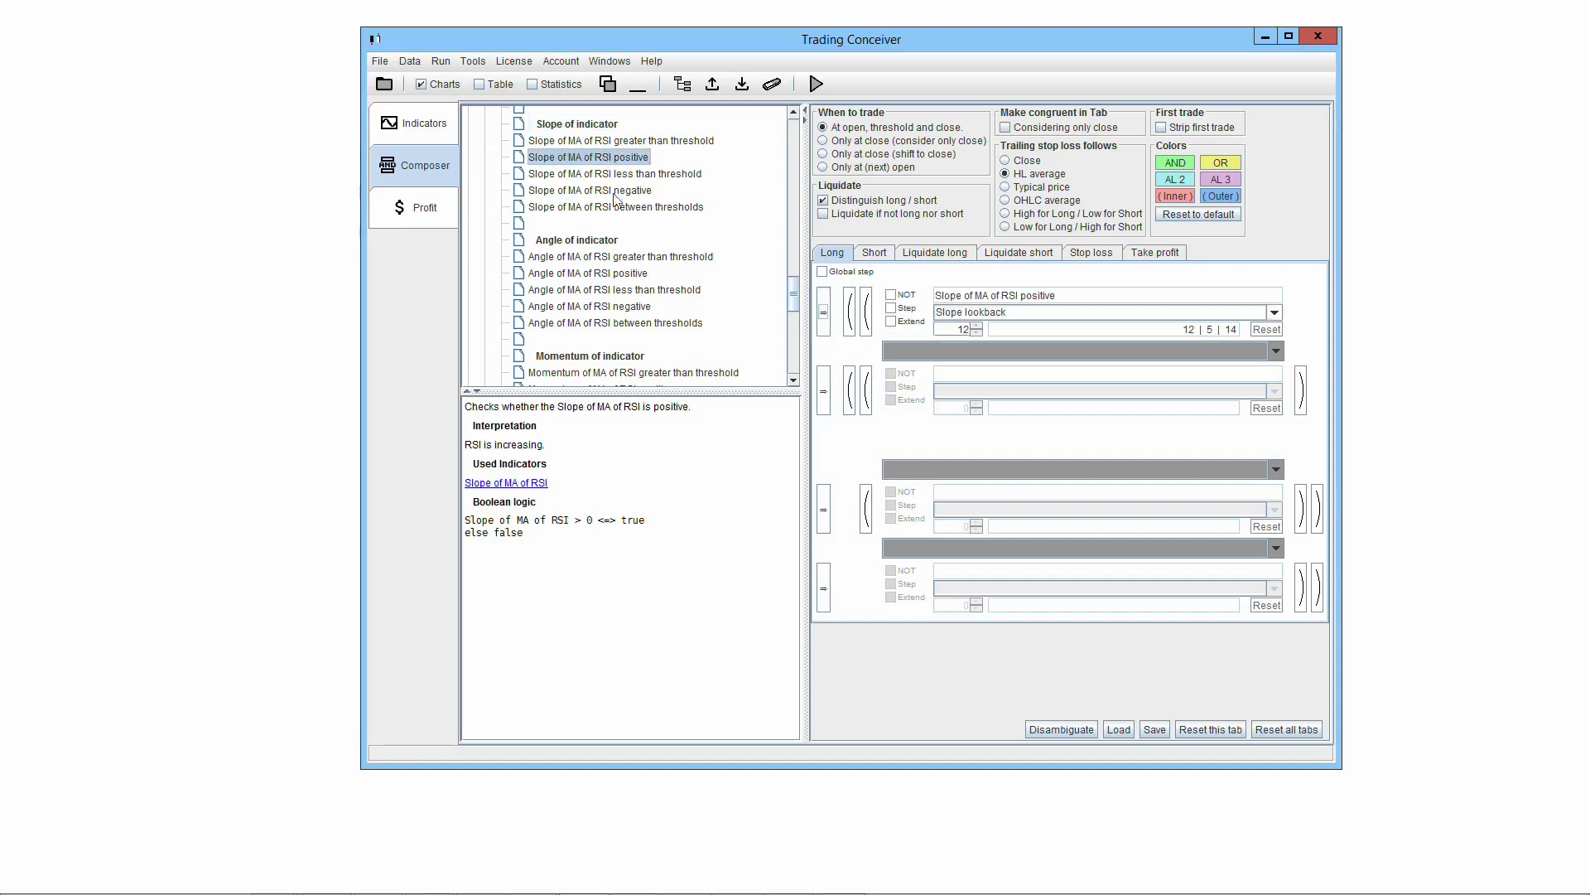
pyautogui.click(568, 193)
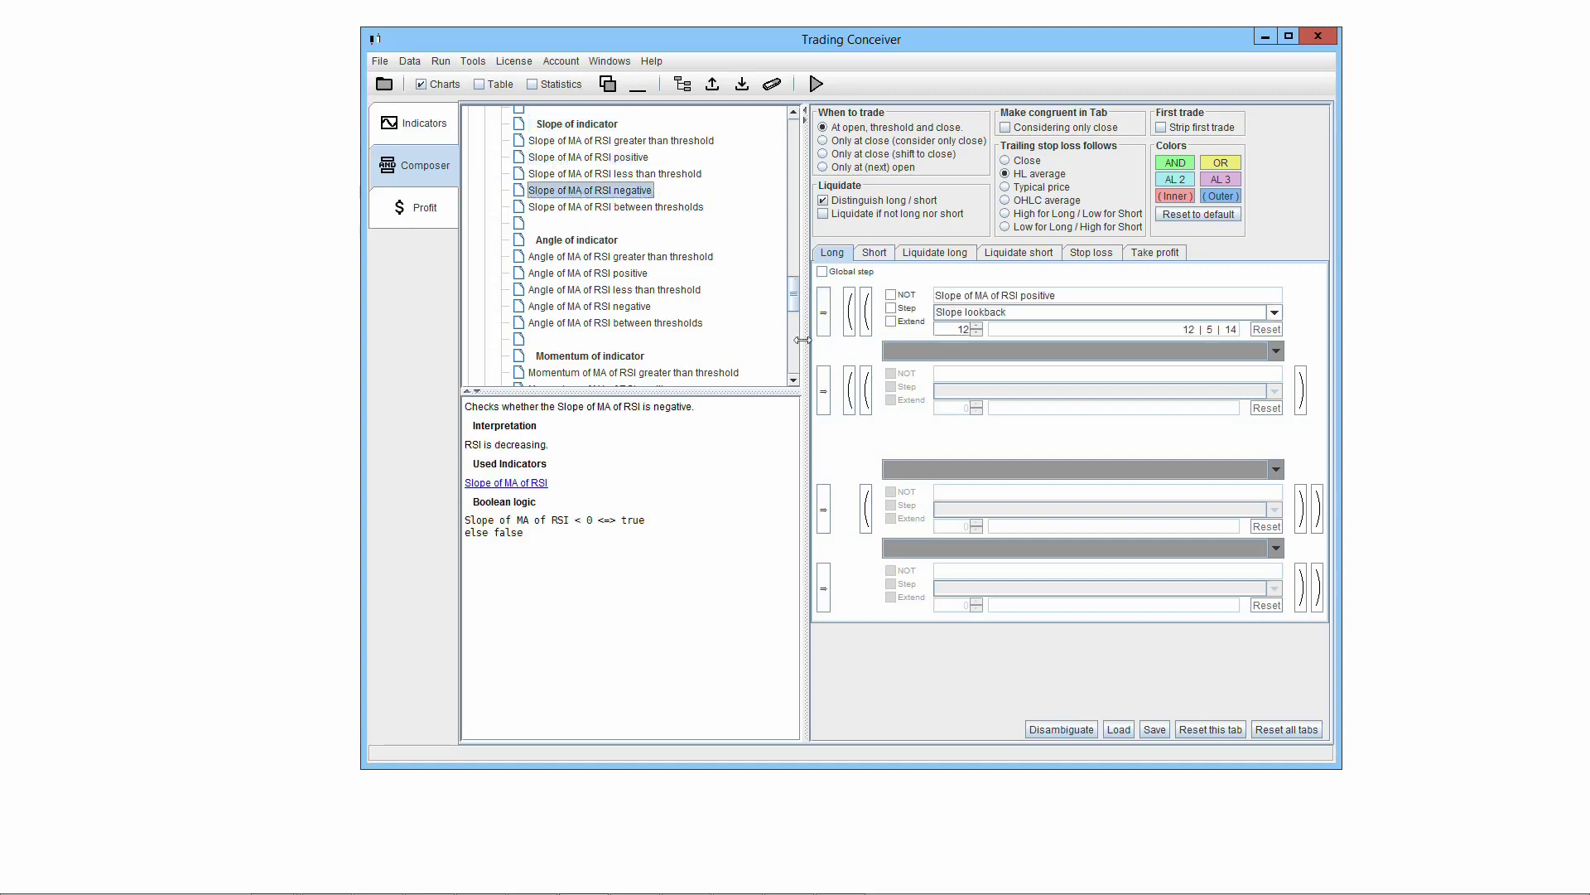
pyautogui.click(823, 391)
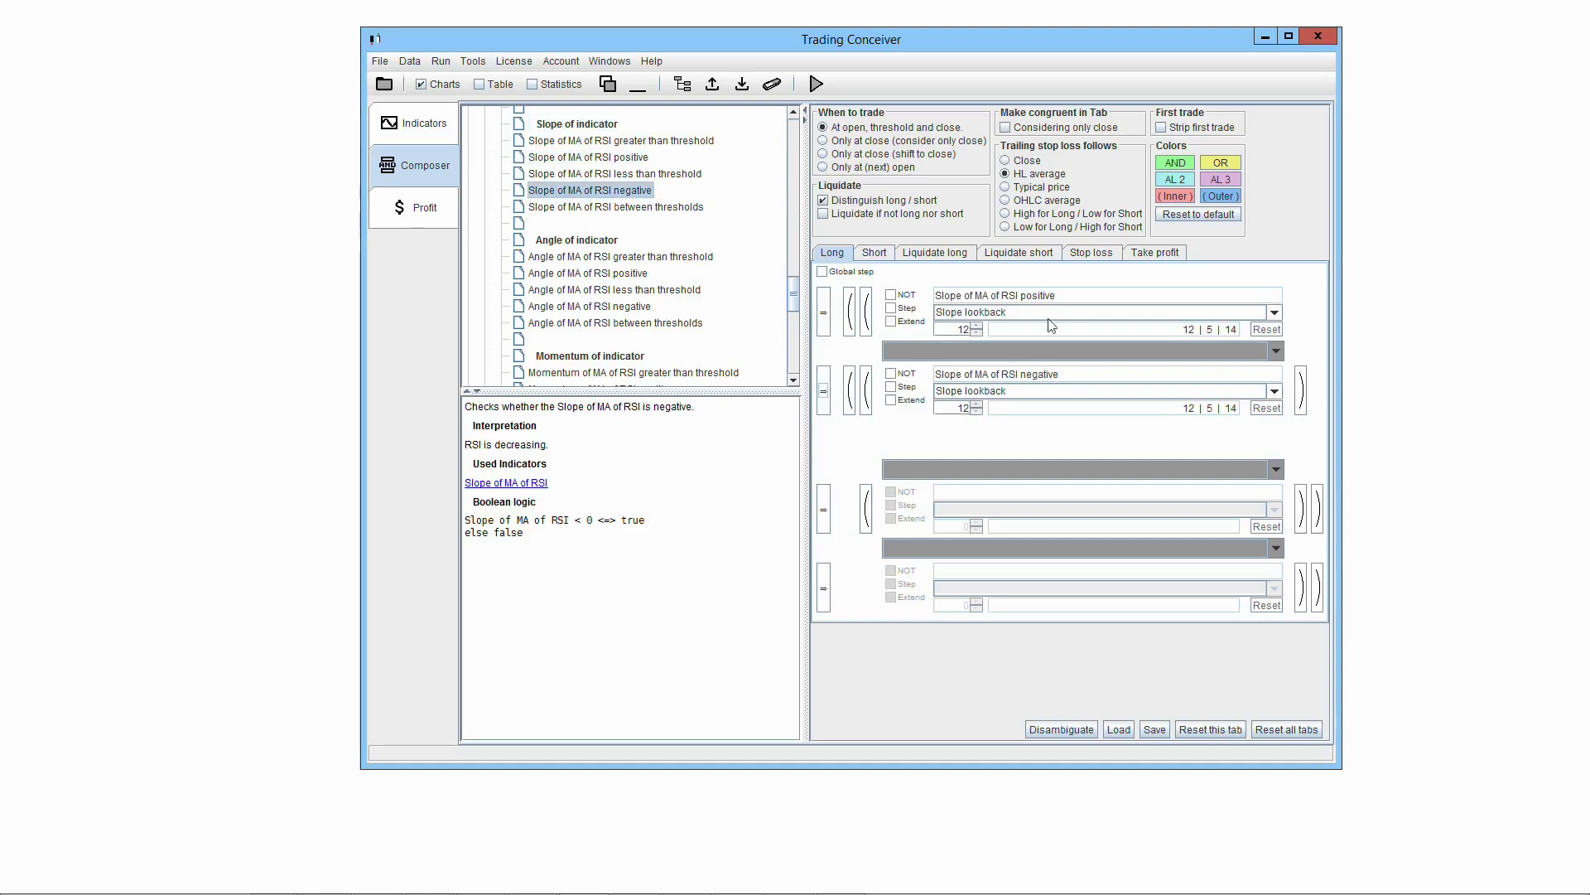
pyautogui.click(892, 295)
pyautogui.click(629, 157)
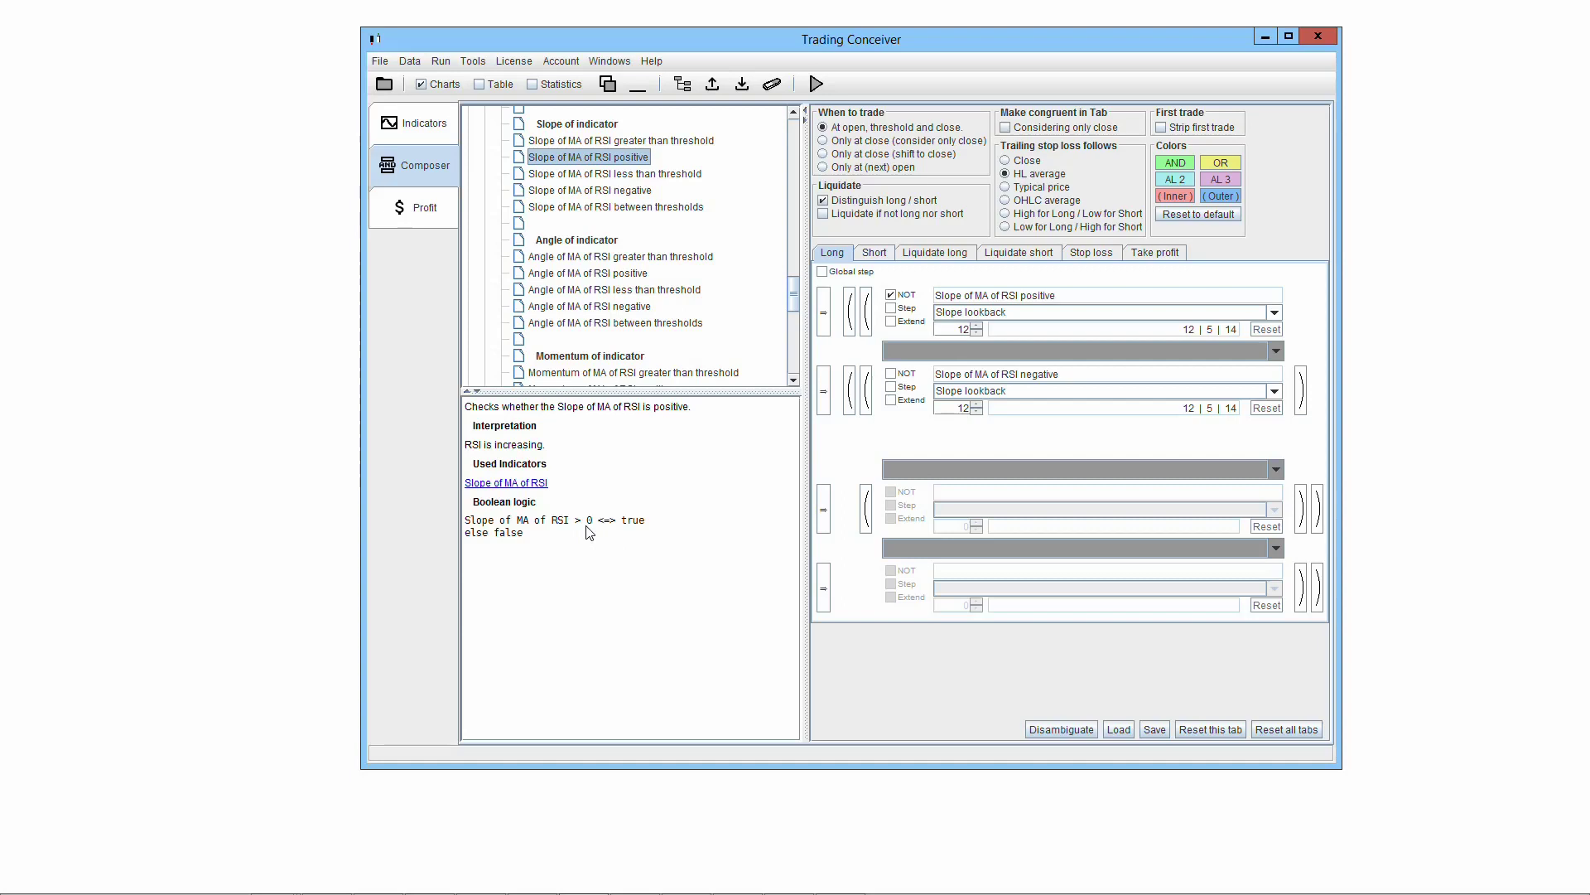
pyautogui.click(625, 195)
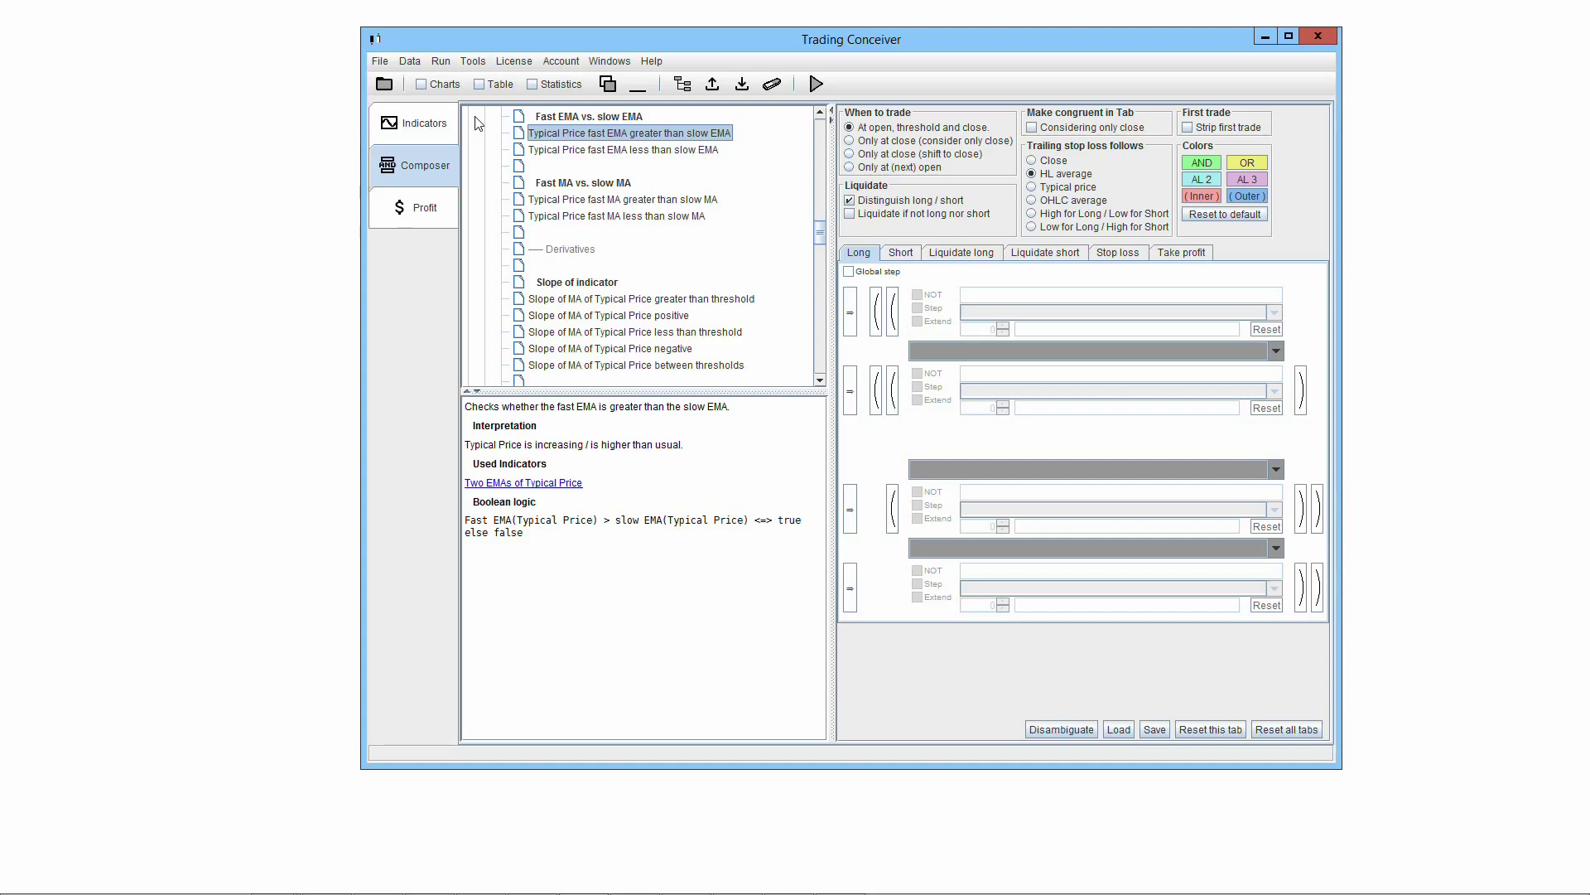
# Step: Look over the price chart window, then return to the main window
pyautogui.click(423, 83)
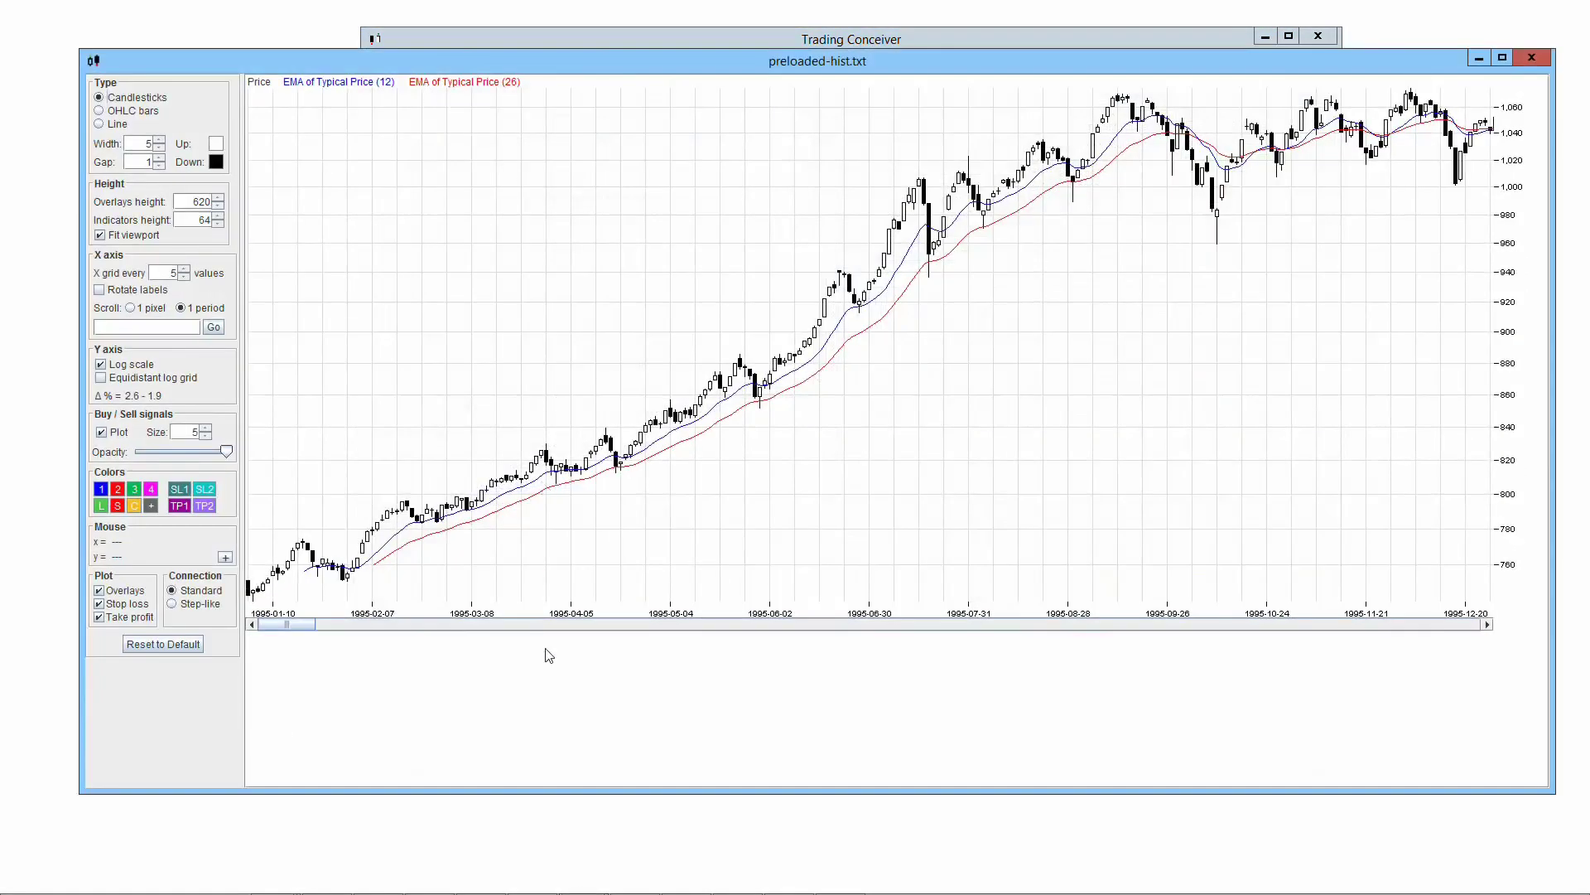
pyautogui.click(555, 625)
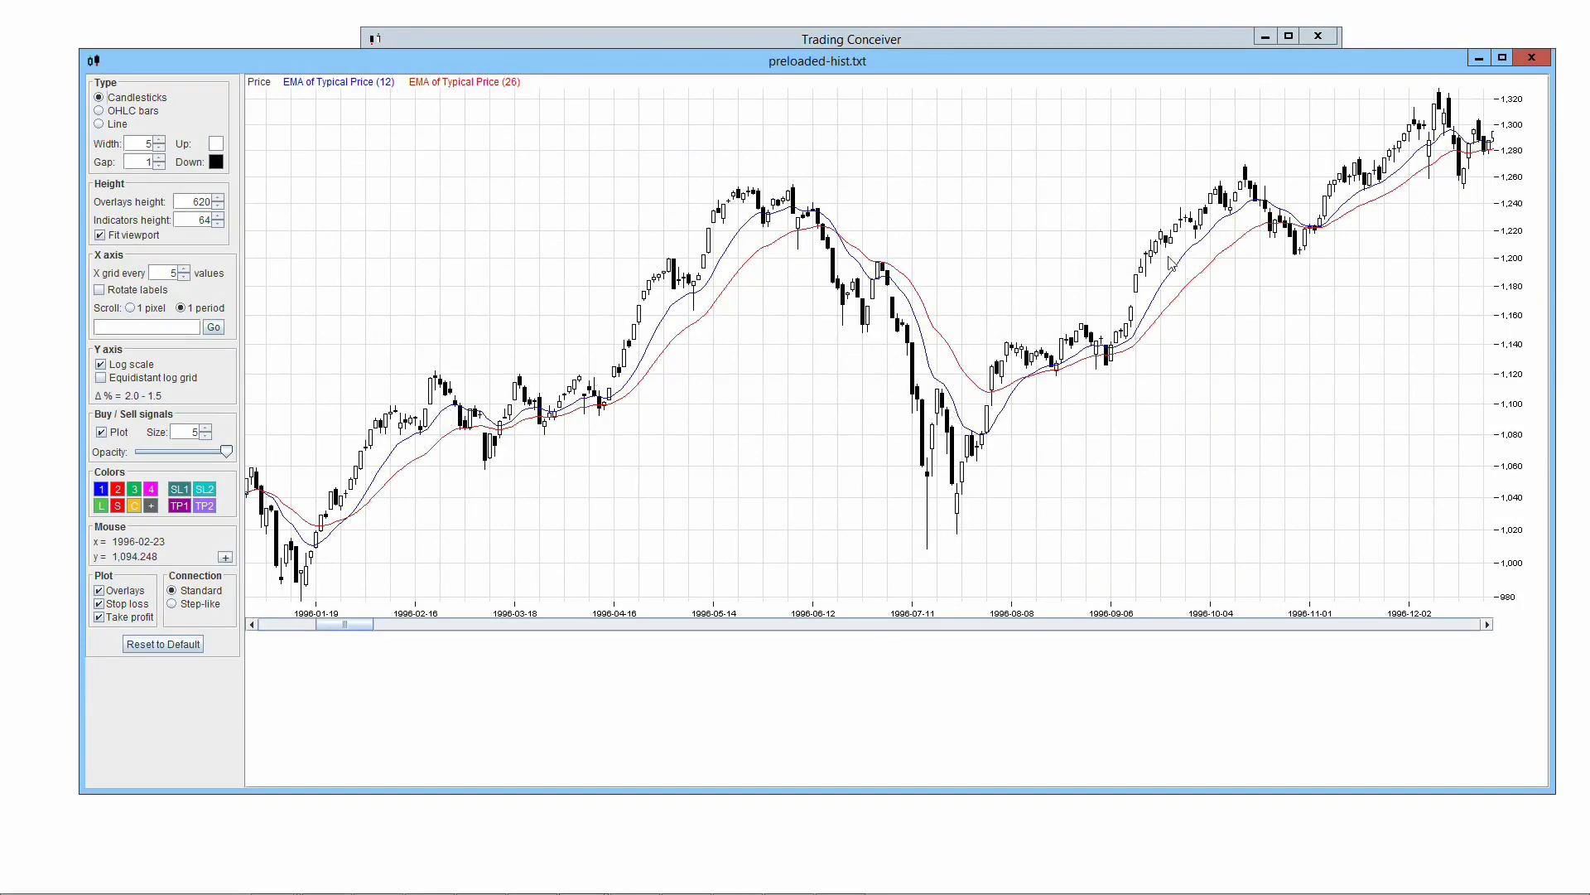
pyautogui.click(761, 44)
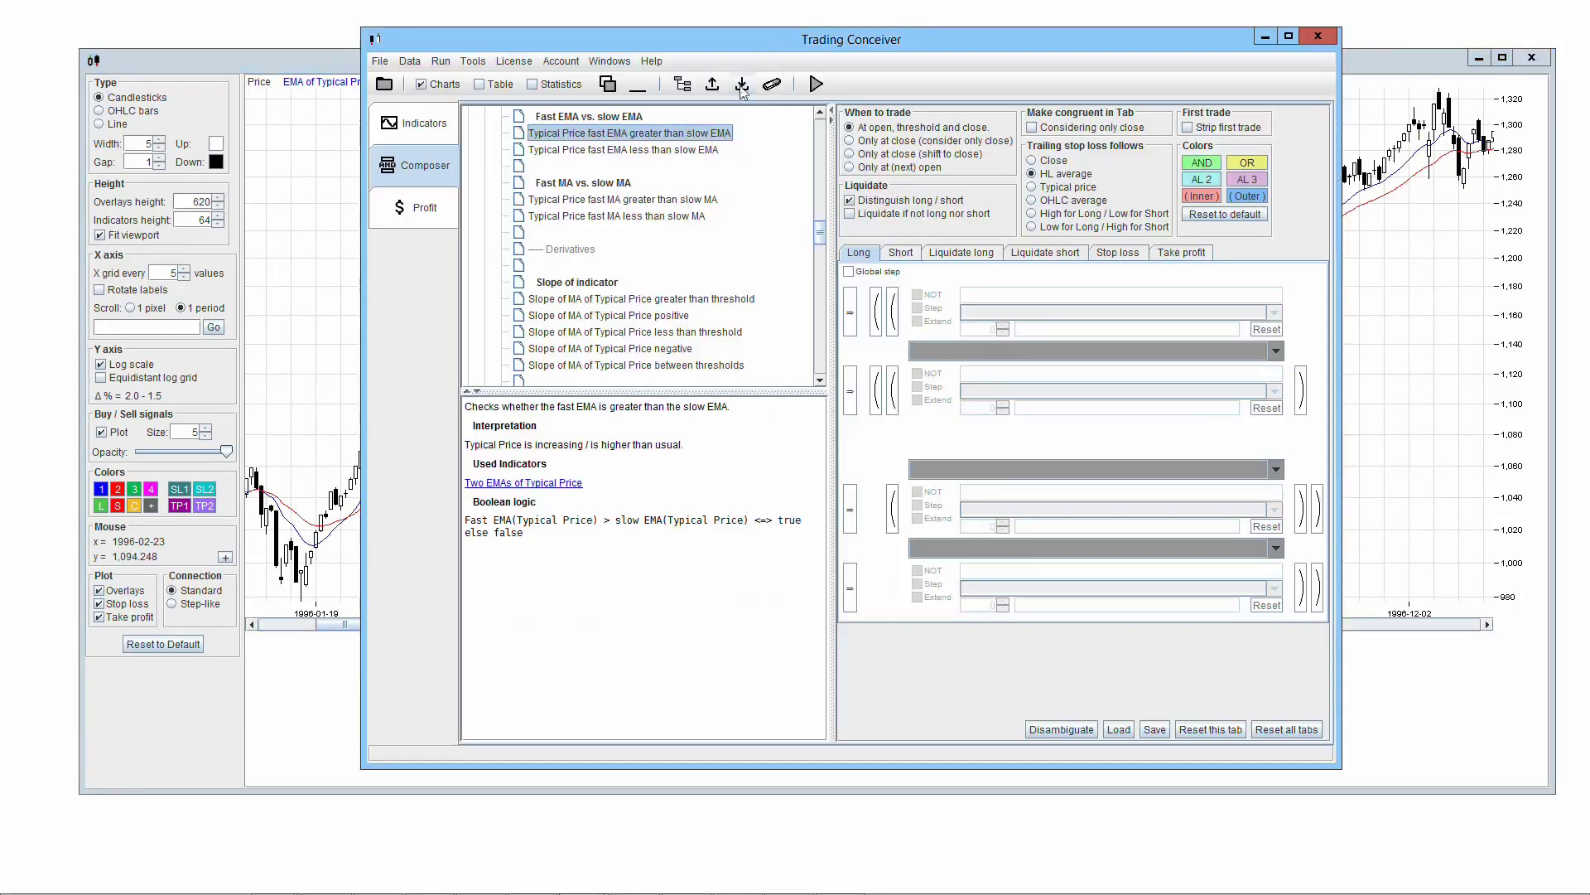
# Step: Put Typical Price fast EMA above slow EMA in Long condition 1 and plot Long 1
pyautogui.click(851, 313)
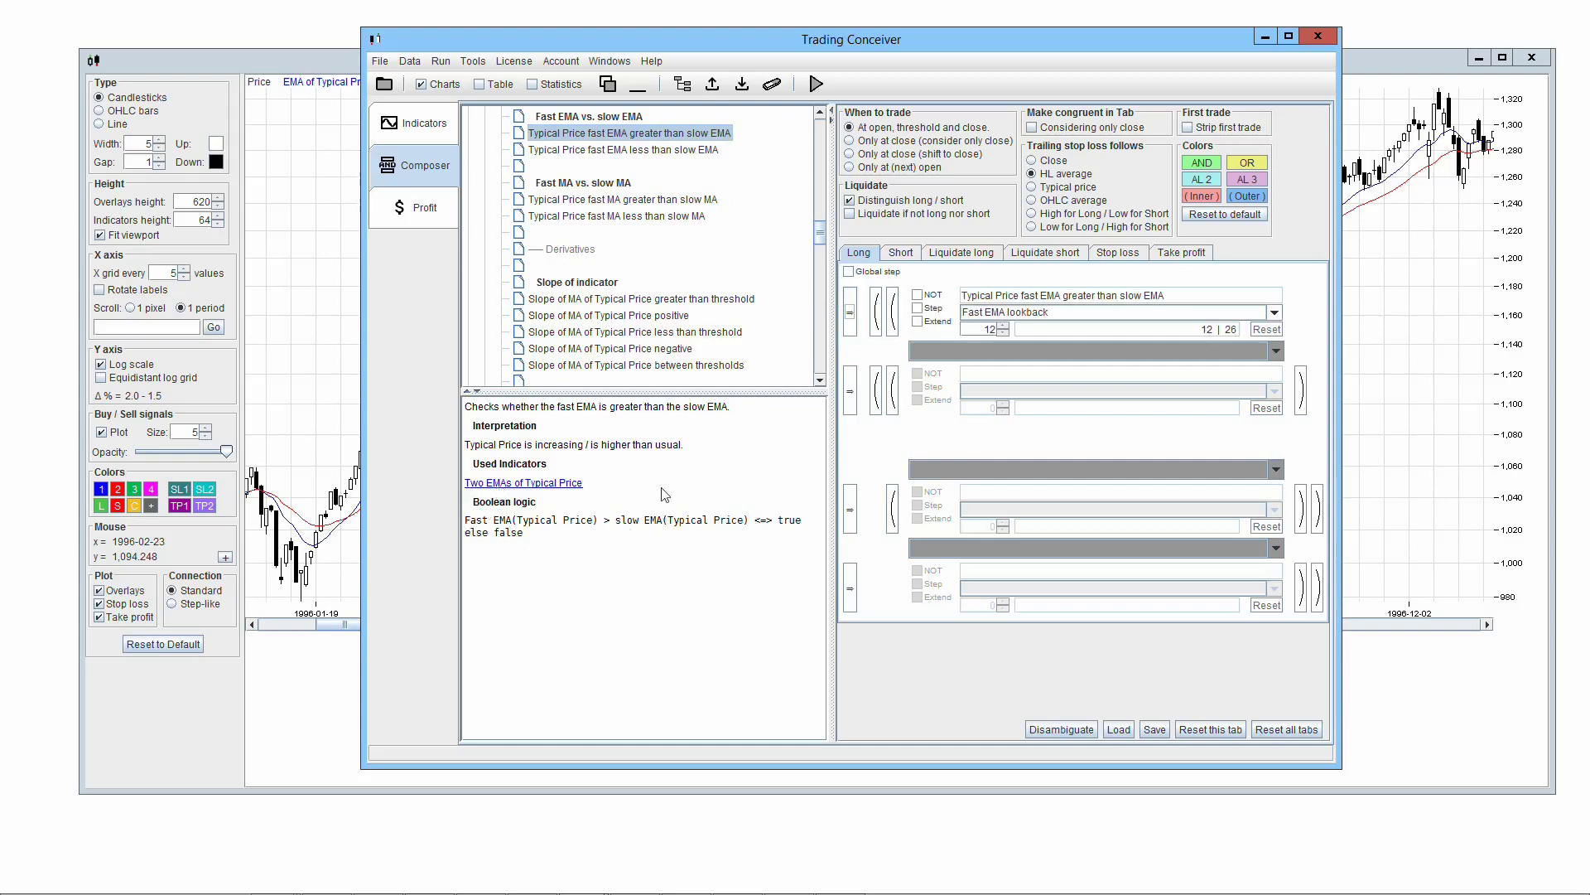
pyautogui.click(454, 122)
pyautogui.click(545, 220)
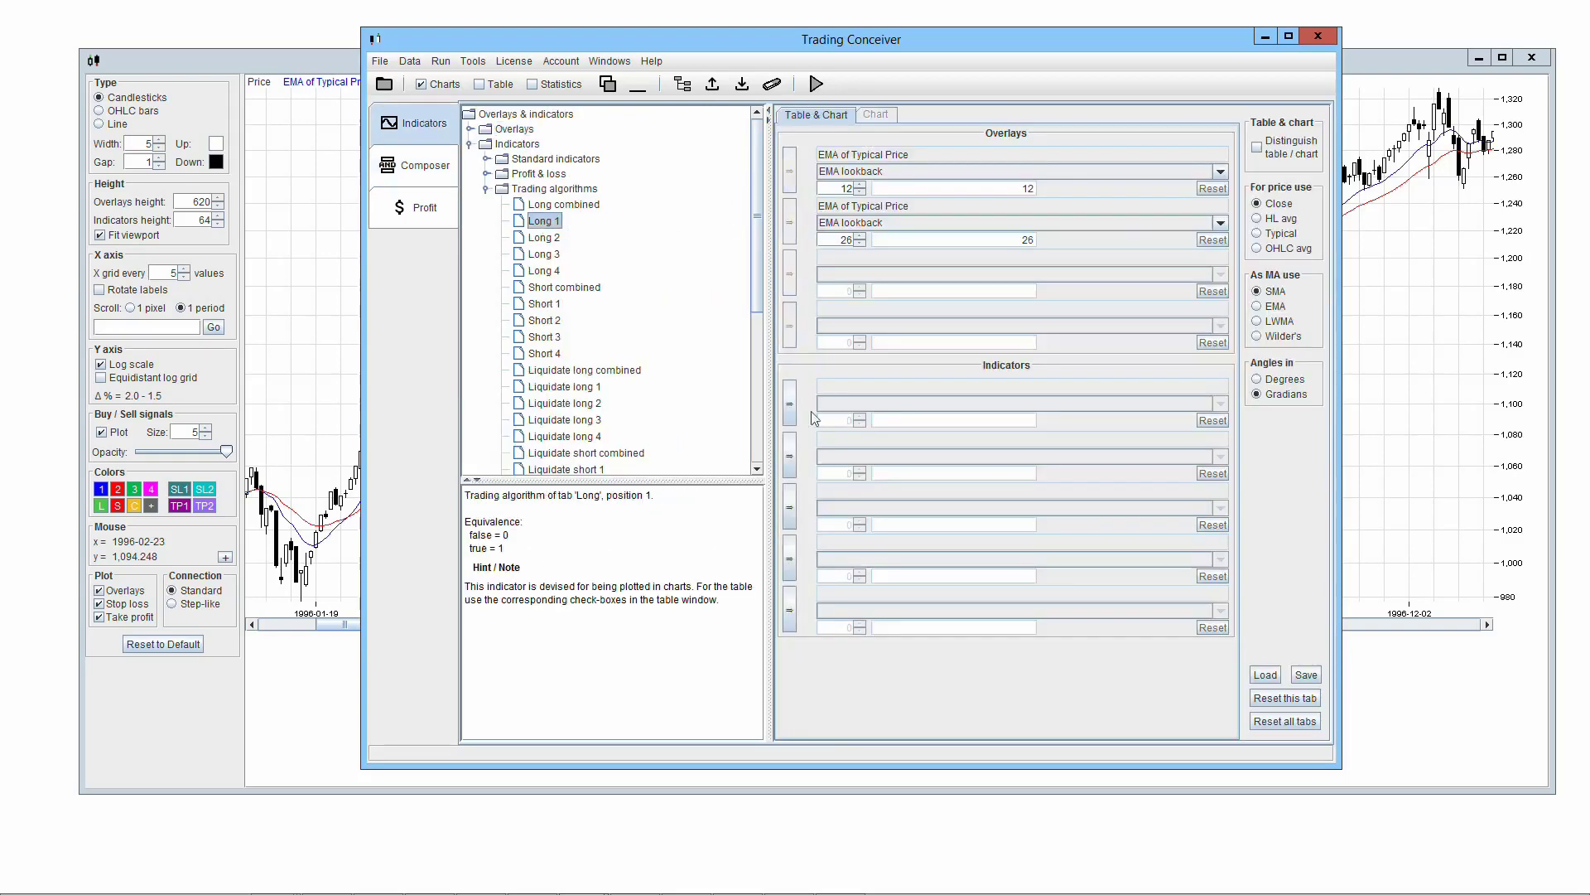
pyautogui.click(789, 403)
pyautogui.click(816, 83)
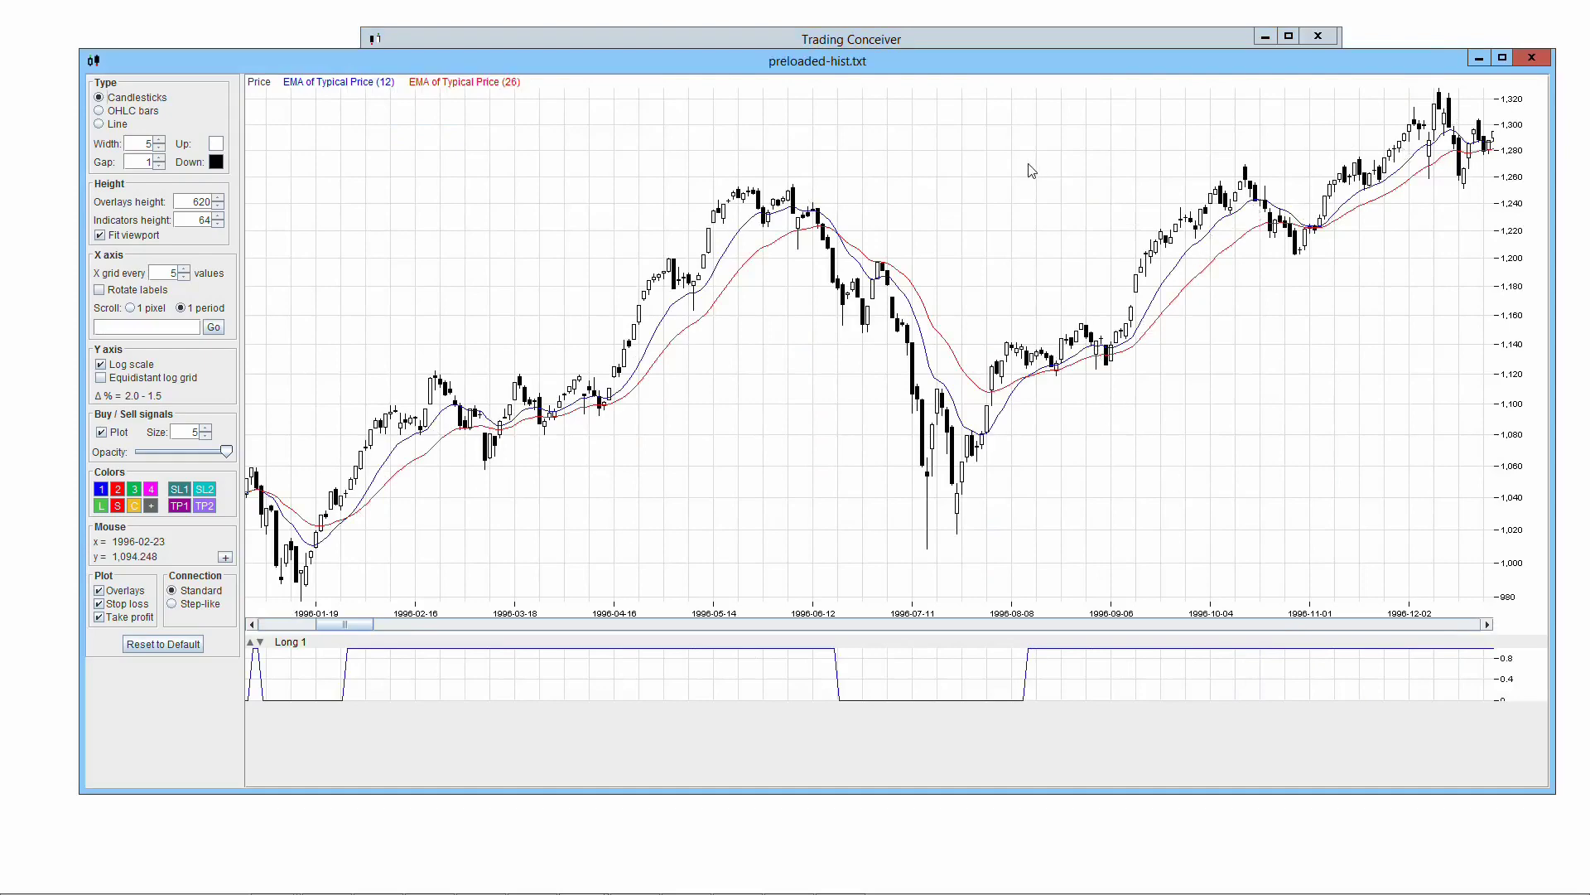
pyautogui.click(778, 40)
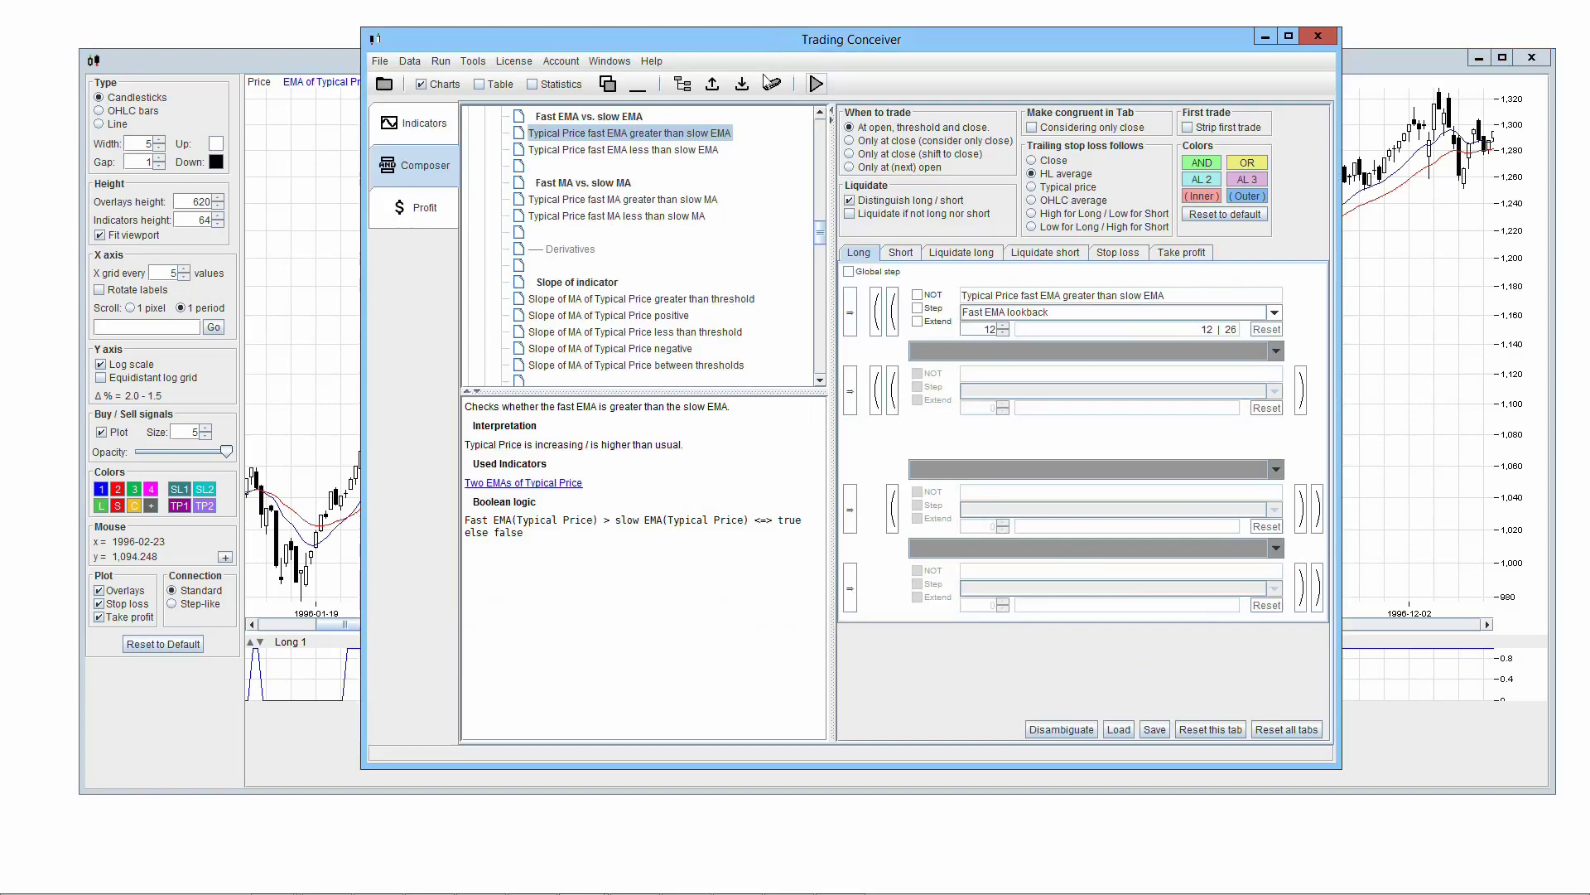
# Step: Add the same EMA rule as Long condition 2 joined by AND, and plot Long 2
pyautogui.click(849, 391)
pyautogui.click(919, 355)
pyautogui.click(924, 386)
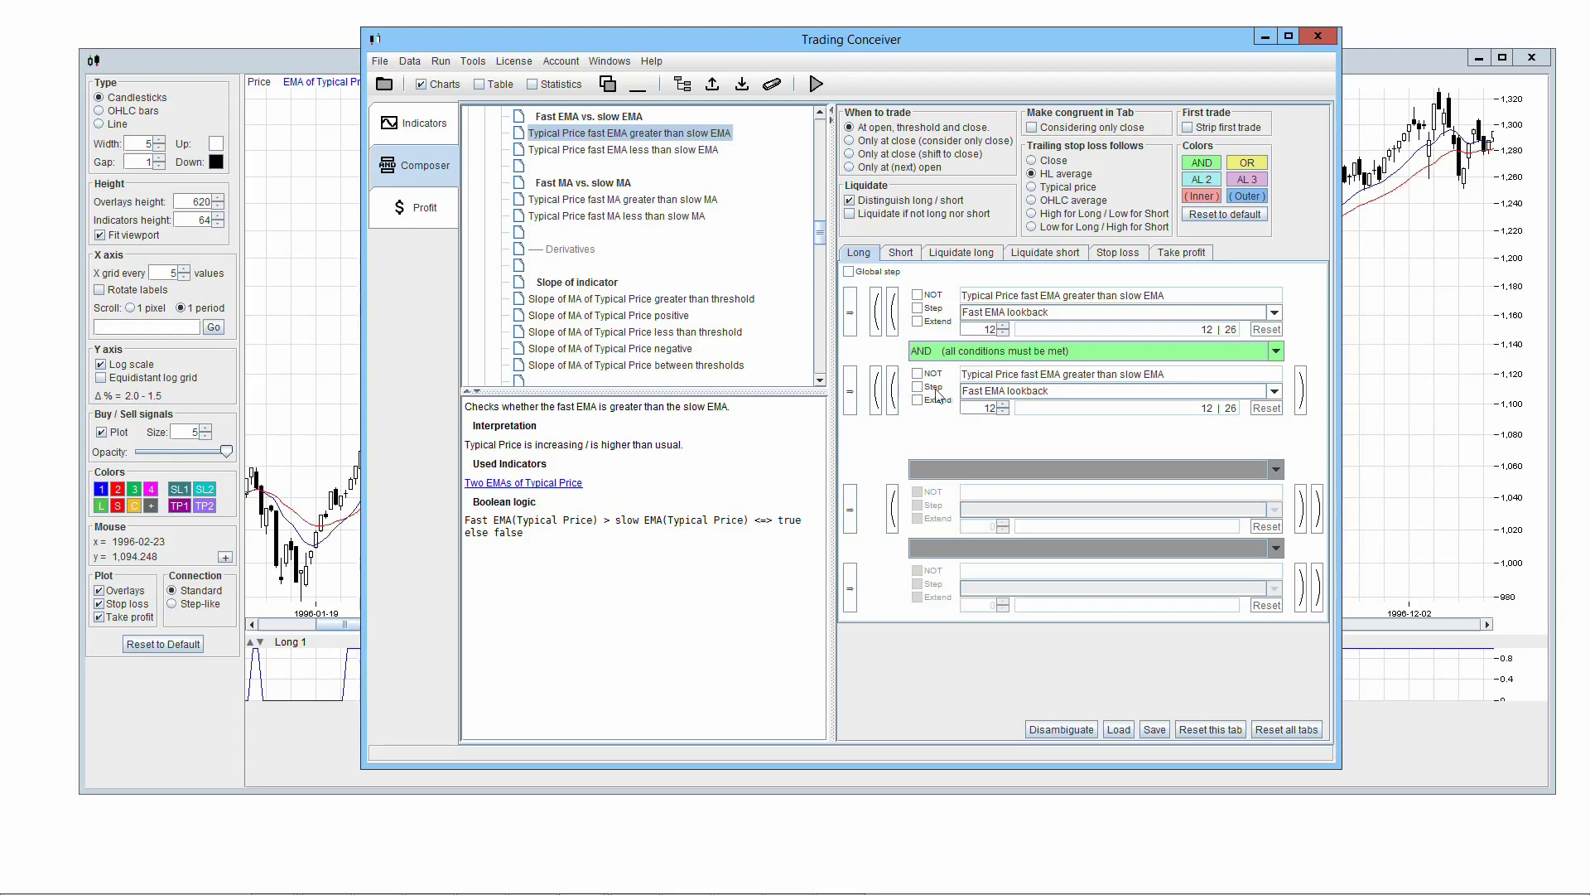
pyautogui.click(892, 390)
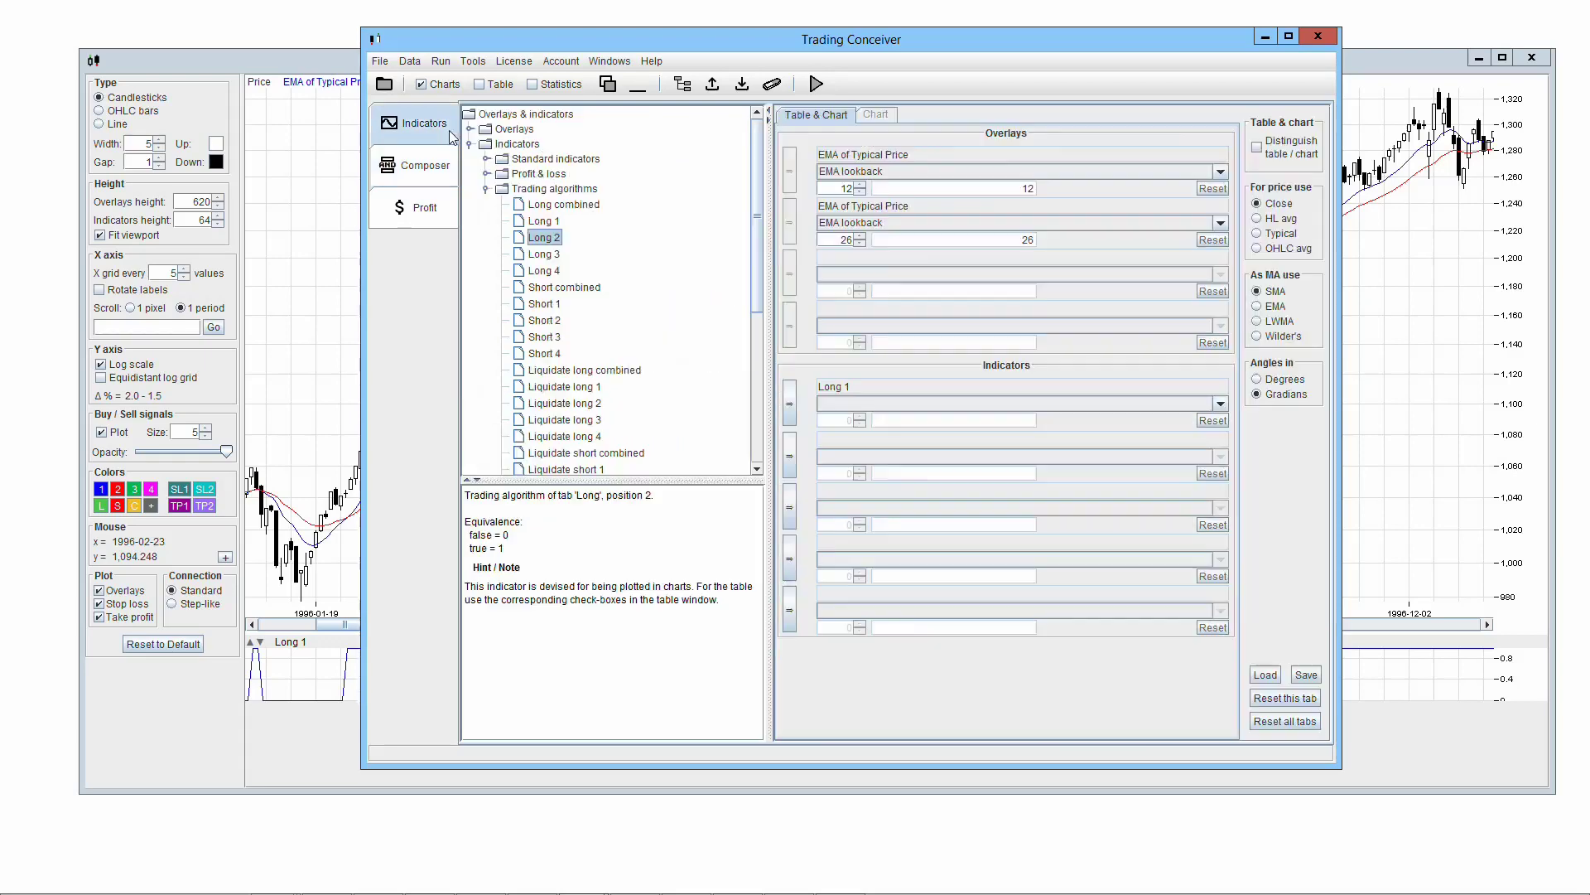
pyautogui.click(414, 165)
pyautogui.click(816, 84)
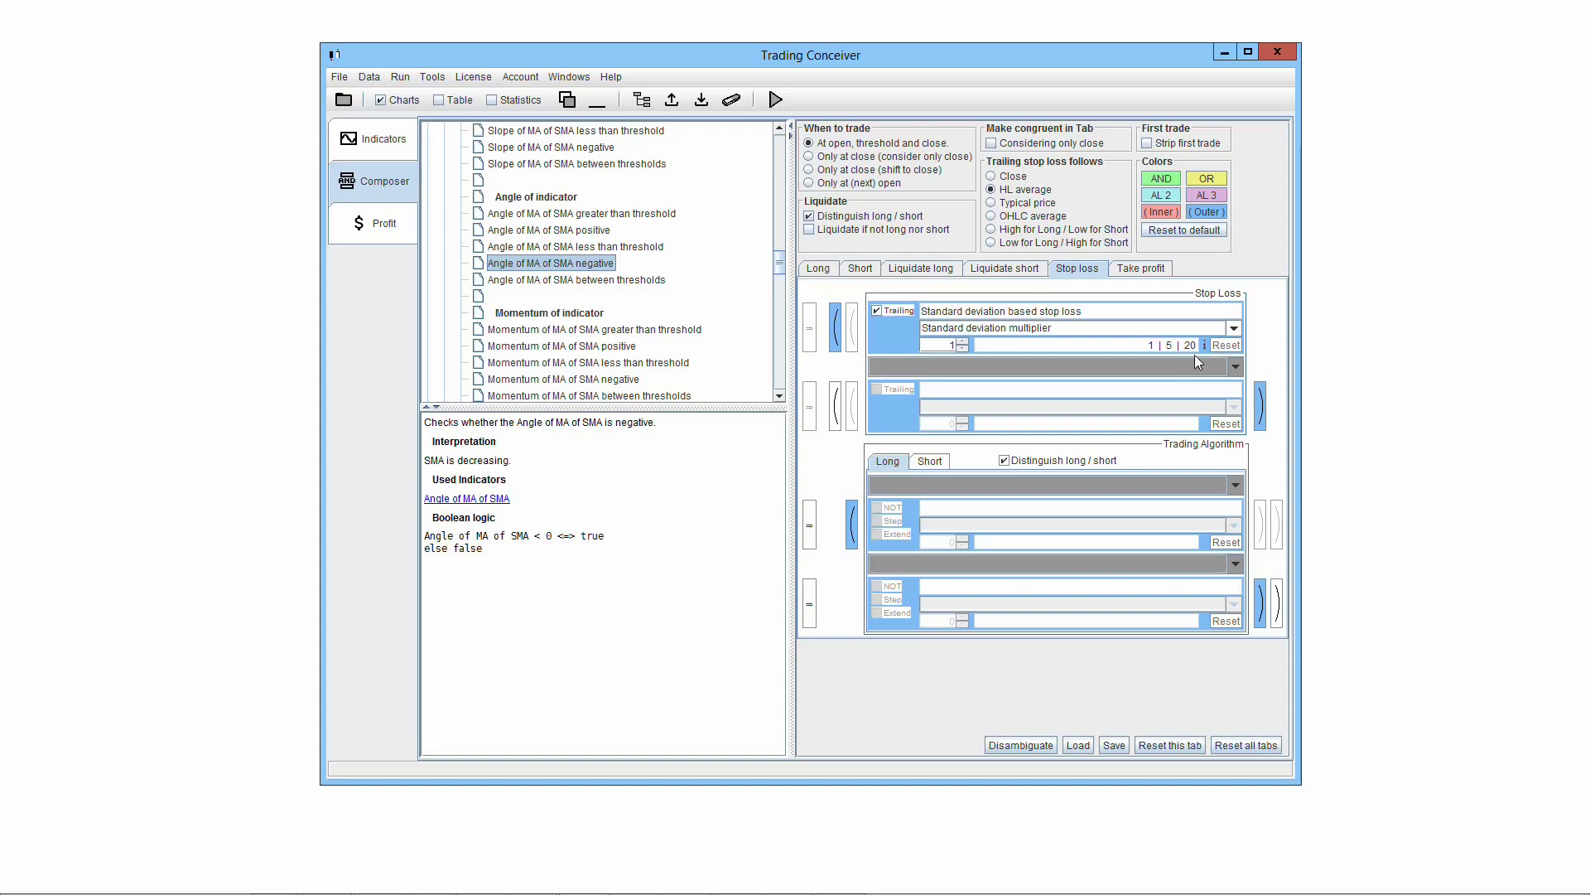
# Step: Open the stop-loss Trading Algorithm connector dropdown to choose AND
pyautogui.click(1170, 484)
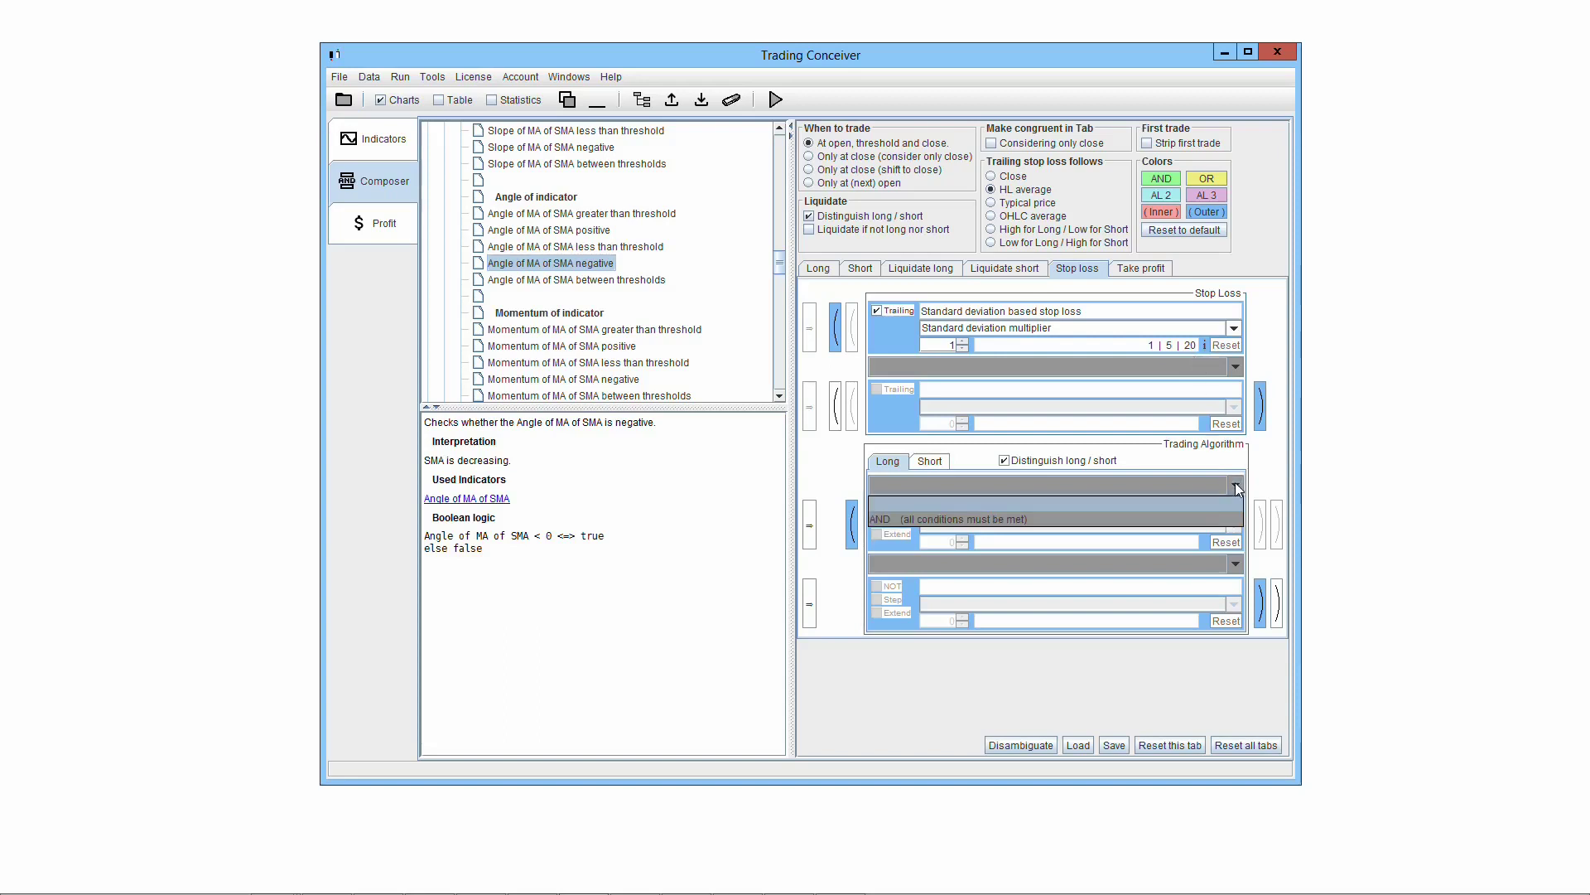
# Step: Join stop-loss conditions with AND, add 'Angle of MA of SMA negative' first, and toggle Extend
pyautogui.click(1154, 519)
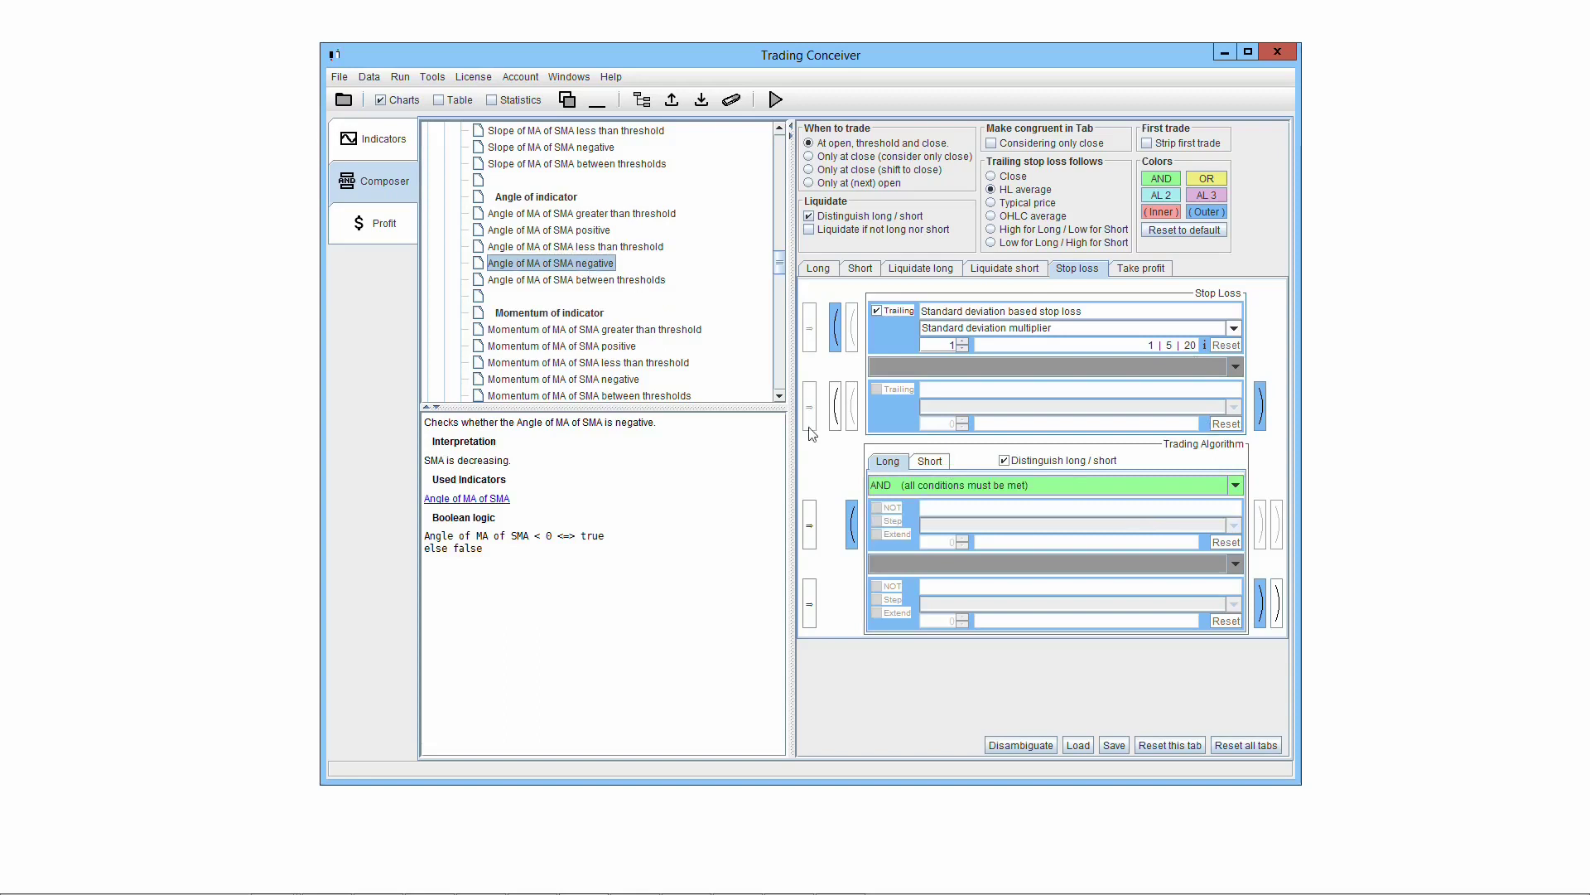
pyautogui.click(809, 524)
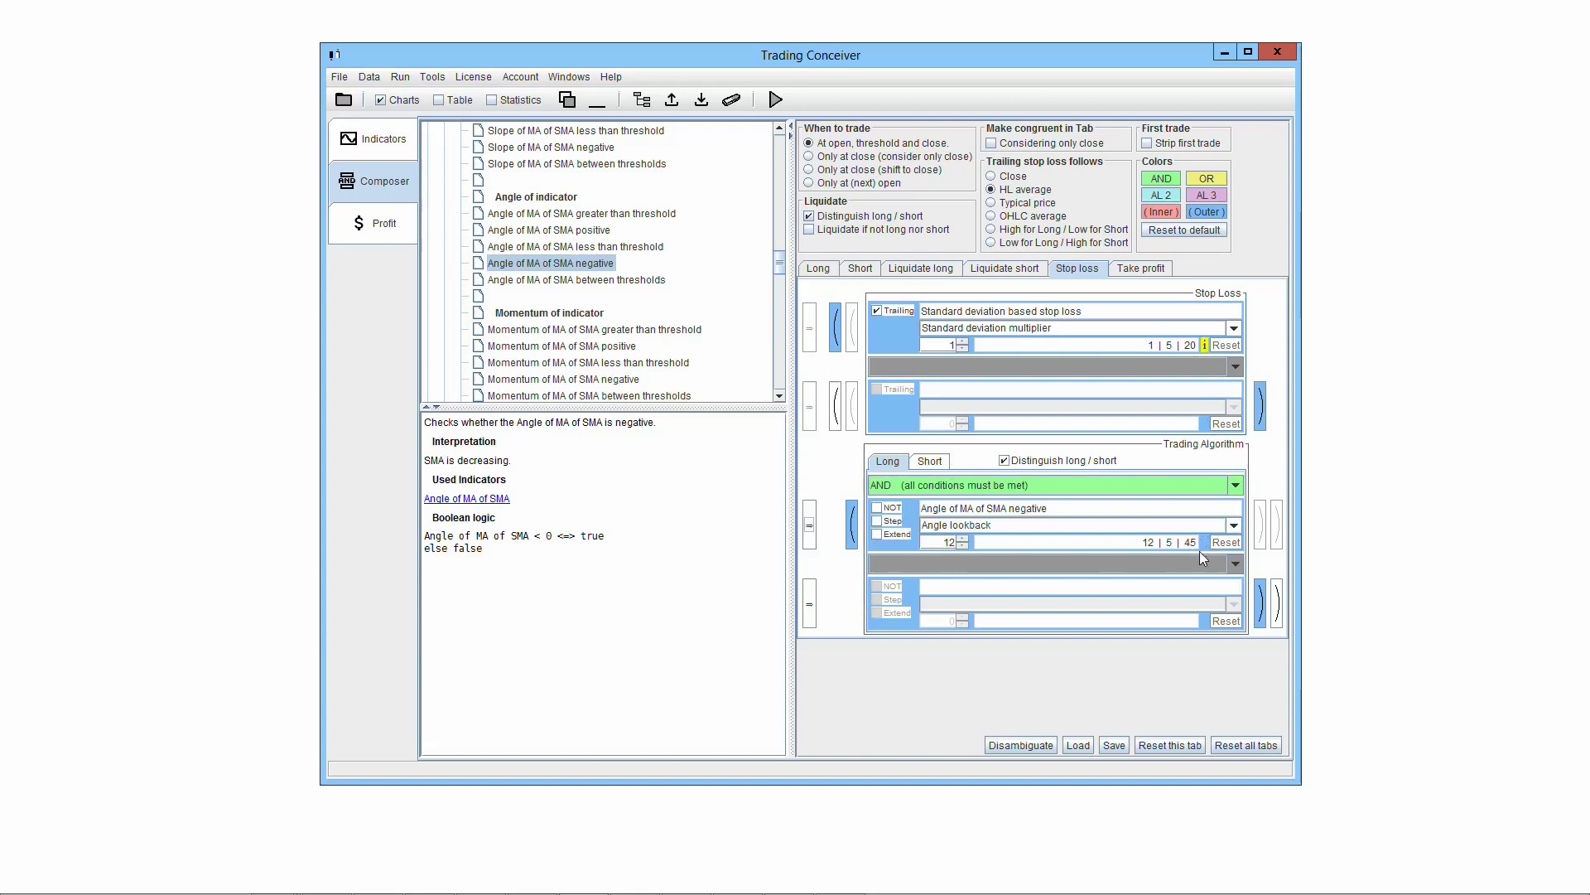
pyautogui.click(881, 535)
pyautogui.click(876, 535)
# Step: Drag 'MA of SMA downside breakout' into the second stop-loss condition slot
pyautogui.click(780, 358)
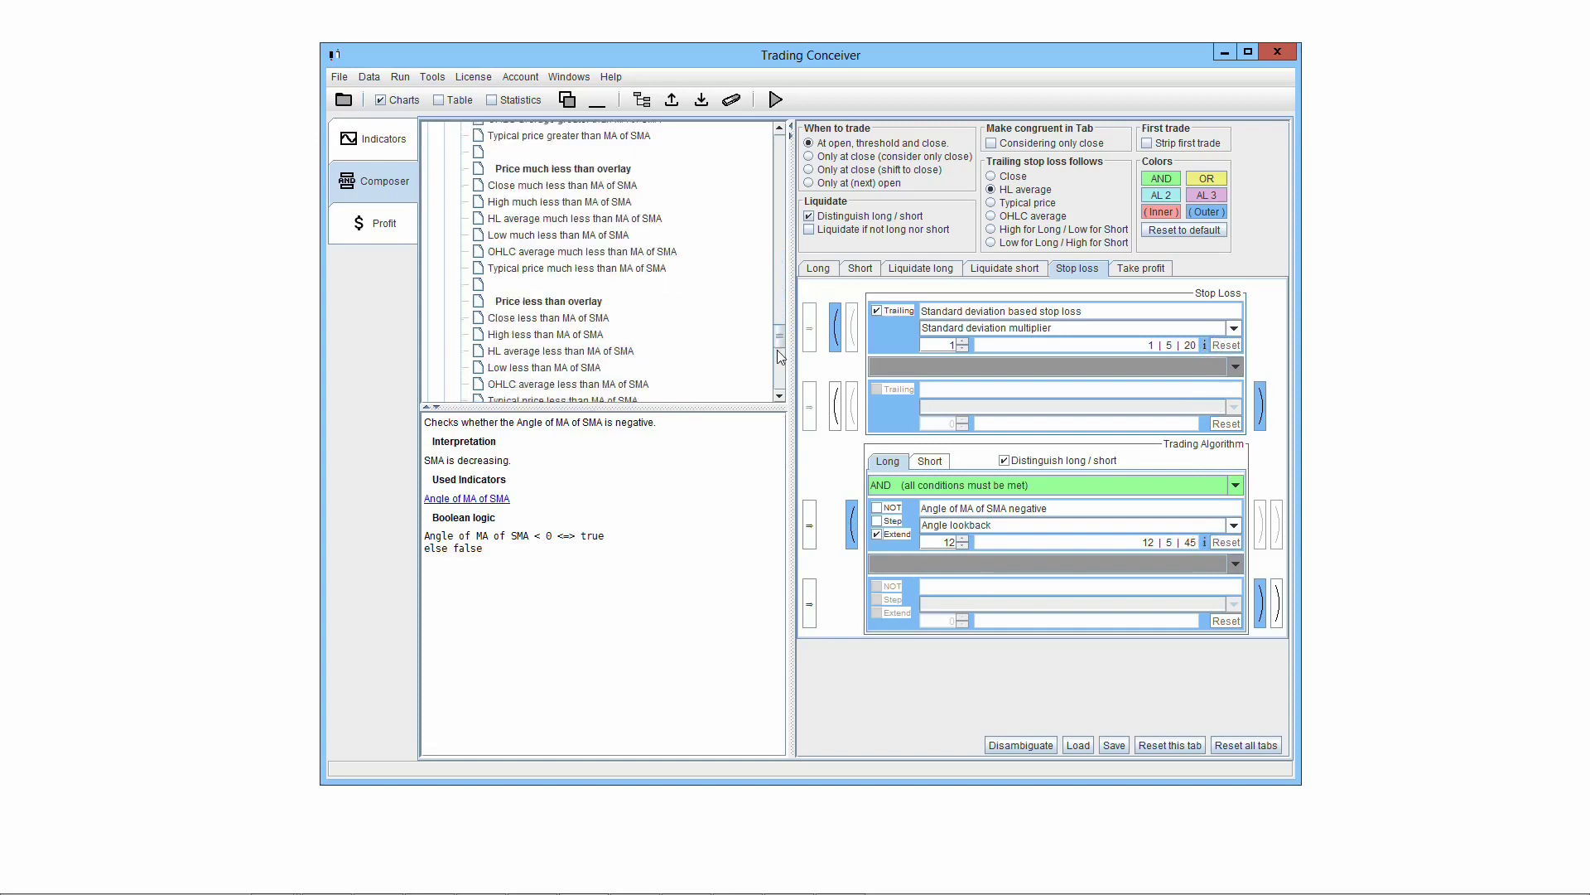
pyautogui.click(780, 358)
pyautogui.click(609, 362)
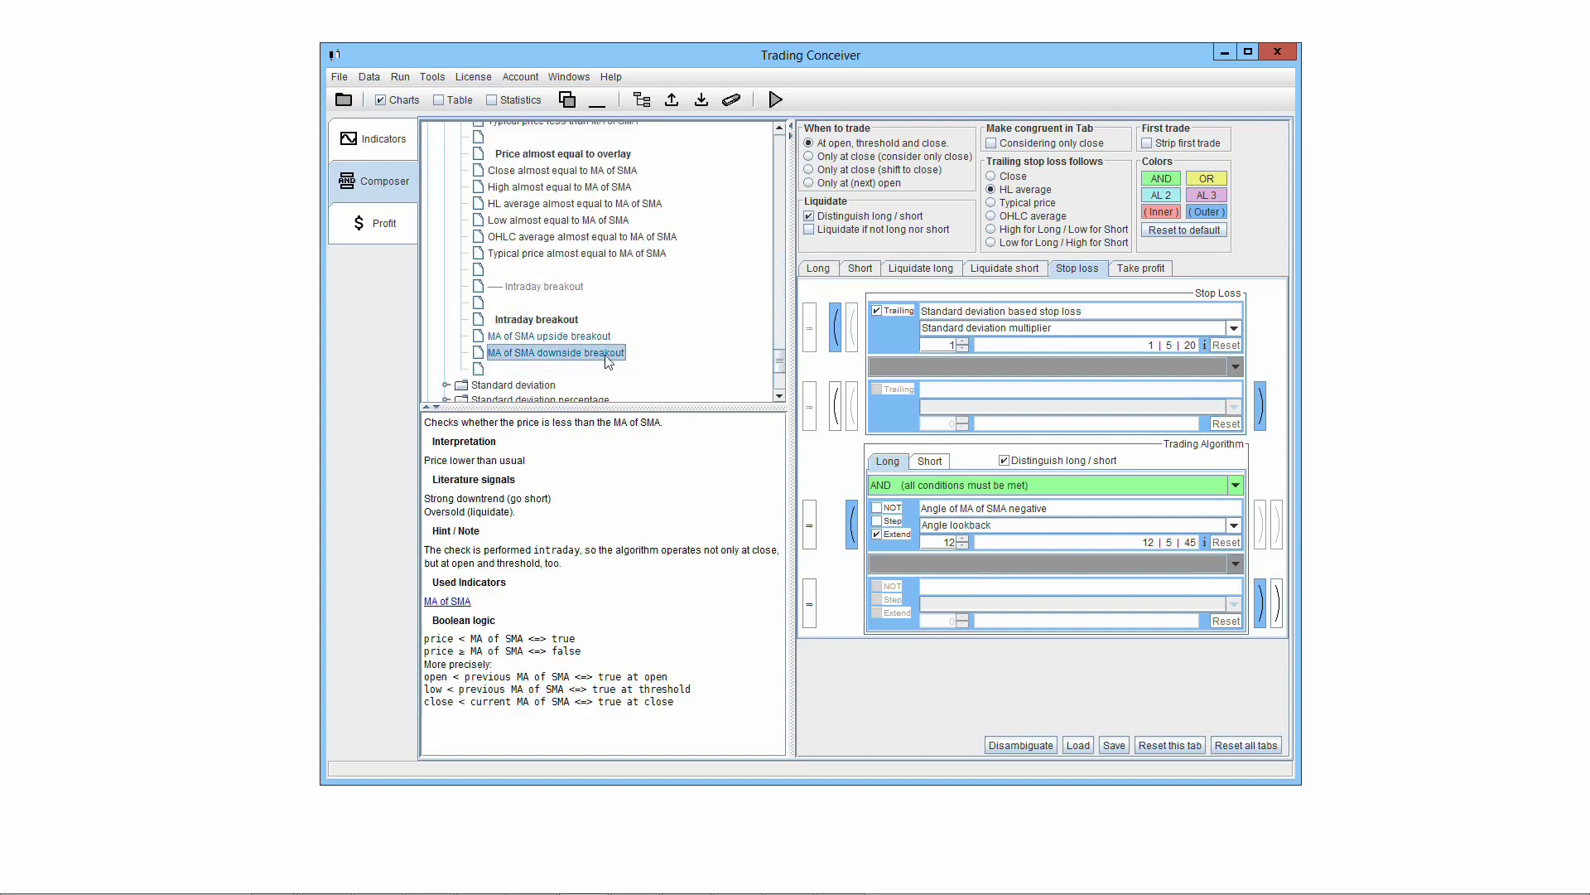
pyautogui.moveTo(609, 362); pyautogui.dragTo(810, 605)
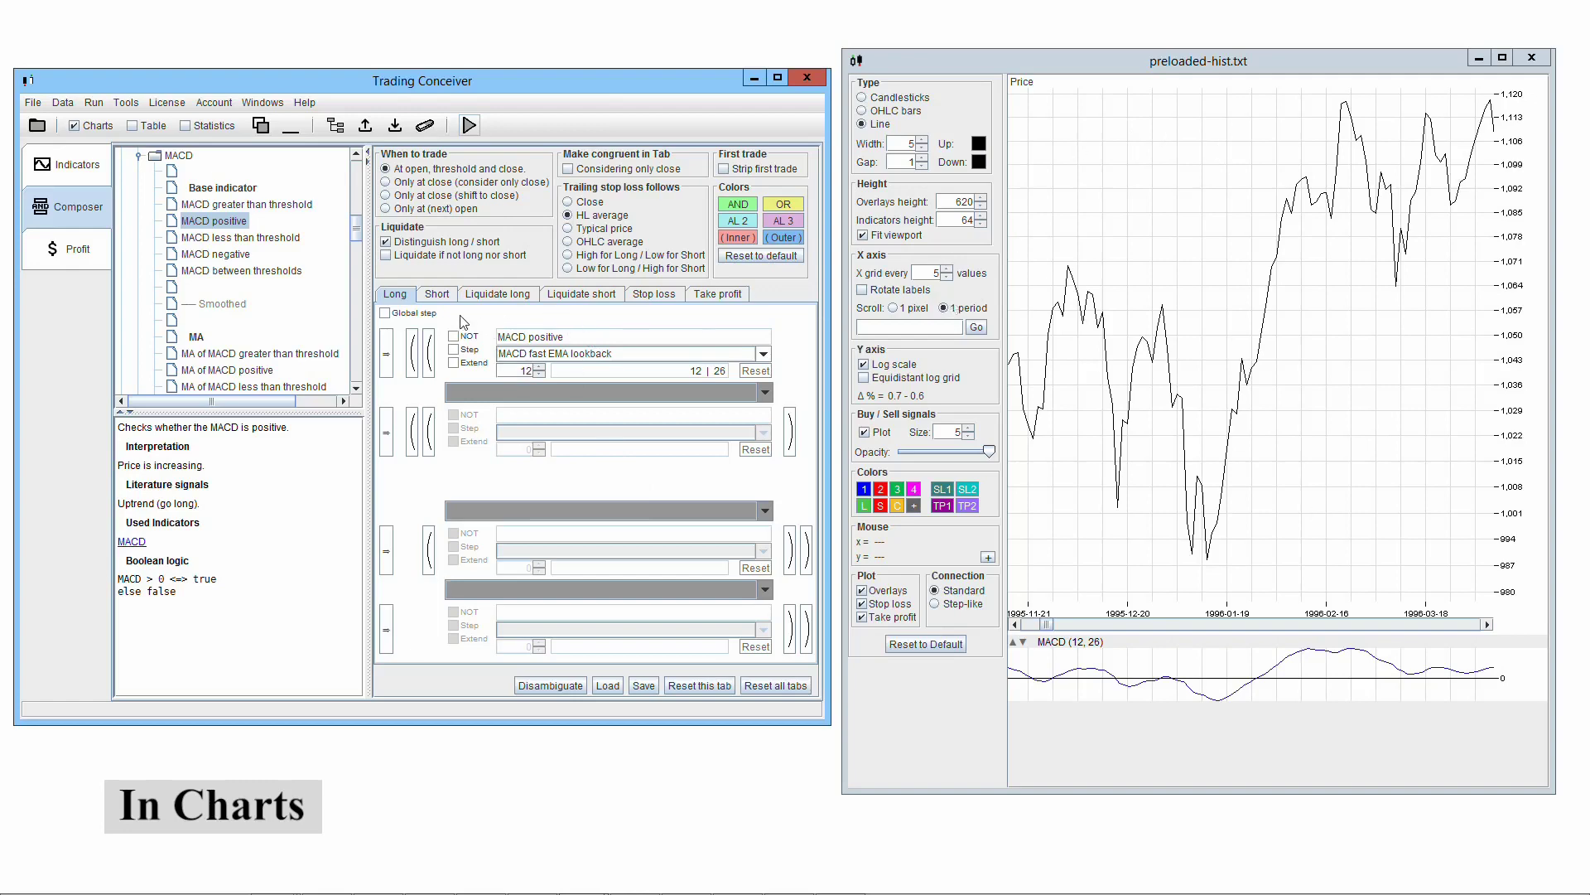
# Step: Check the indicator settings, select the 'MACD positive' condition text, and advance the chart to later bars
pyautogui.click(85, 166)
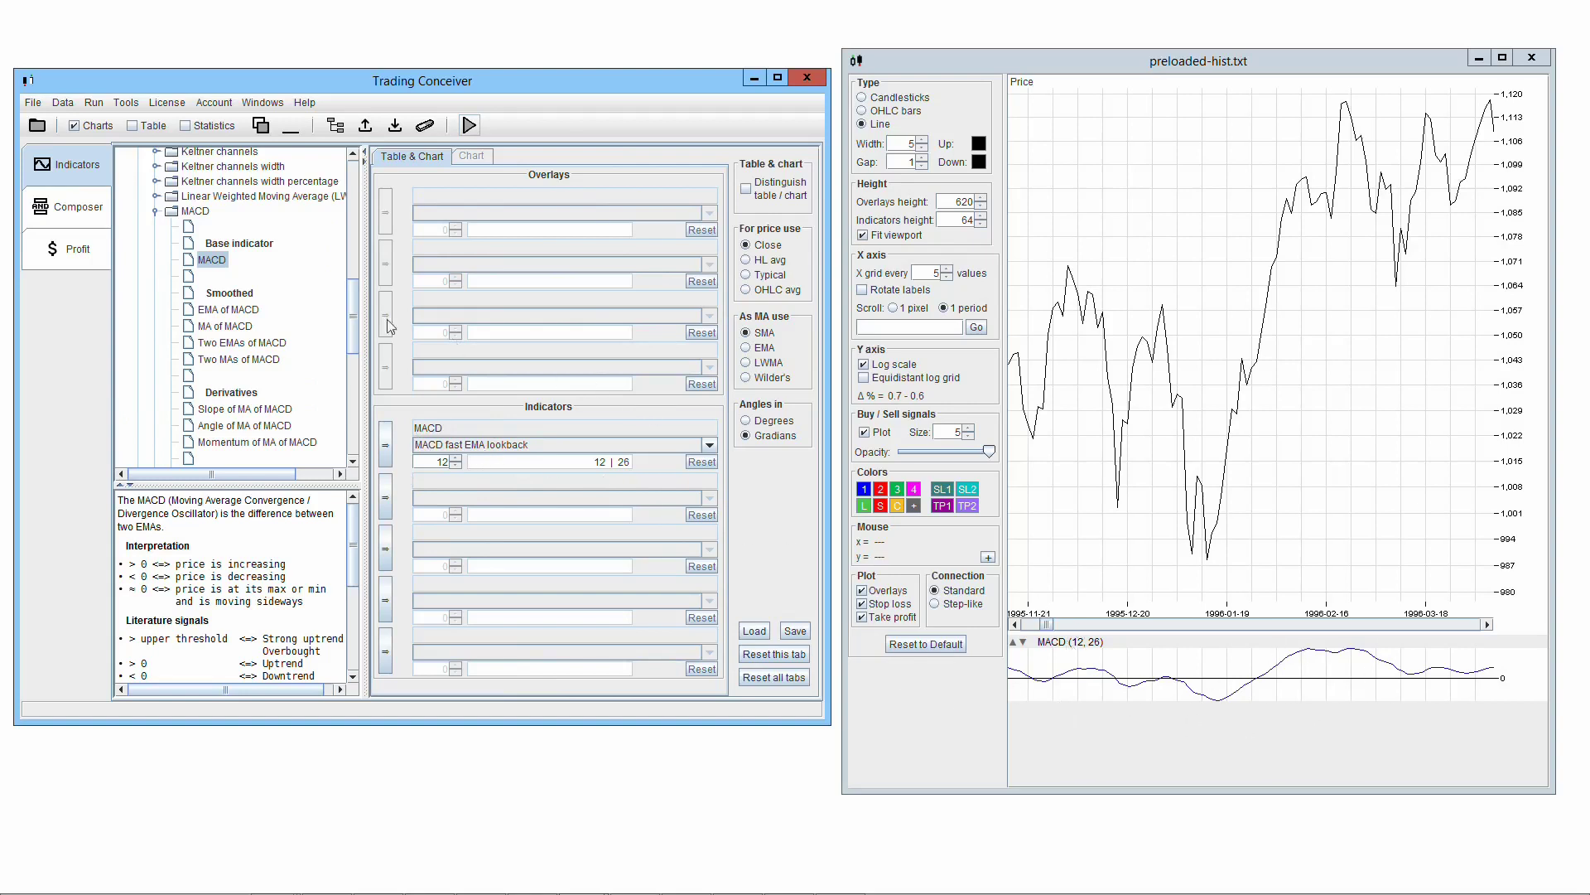
pyautogui.click(71, 208)
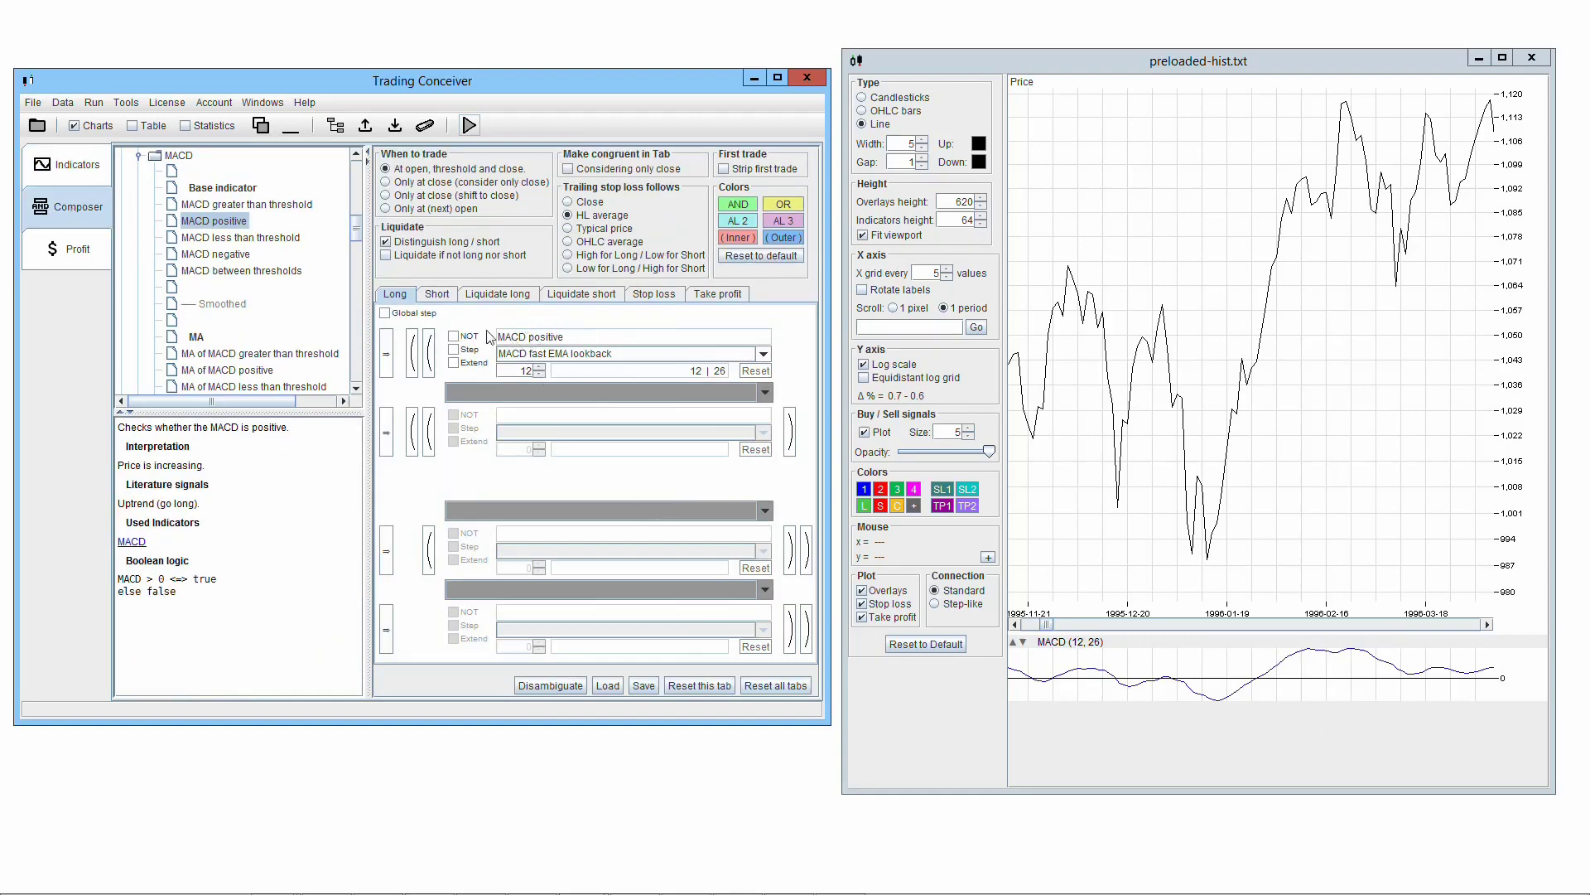
pyautogui.moveTo(498, 337); pyautogui.dragTo(567, 339)
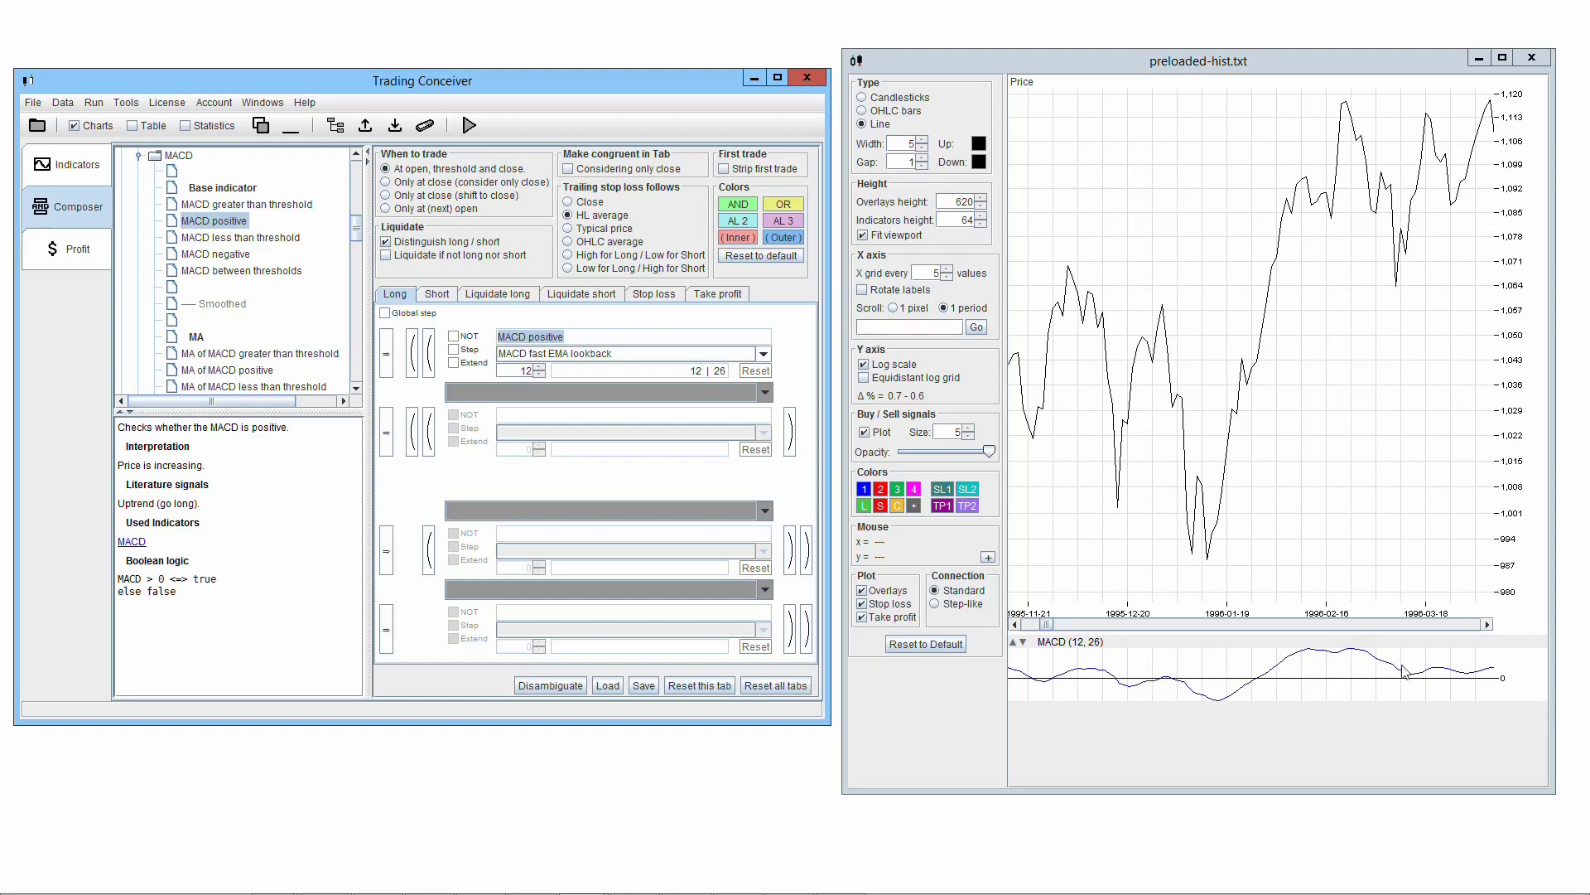
pyautogui.click(1472, 627)
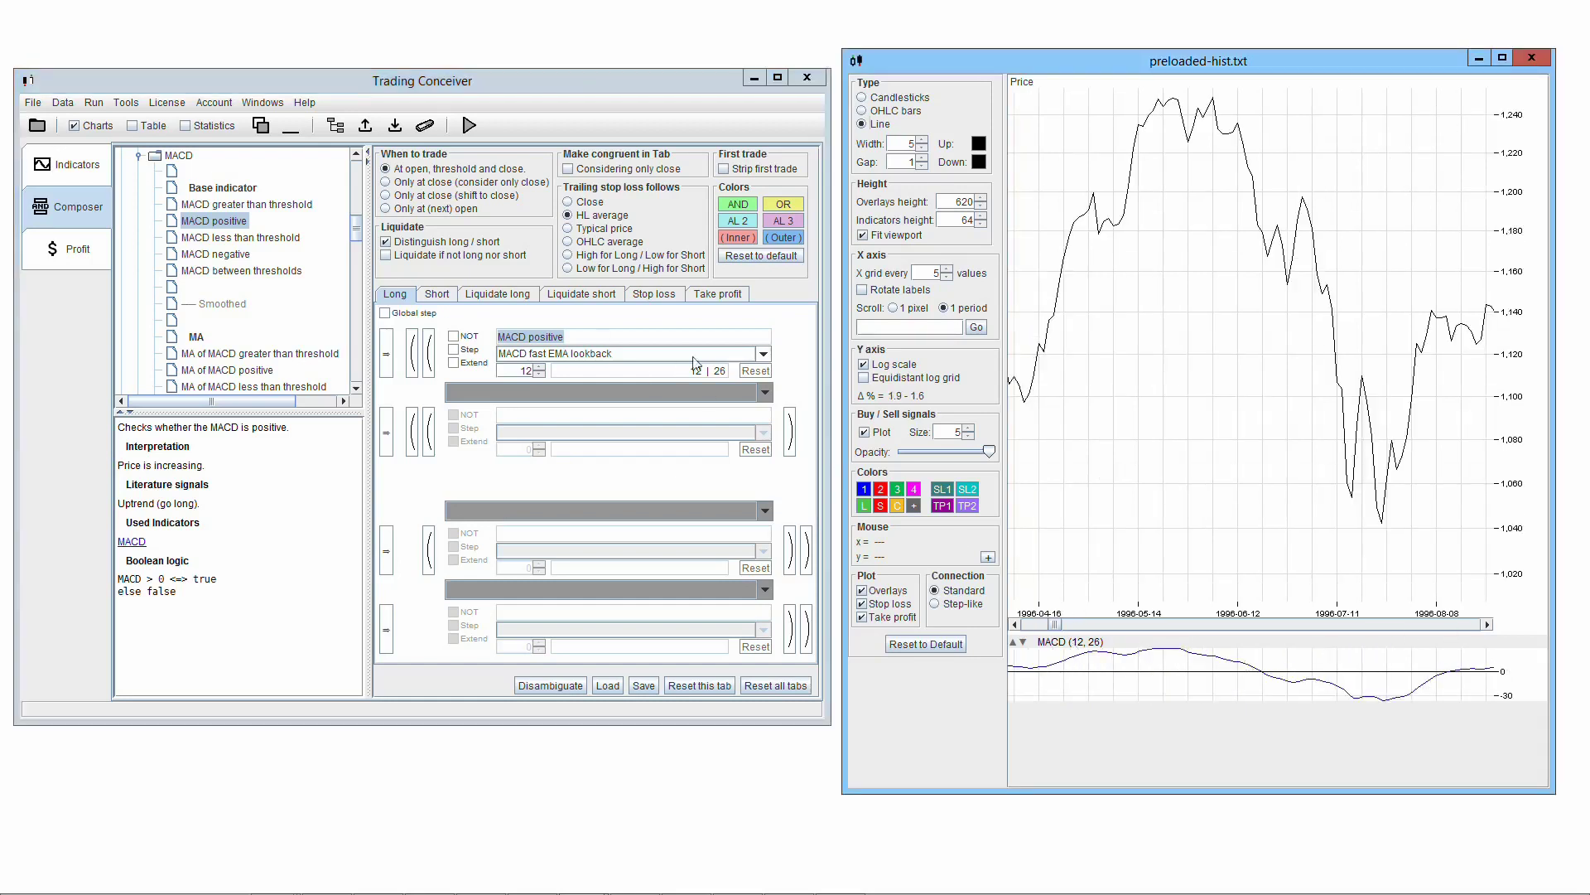
pyautogui.click(88, 171)
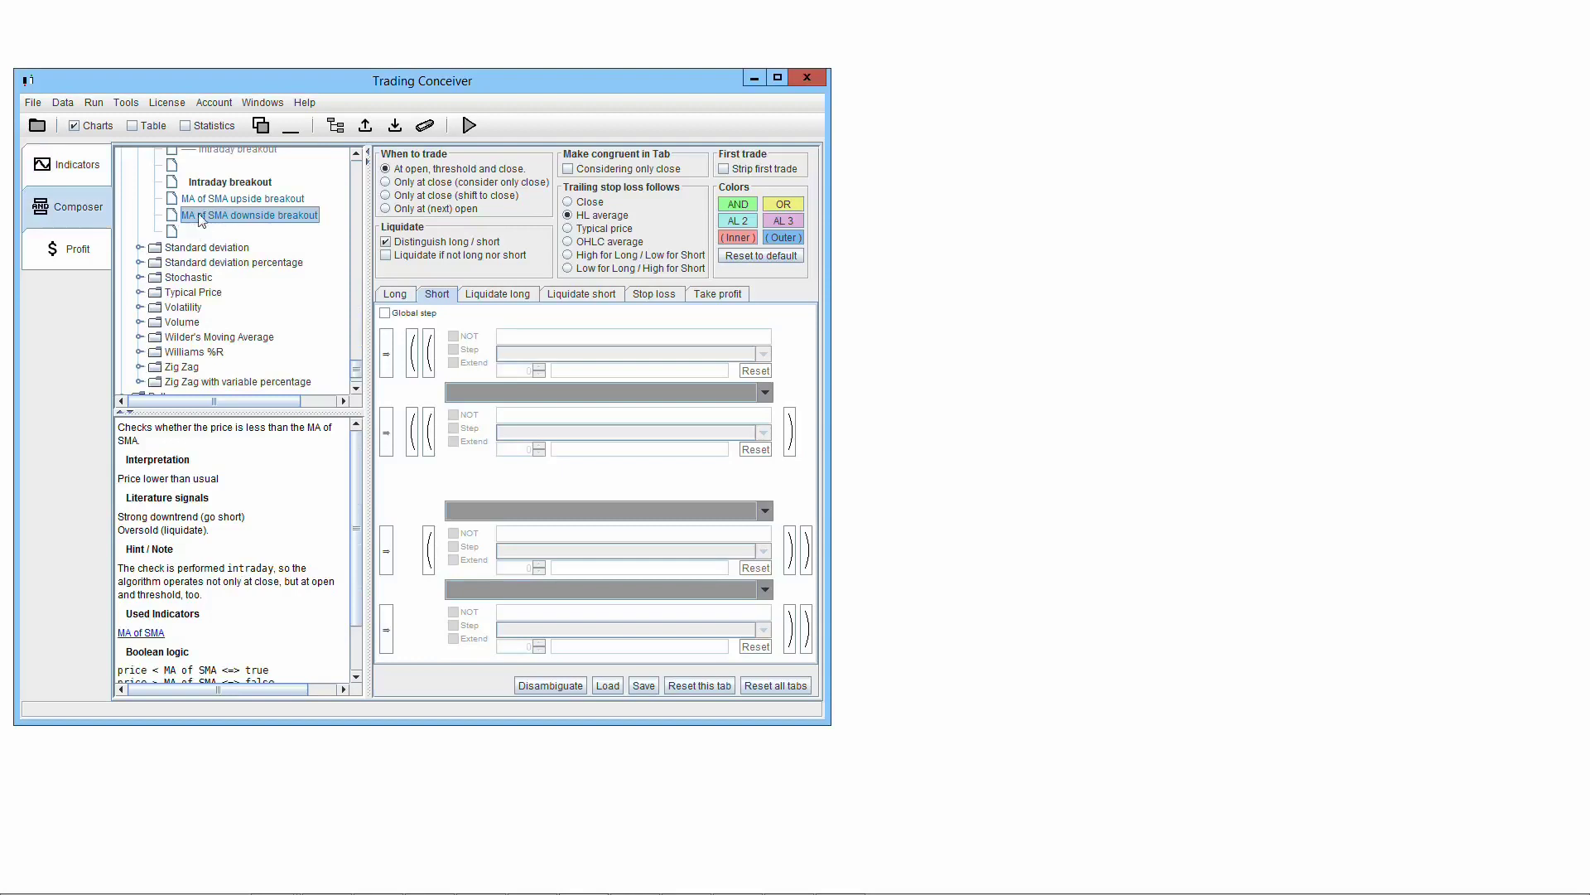
# Step: Add 'MA of SMA downside breakout' as the second Short condition
pyautogui.click(386, 432)
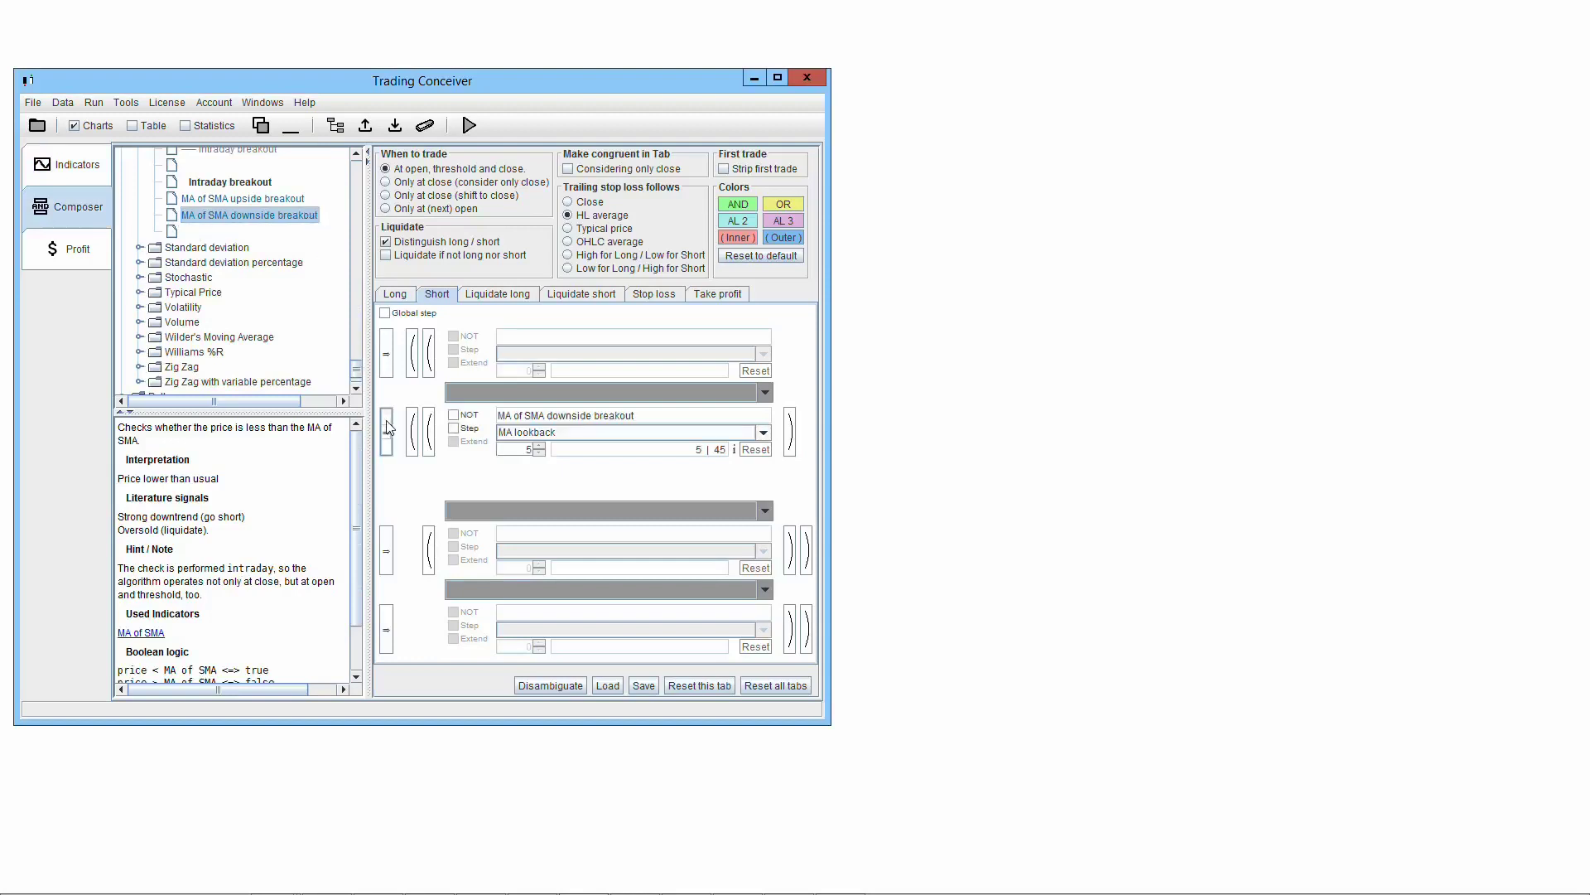
pyautogui.click(103, 173)
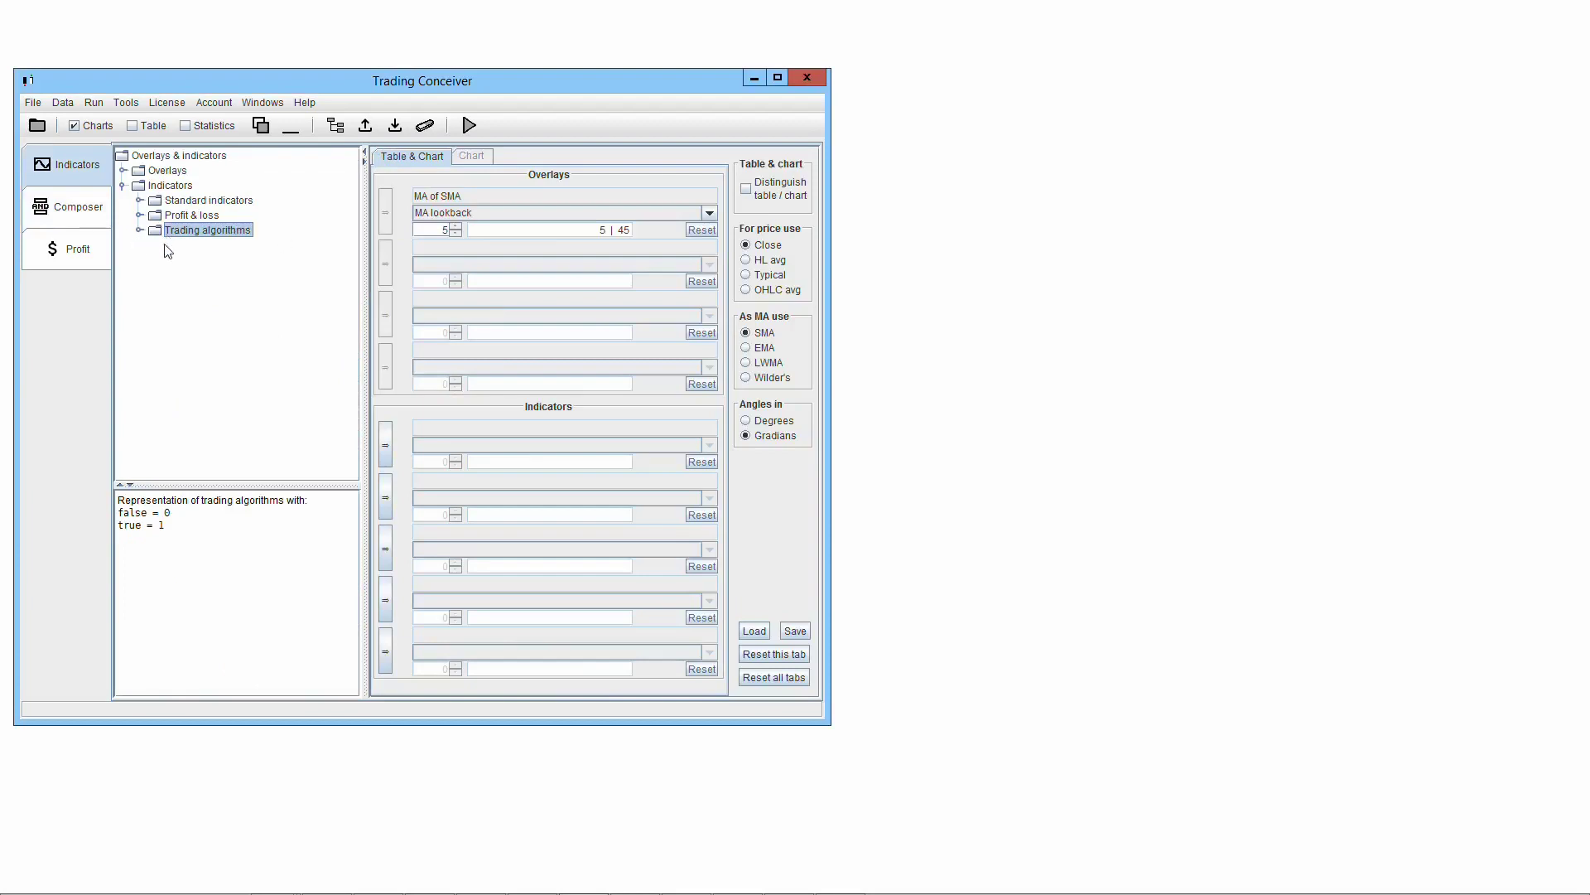
pyautogui.click(79, 210)
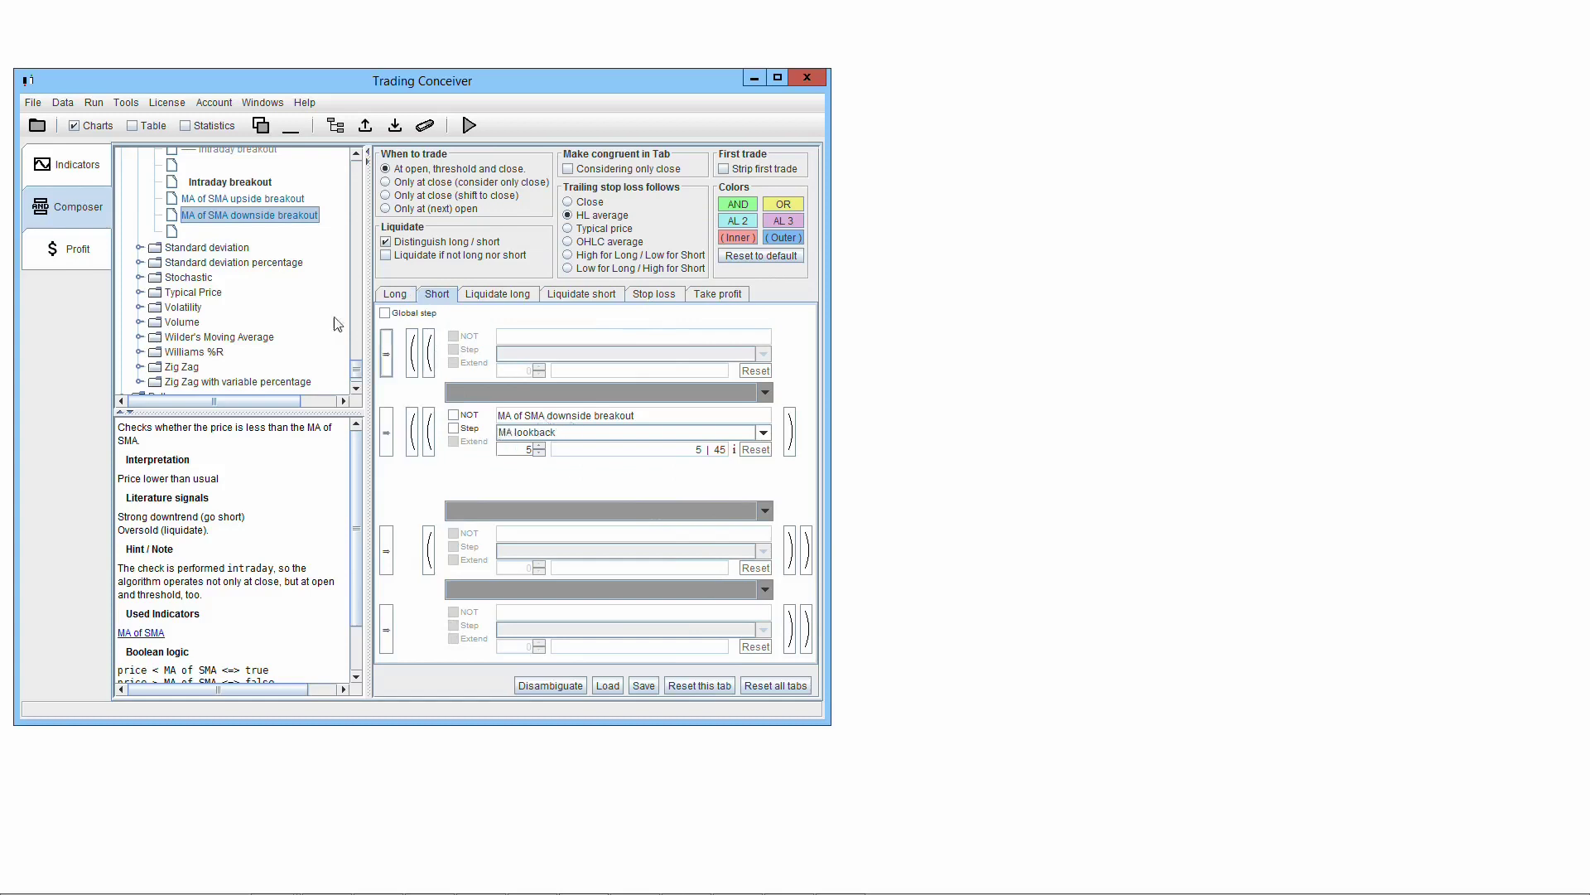
# Step: Select the Short 2 algorithm from the expanded Trading algorithms indicator list
pyautogui.click(78, 169)
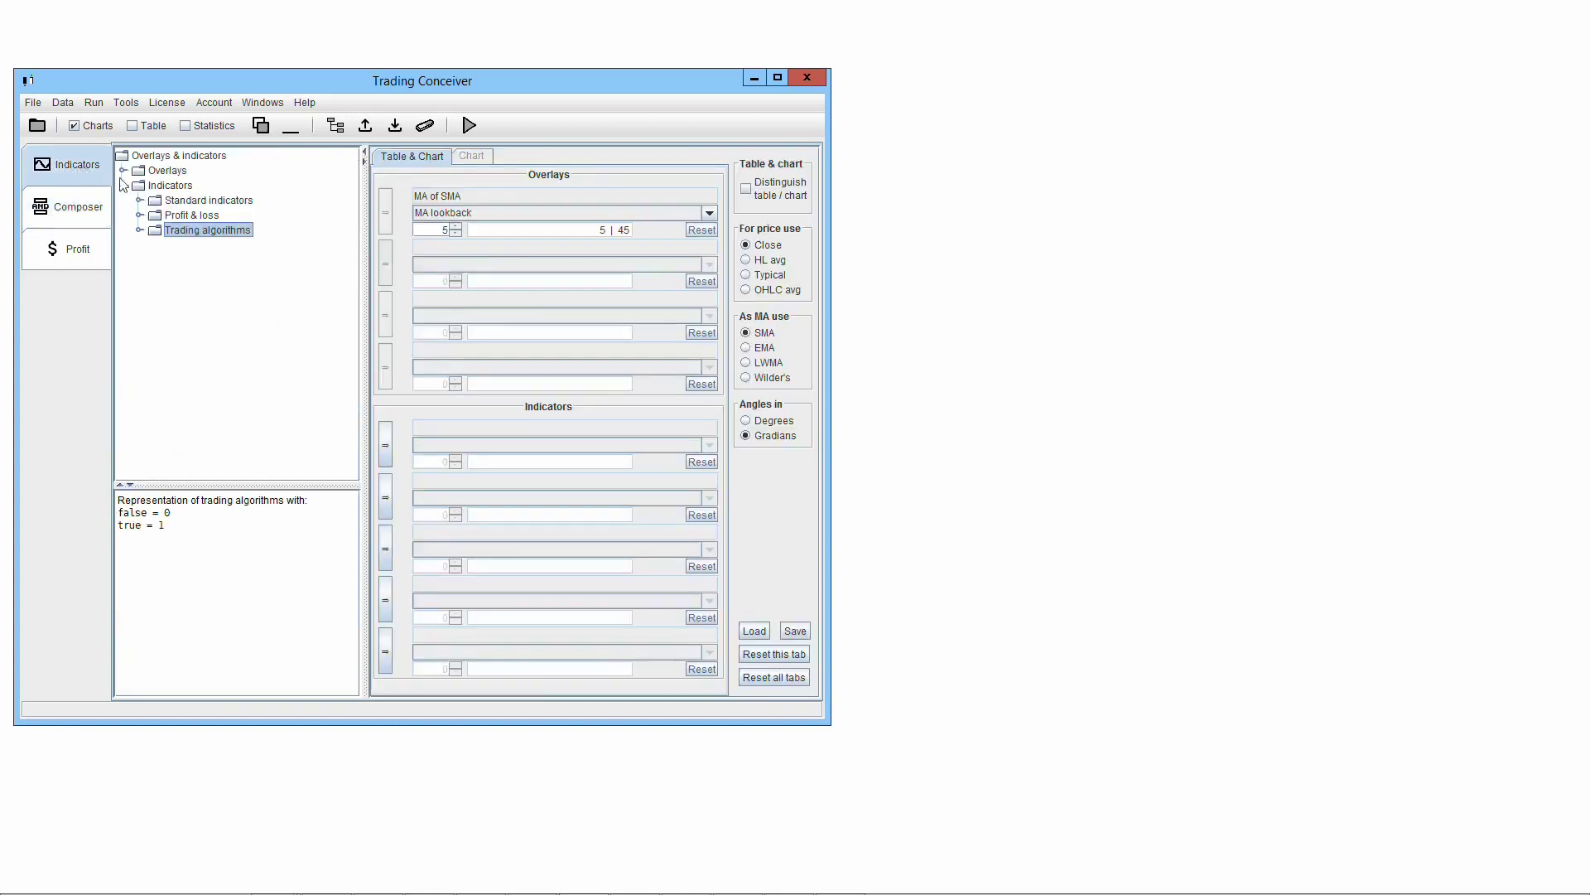
pyautogui.click(145, 231)
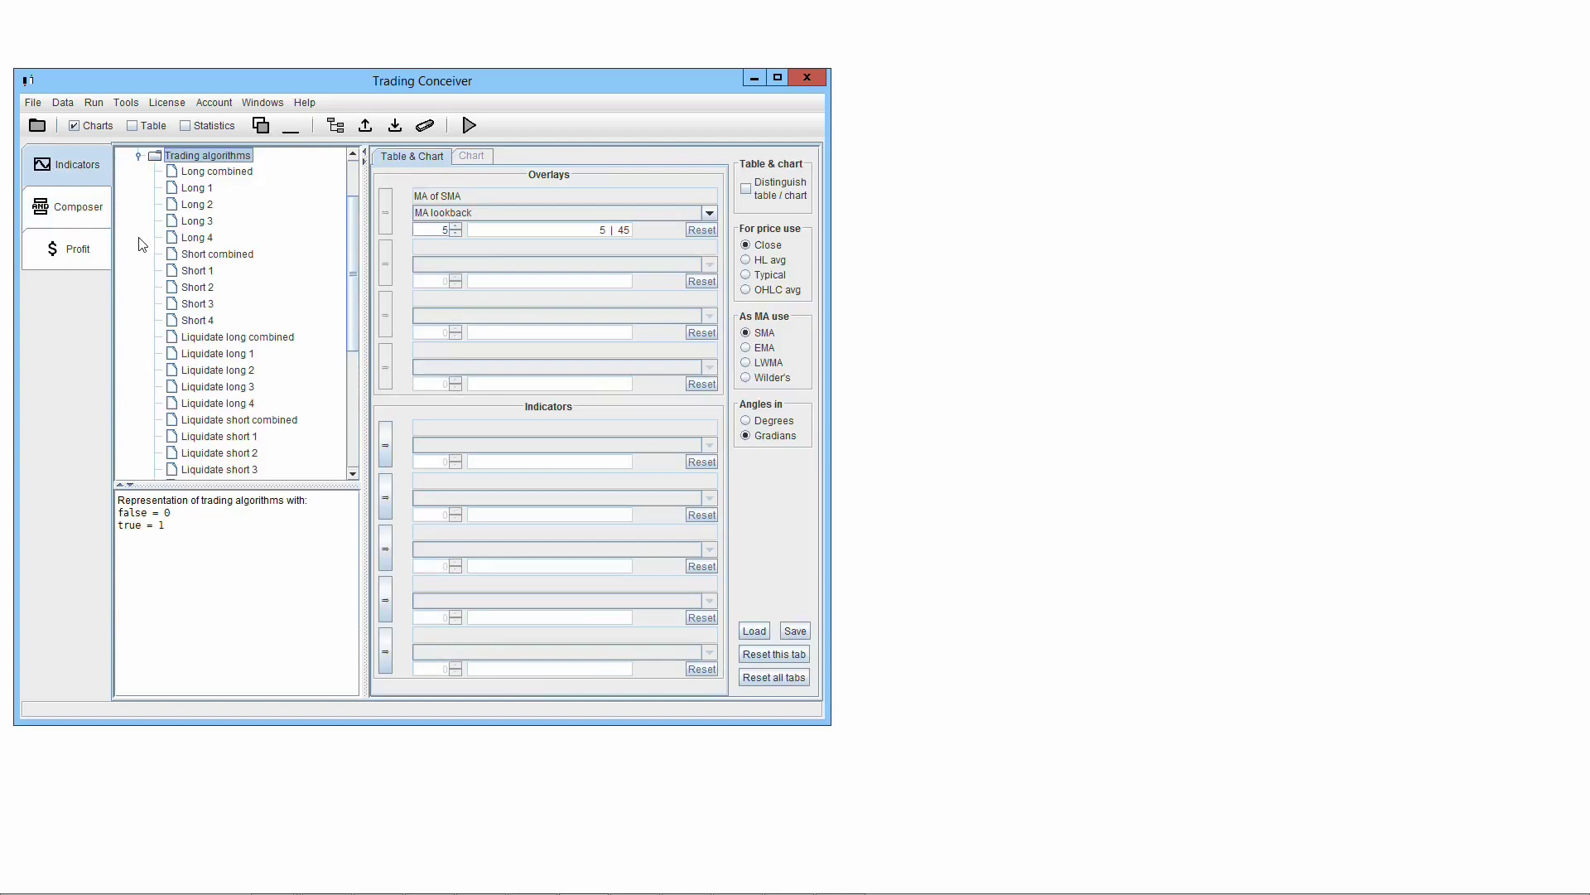
pyautogui.click(211, 294)
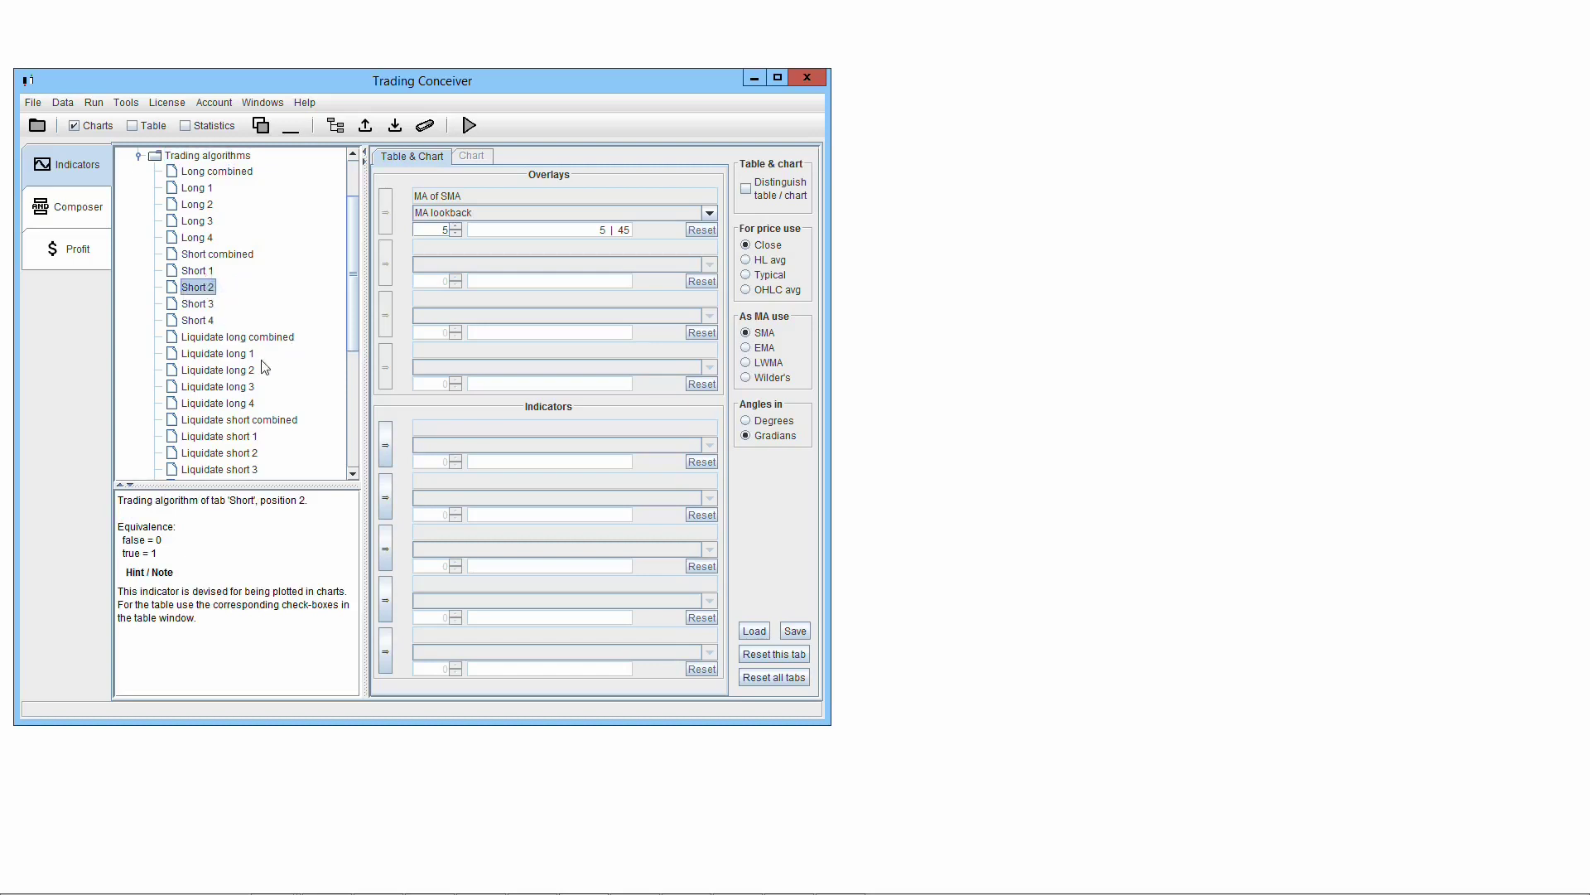
pyautogui.click(91, 206)
# Step: Assign Short 2 to the first indicator slot and chart it beneath the price bars
pyautogui.click(385, 446)
pyautogui.click(469, 125)
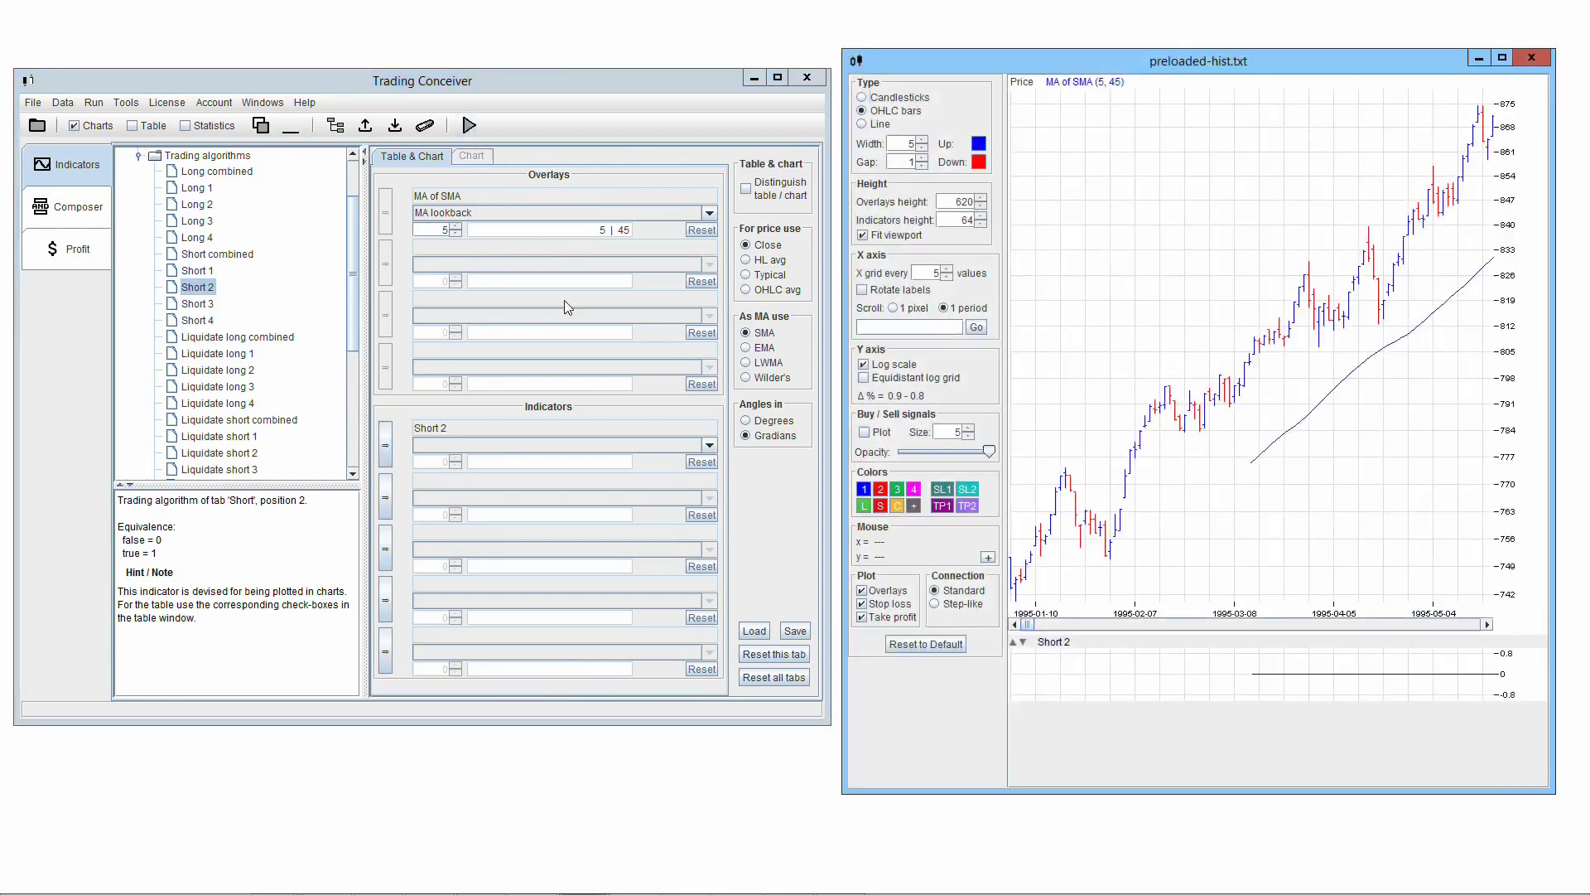
pyautogui.click(1103, 623)
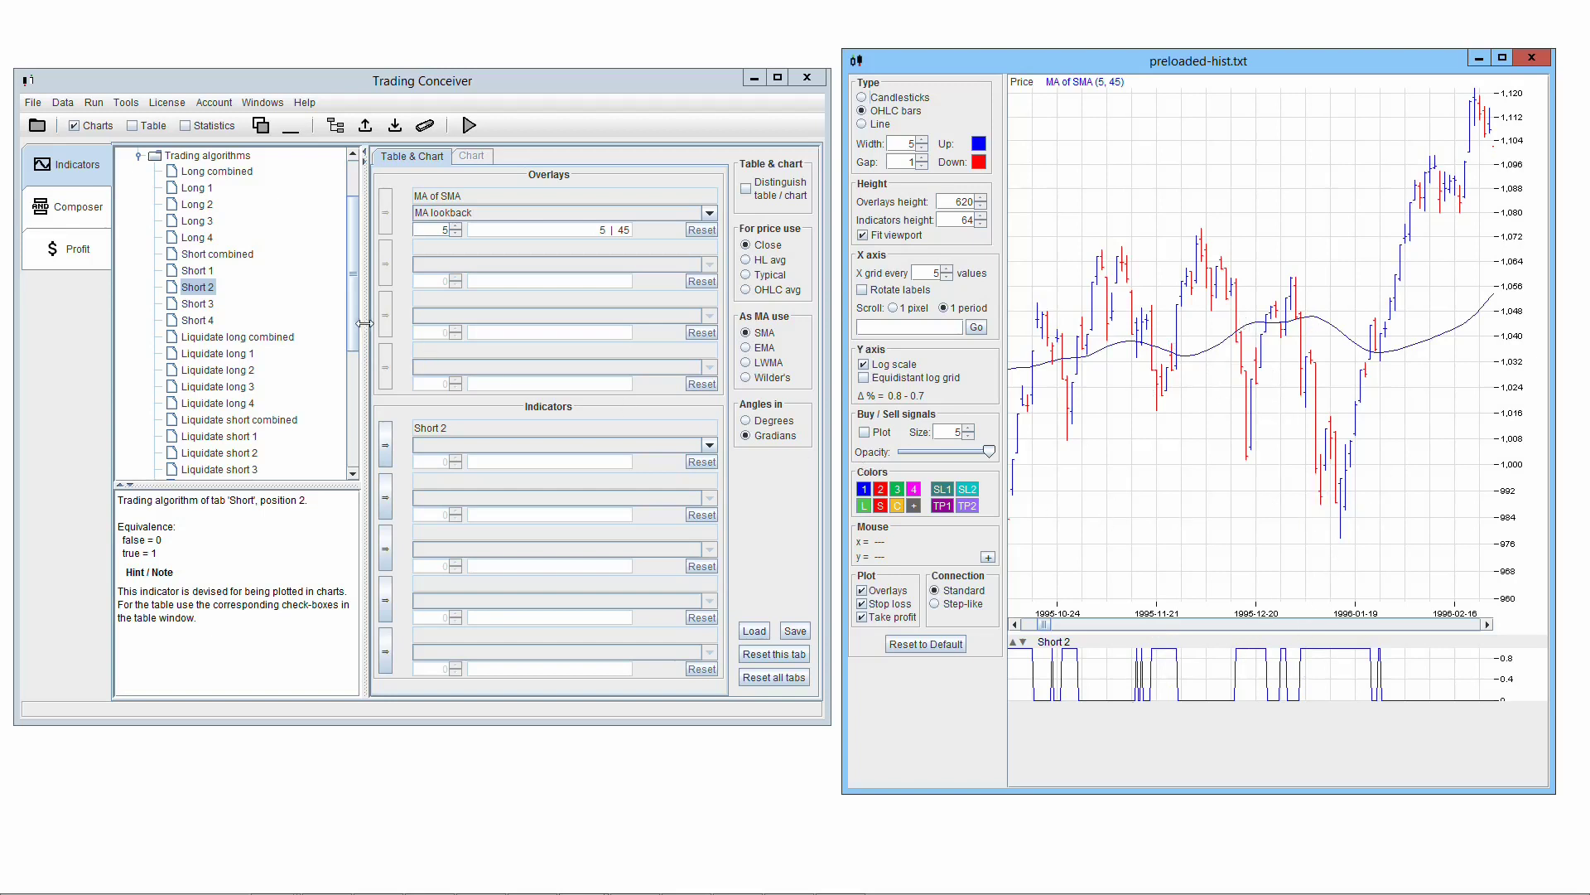
# Step: Review the composer's trade tabs, ending on the three-condition Short rule
pyautogui.click(73, 203)
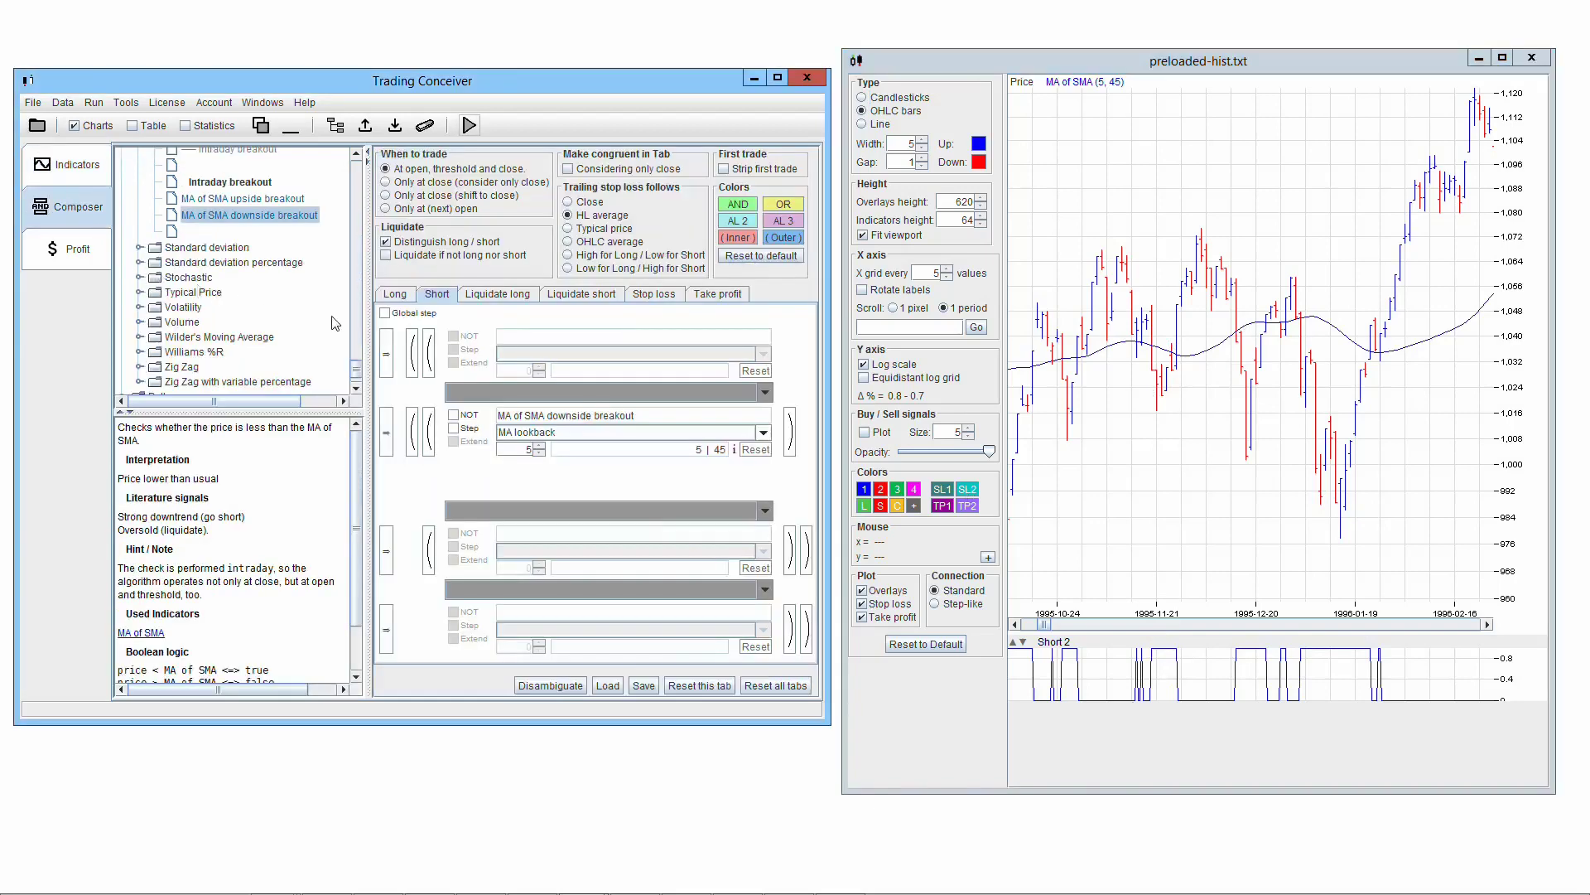
pyautogui.click(498, 294)
pyautogui.click(581, 295)
pyautogui.click(396, 294)
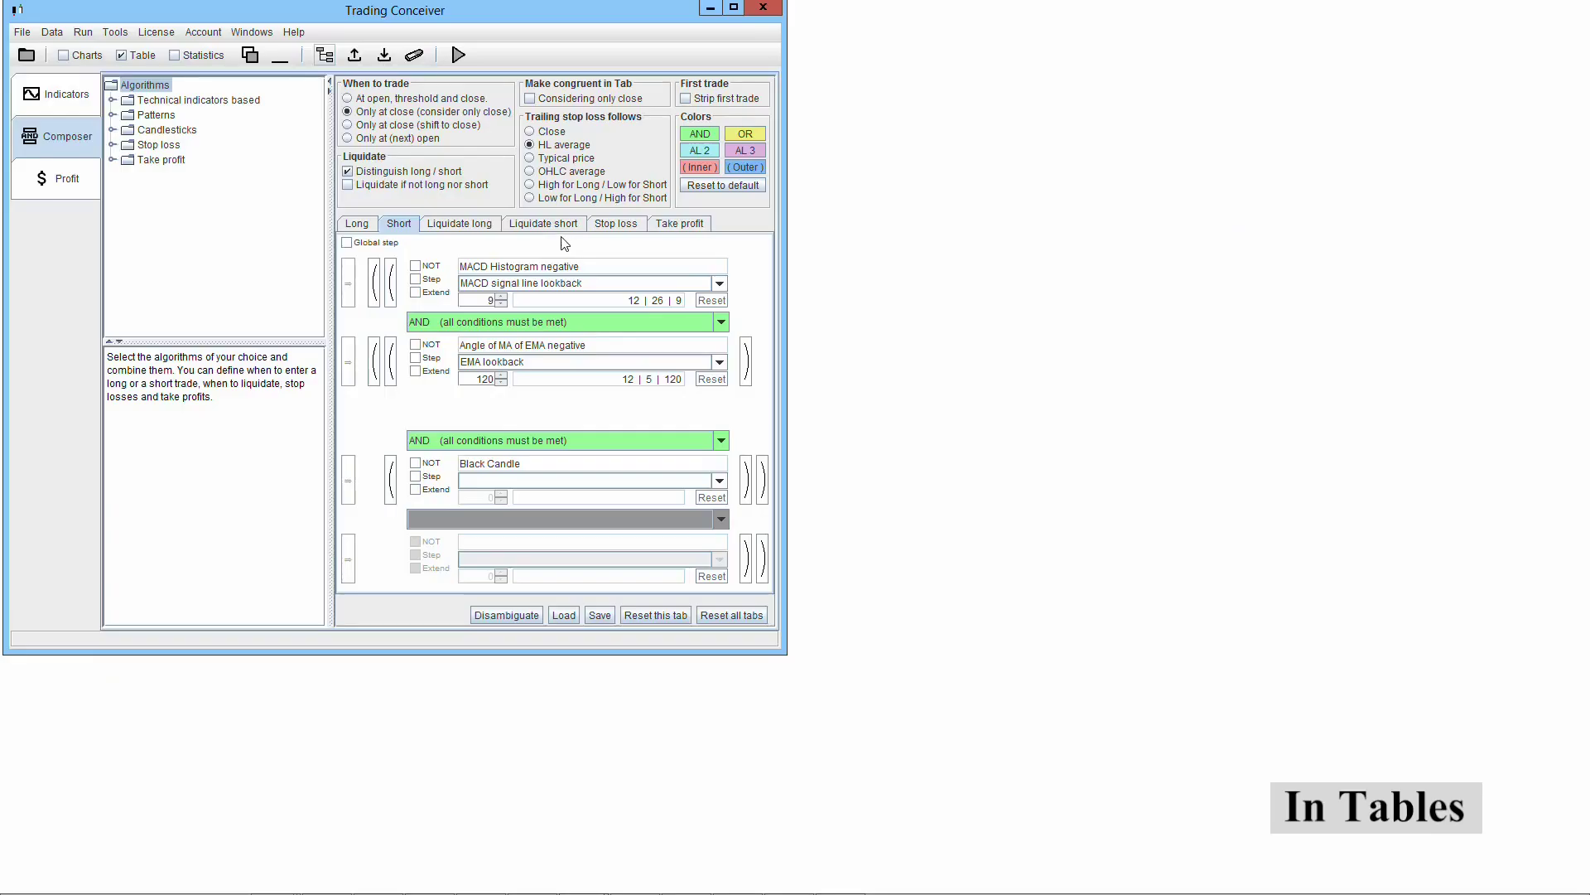
# Step: Open the data table with Long/short/liquid., Stop loss, Take profit and All algorithm columns shown
pyautogui.click(459, 54)
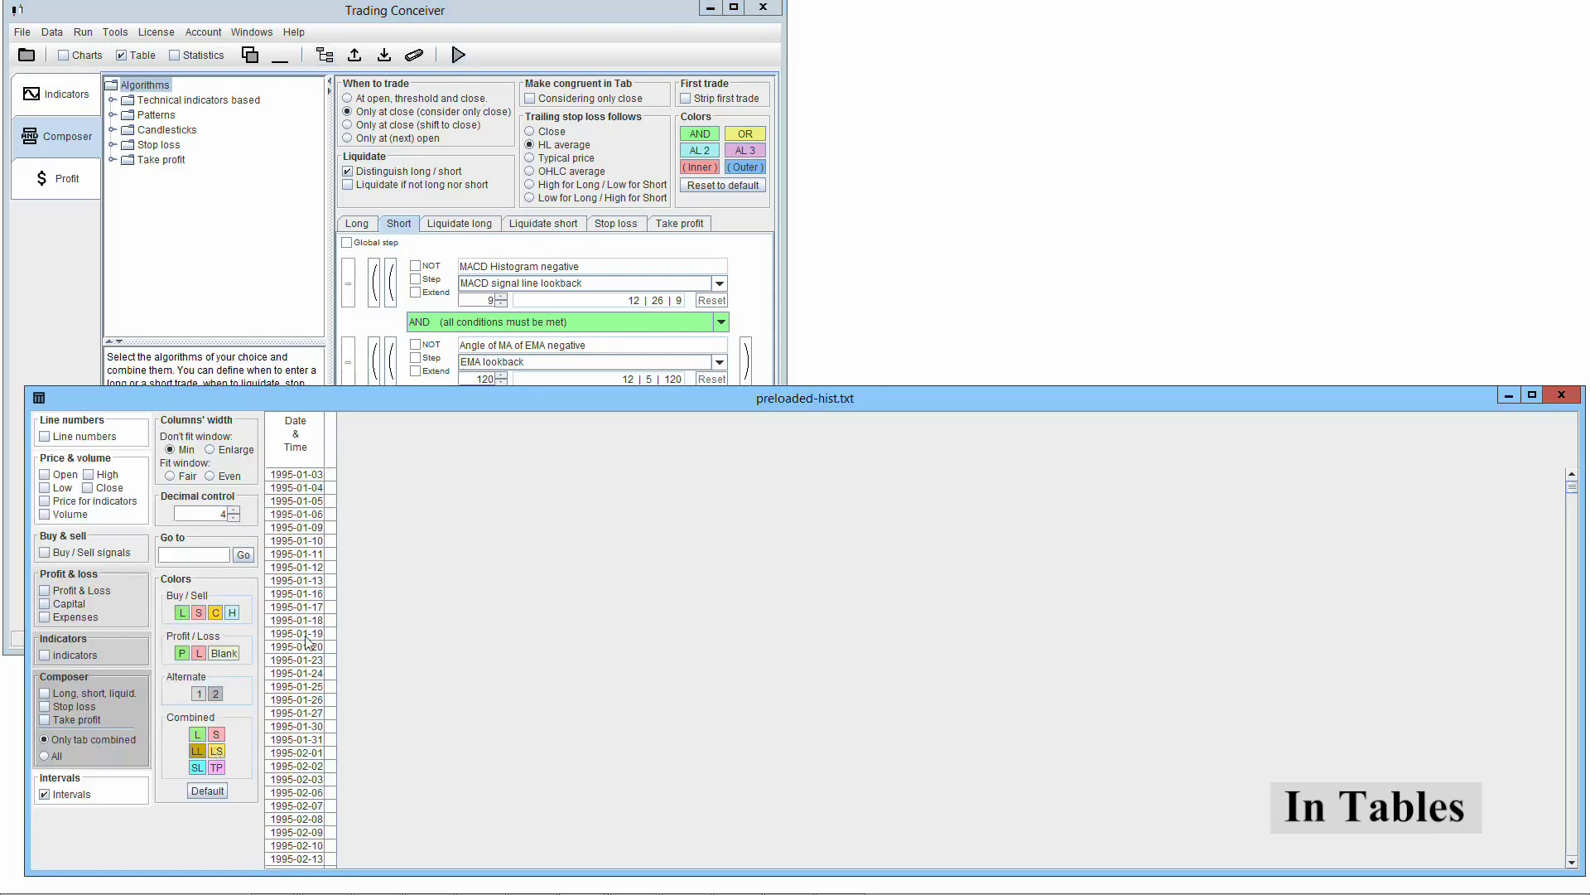
pyautogui.click(44, 693)
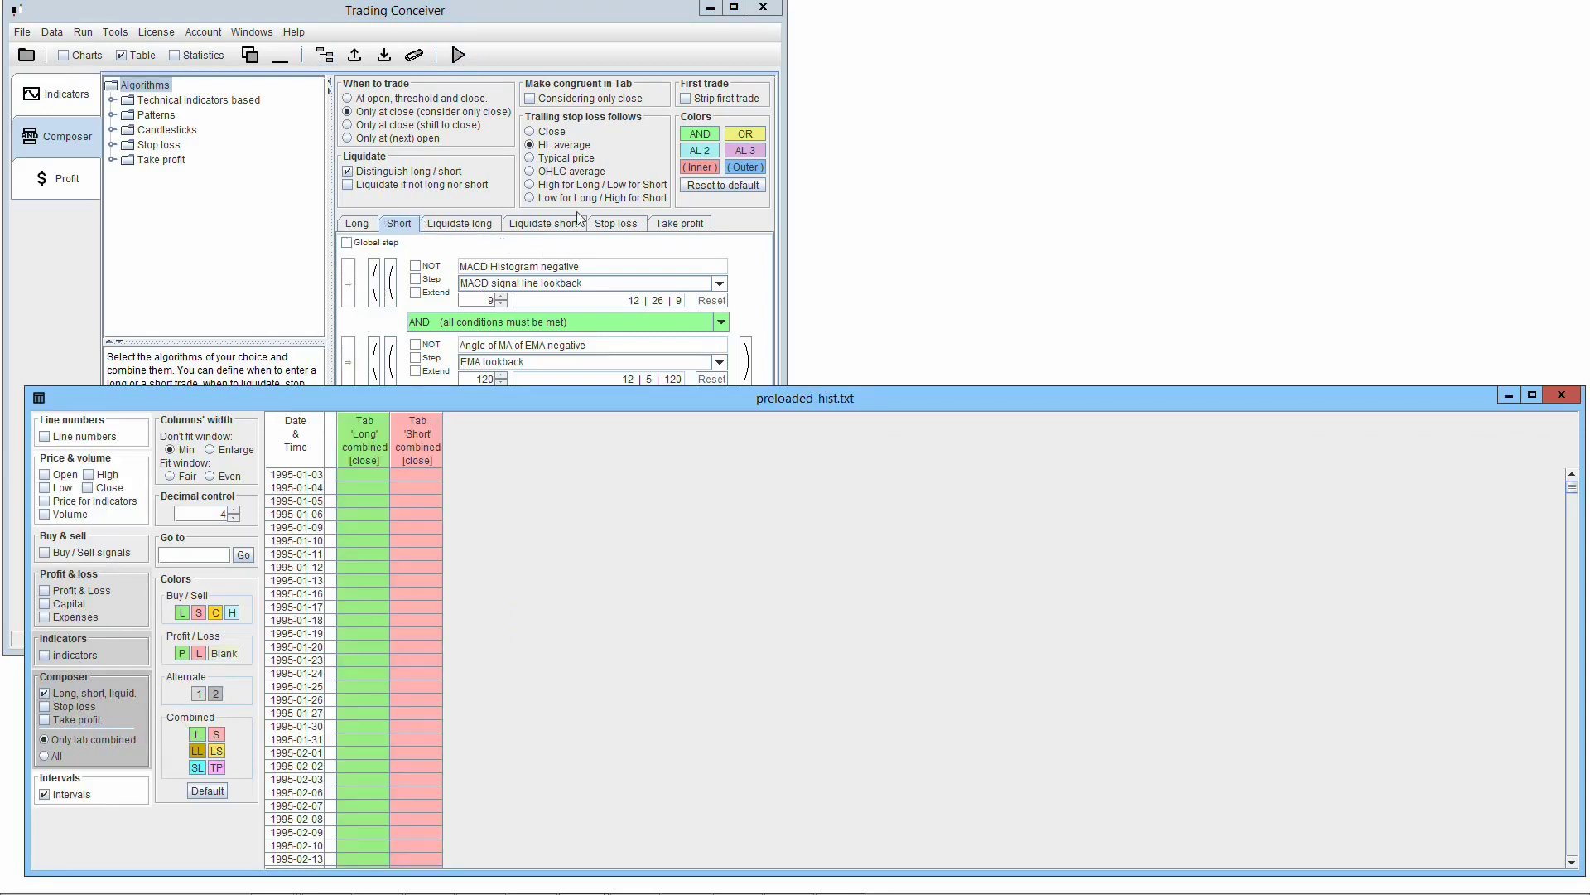
pyautogui.click(44, 706)
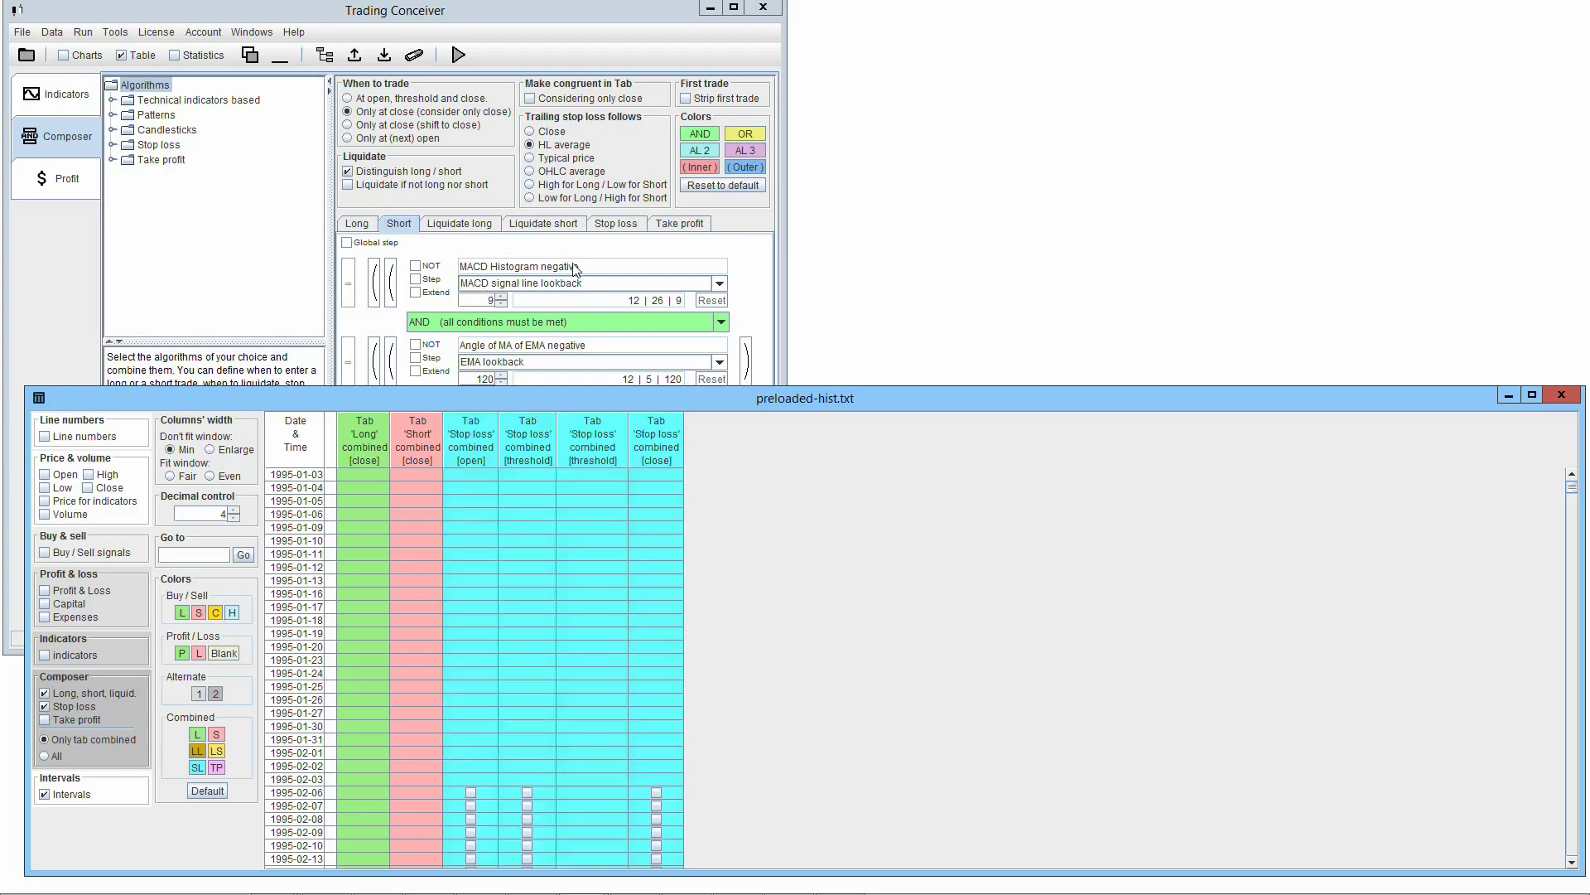
pyautogui.click(45, 720)
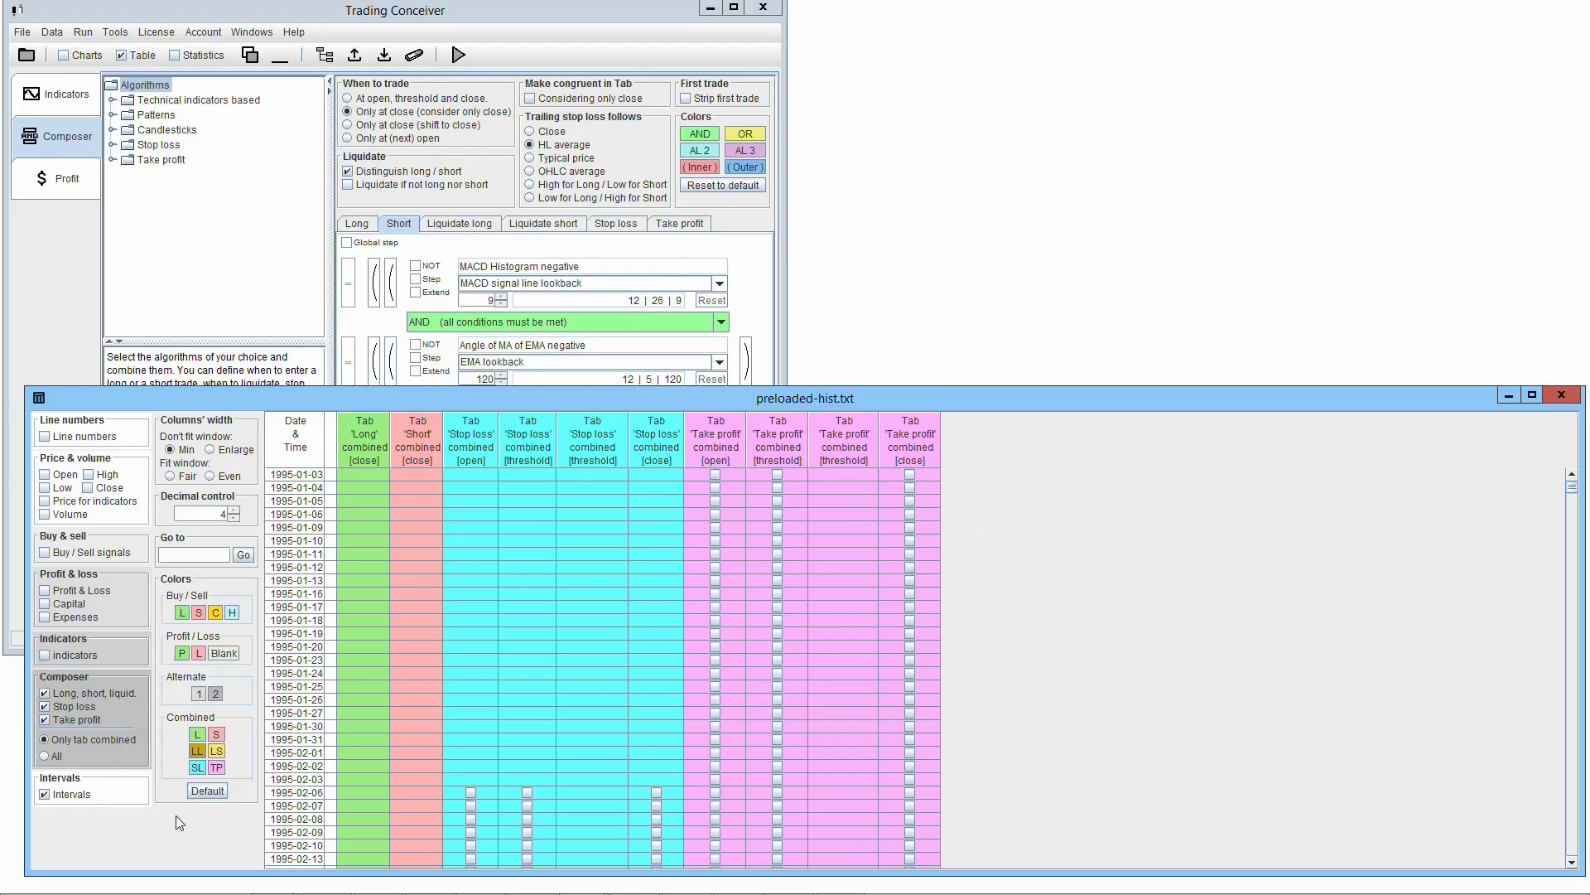
pyautogui.click(43, 755)
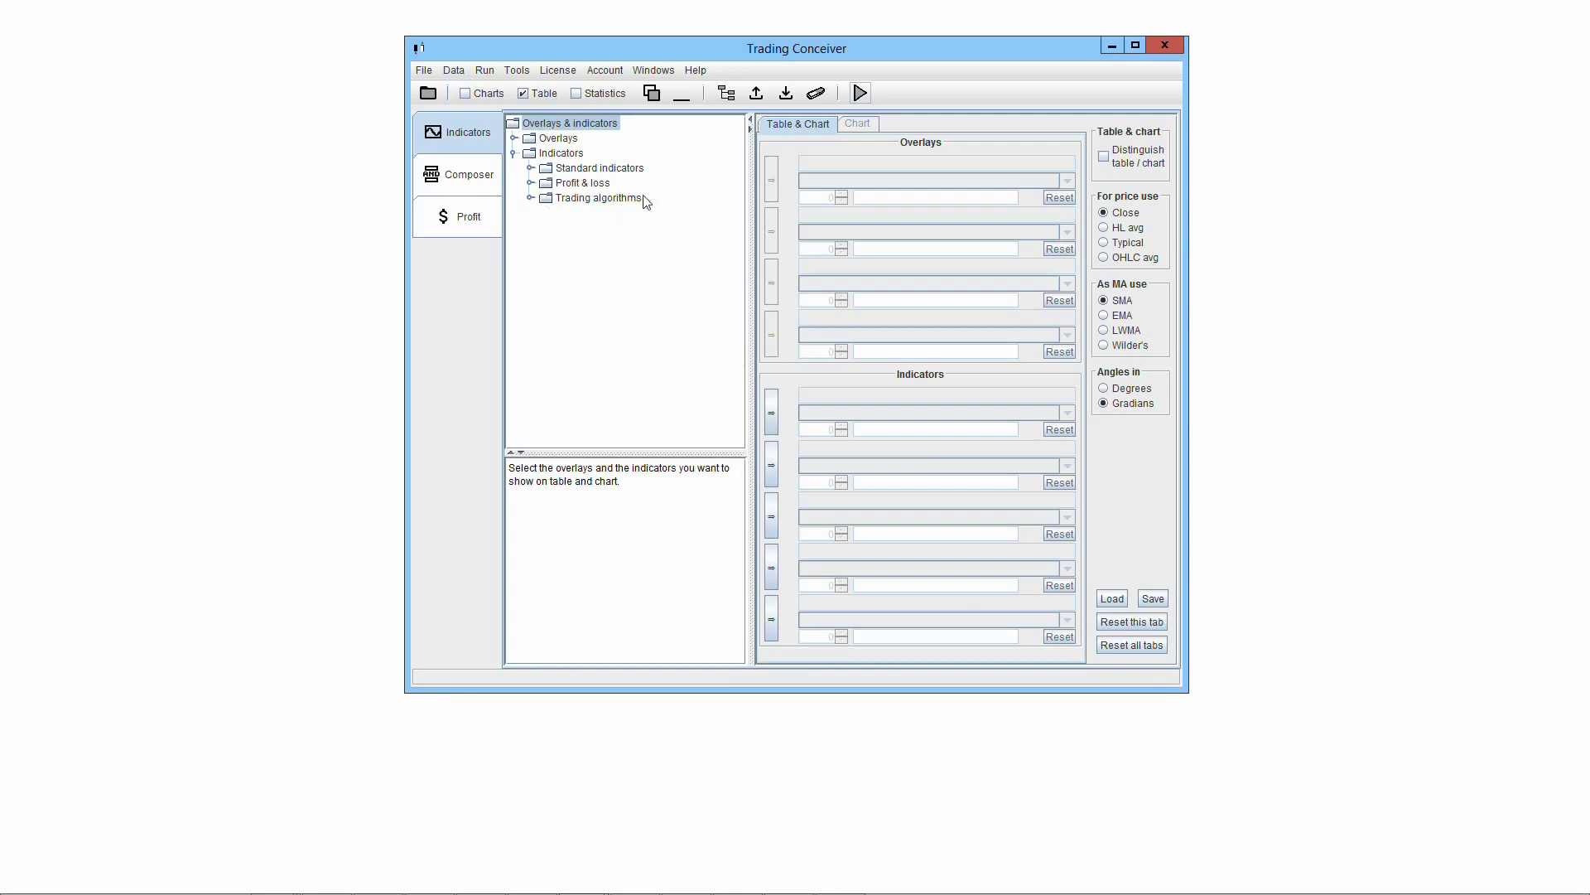
# Step: Expand the Trading algorithms list in the indicator settings
pyautogui.click(538, 199)
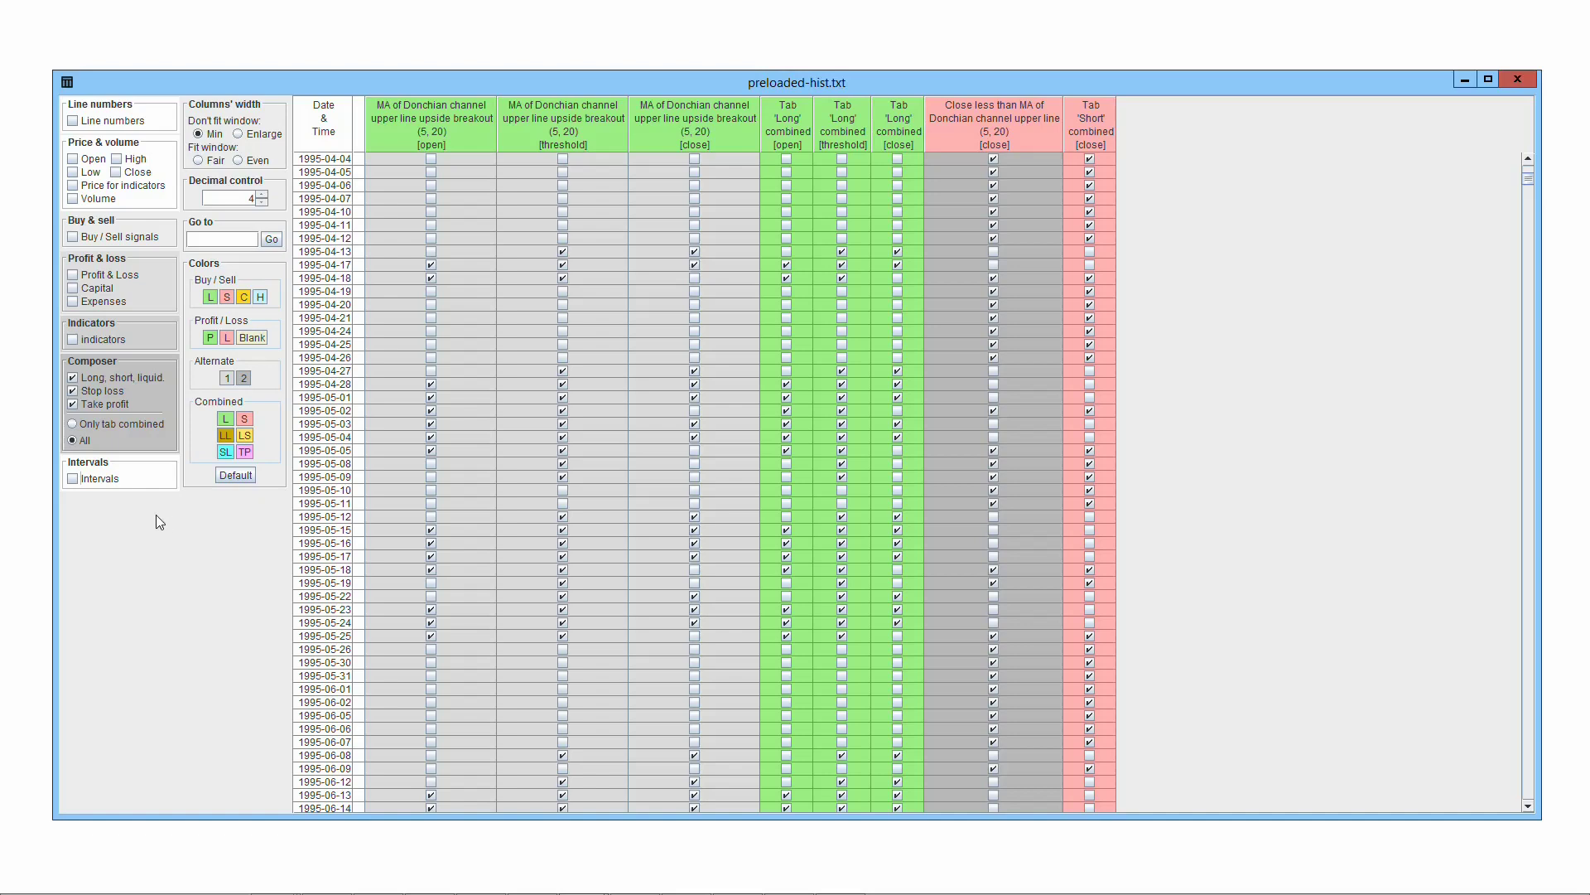
# Step: Tick Intervals to show interval values in the data table
pyautogui.click(72, 478)
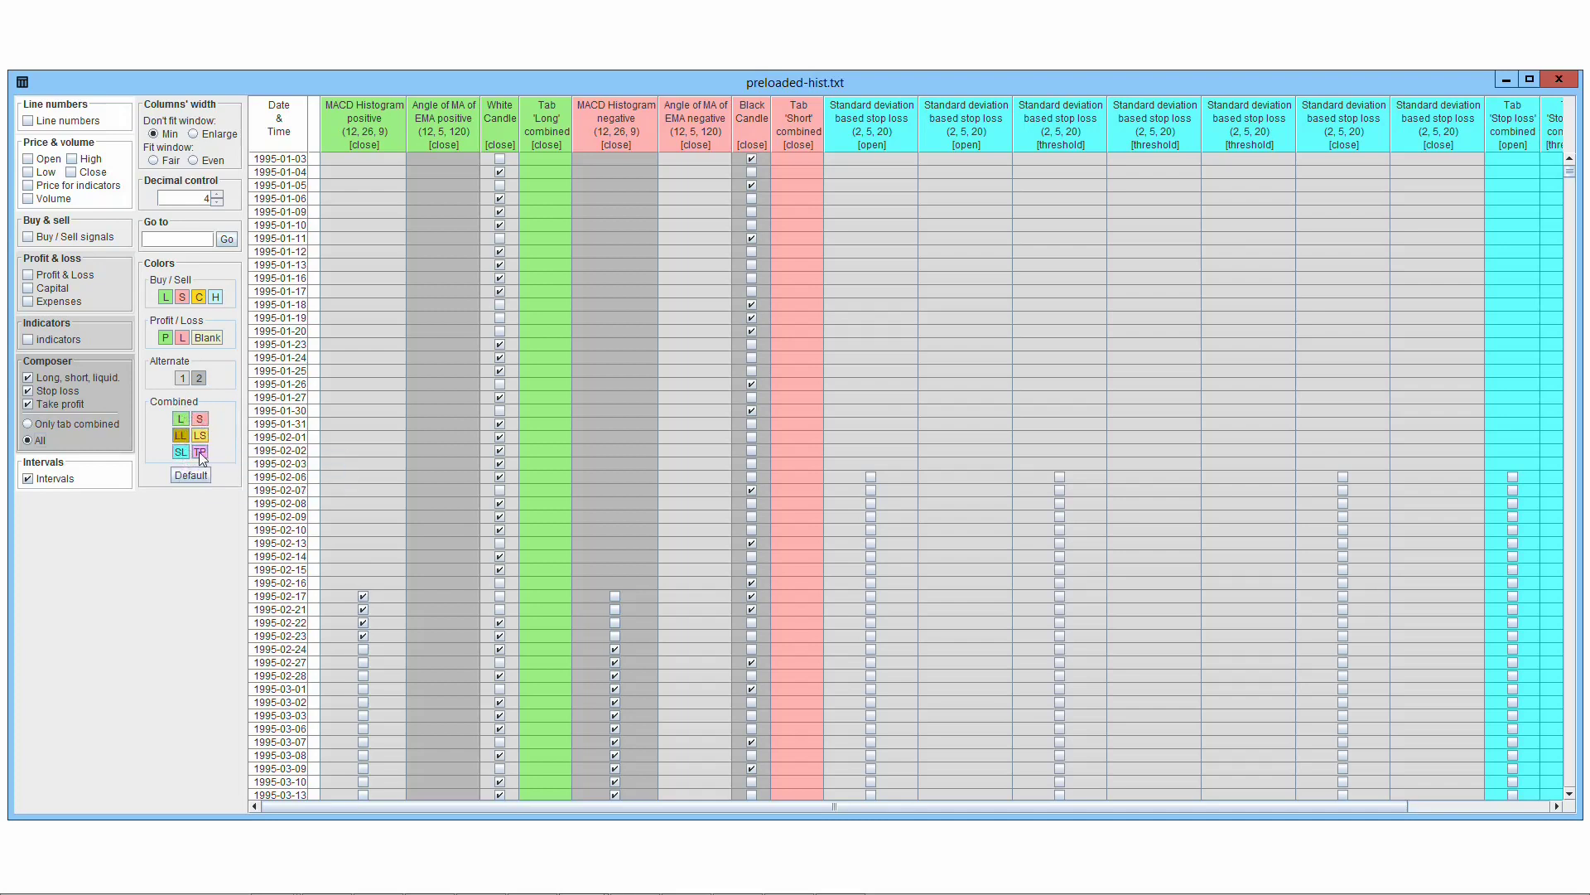
# Step: View the table's green colour in HSV, HSL, RGB and CMYK, then cancel the chooser
pyautogui.click(181, 421)
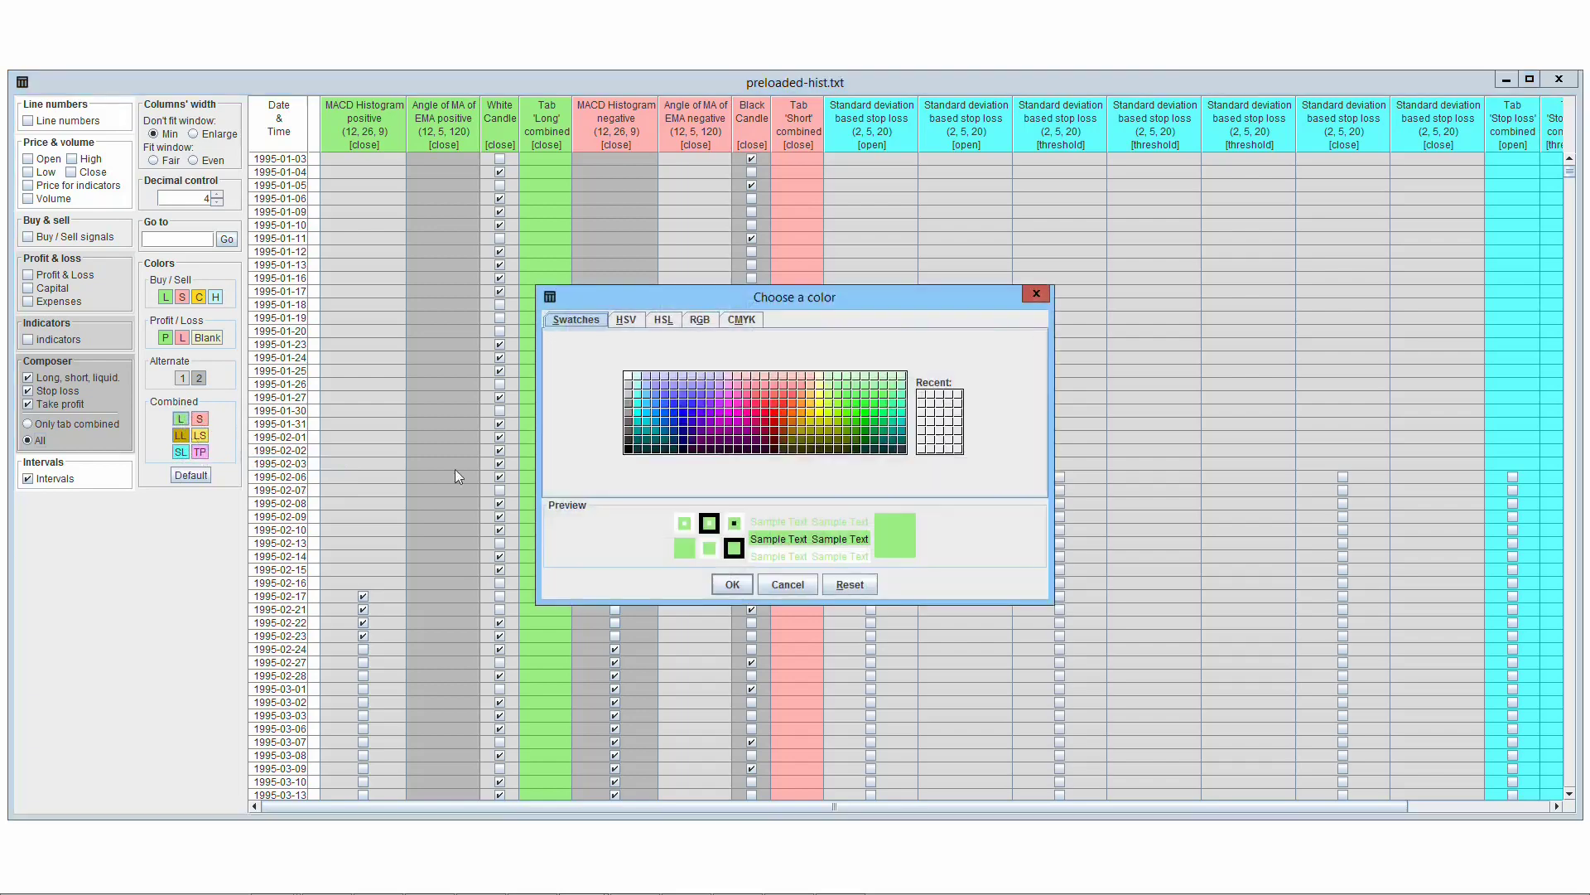
pyautogui.click(629, 323)
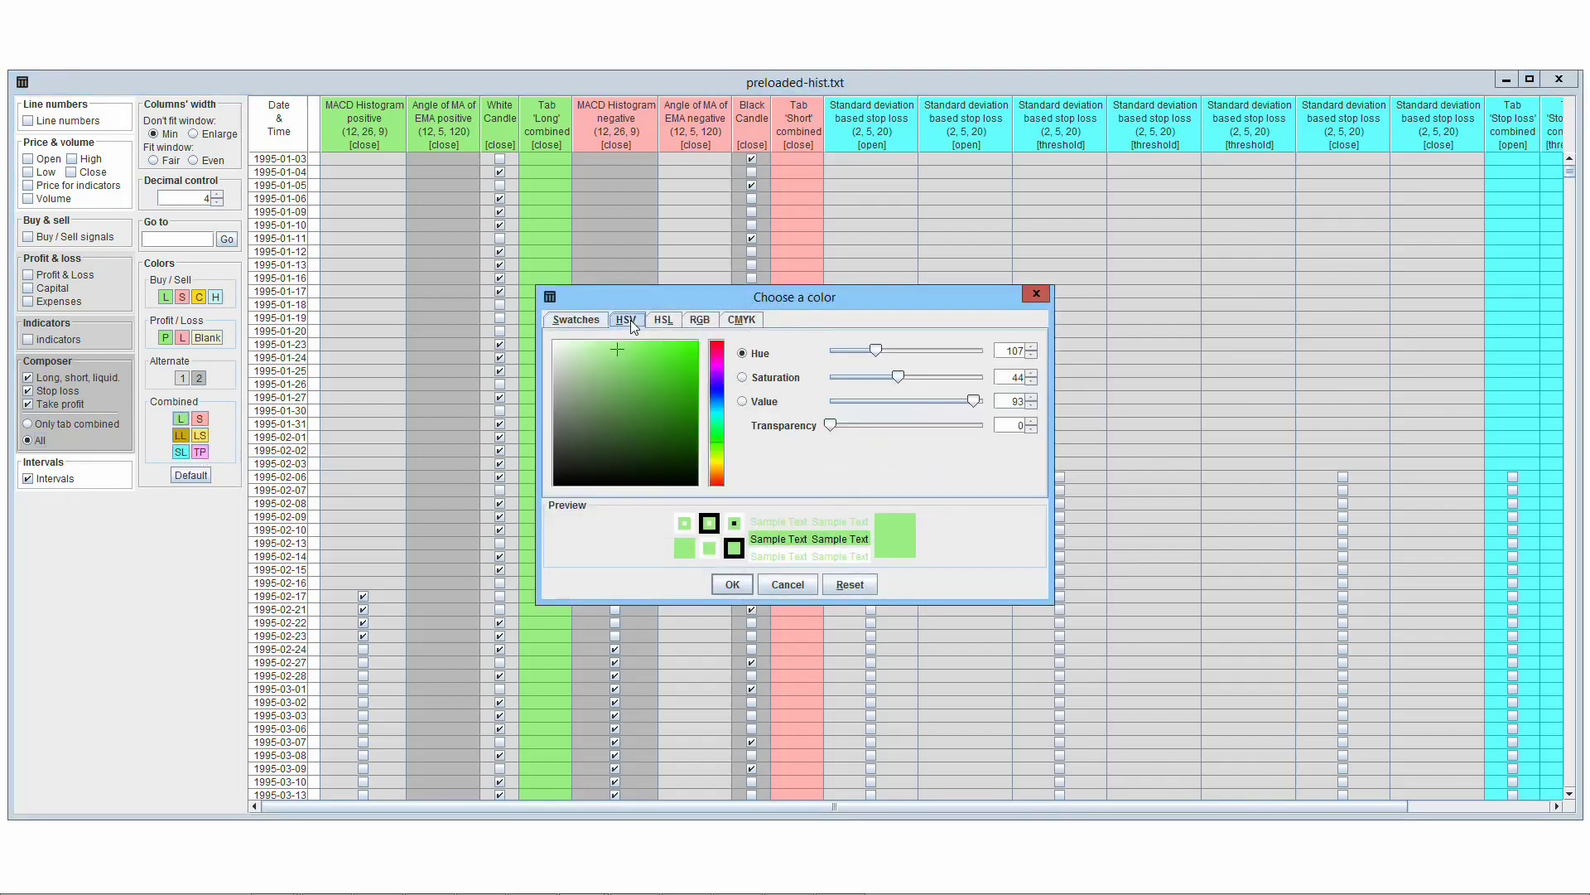
pyautogui.click(672, 323)
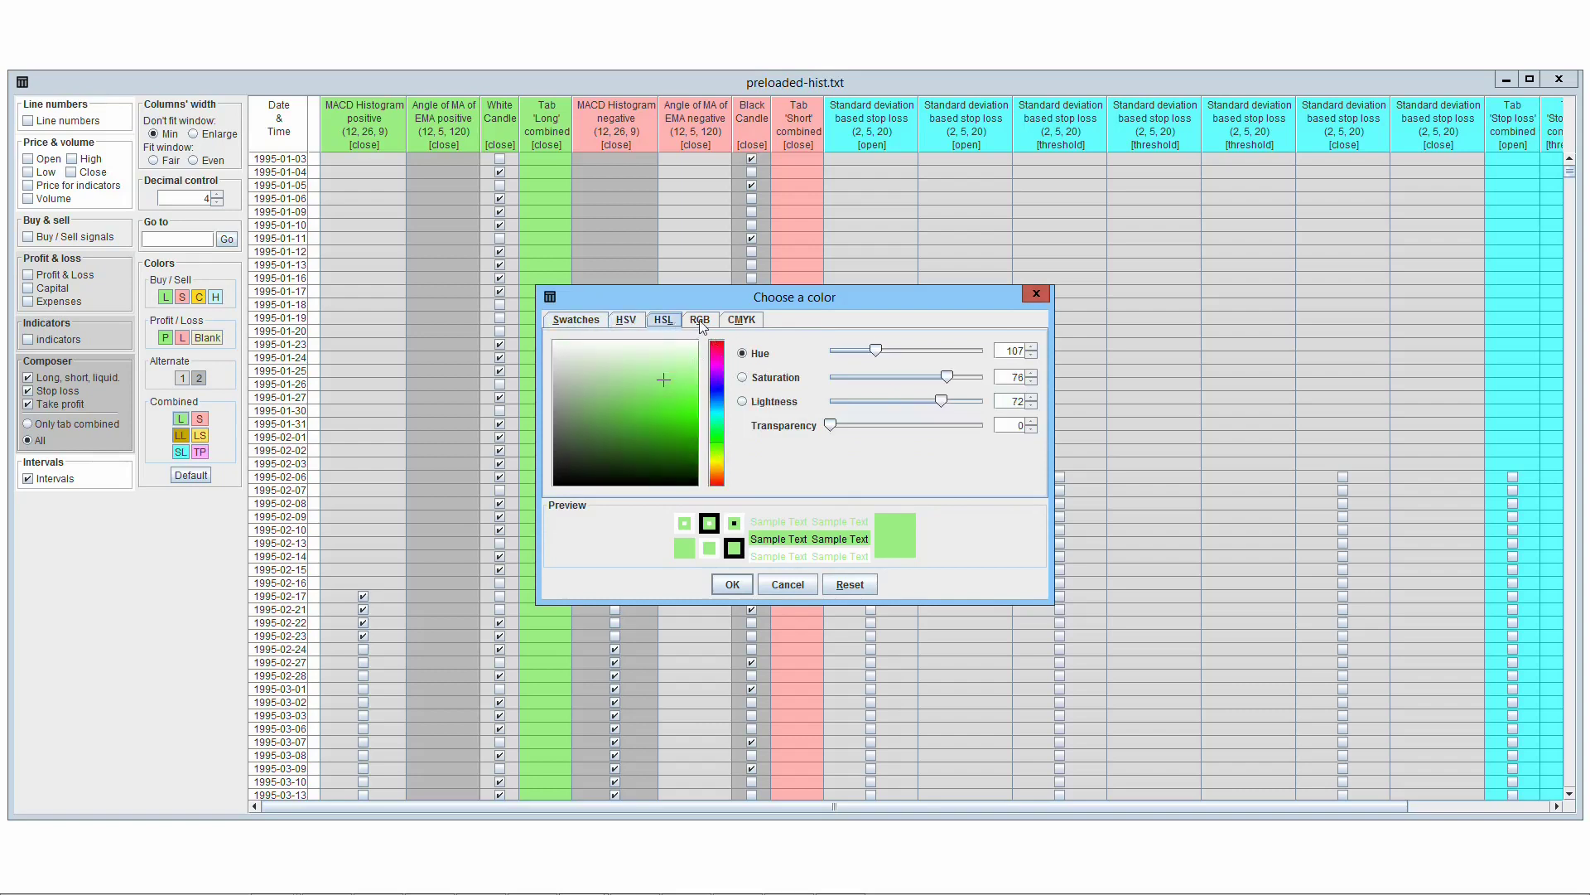
pyautogui.click(700, 320)
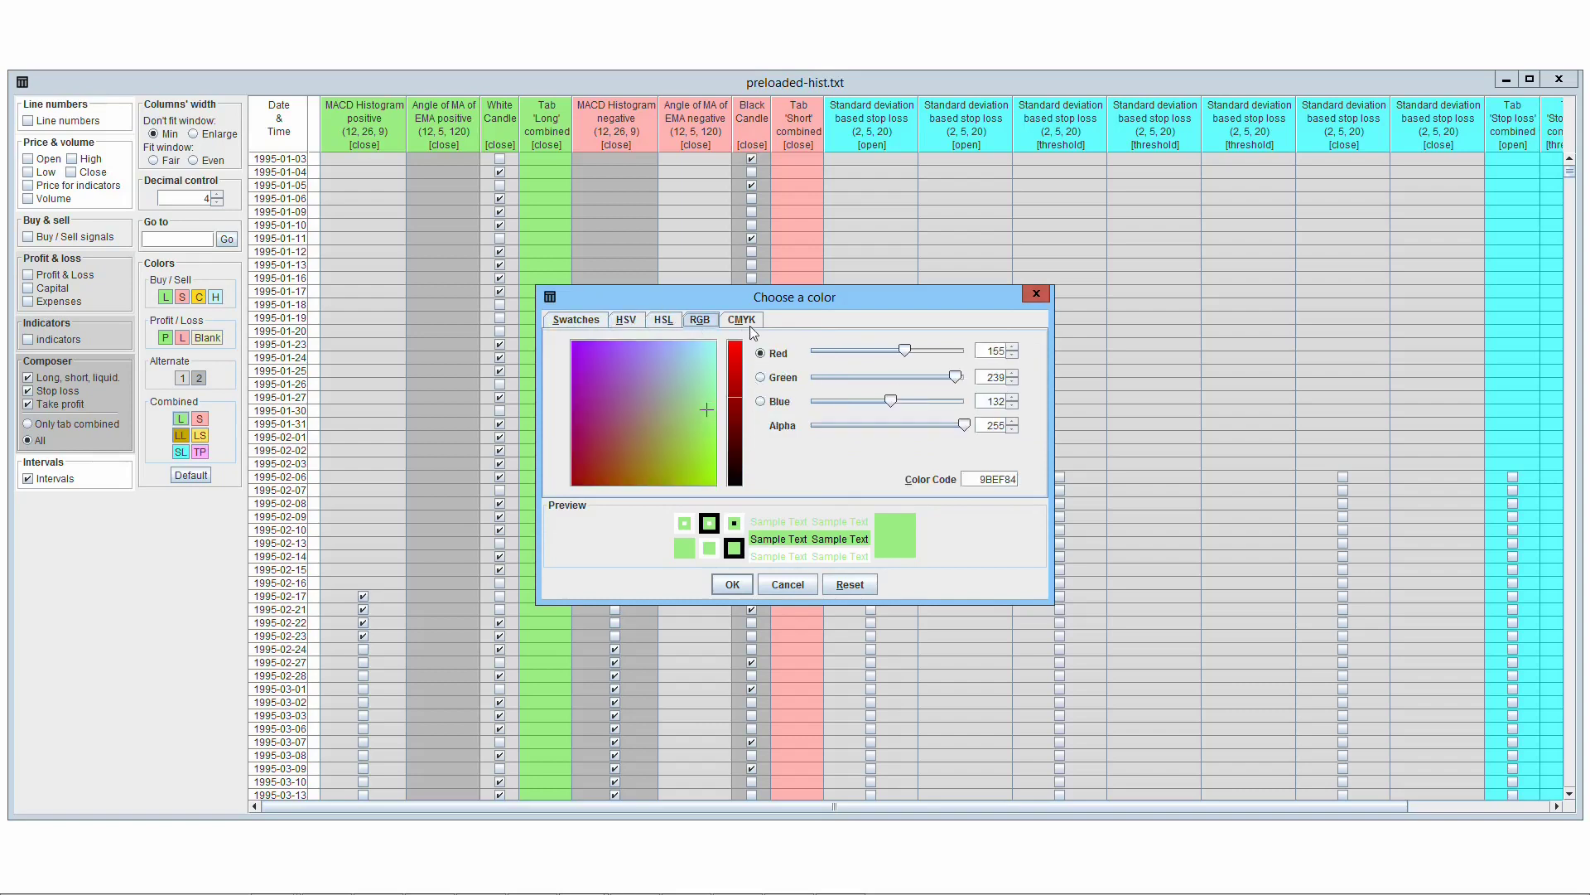
pyautogui.click(746, 320)
pyautogui.click(786, 581)
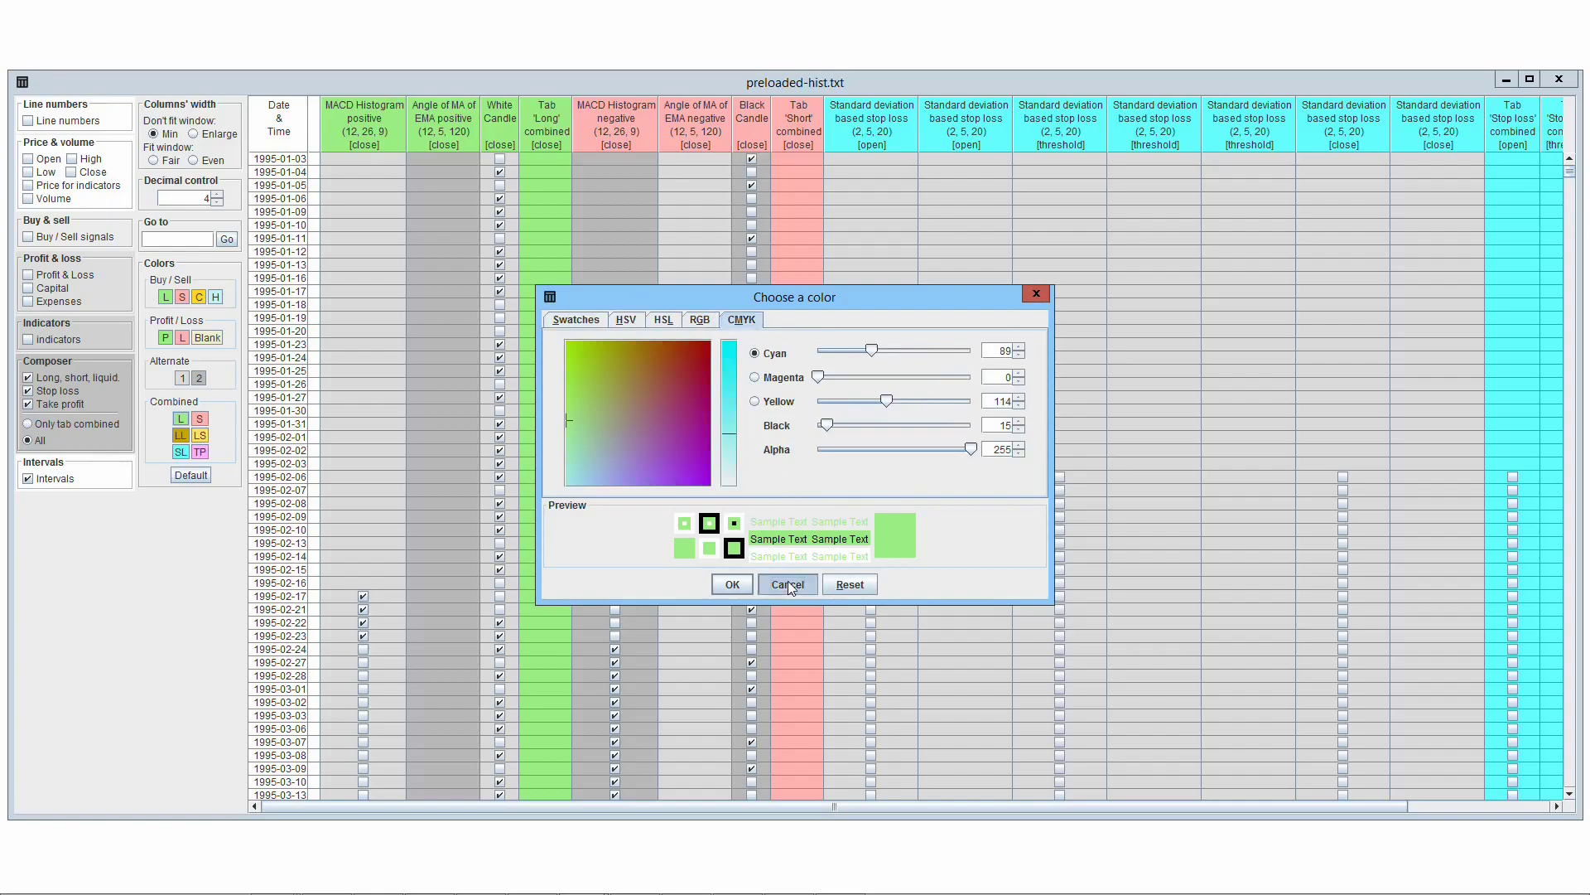